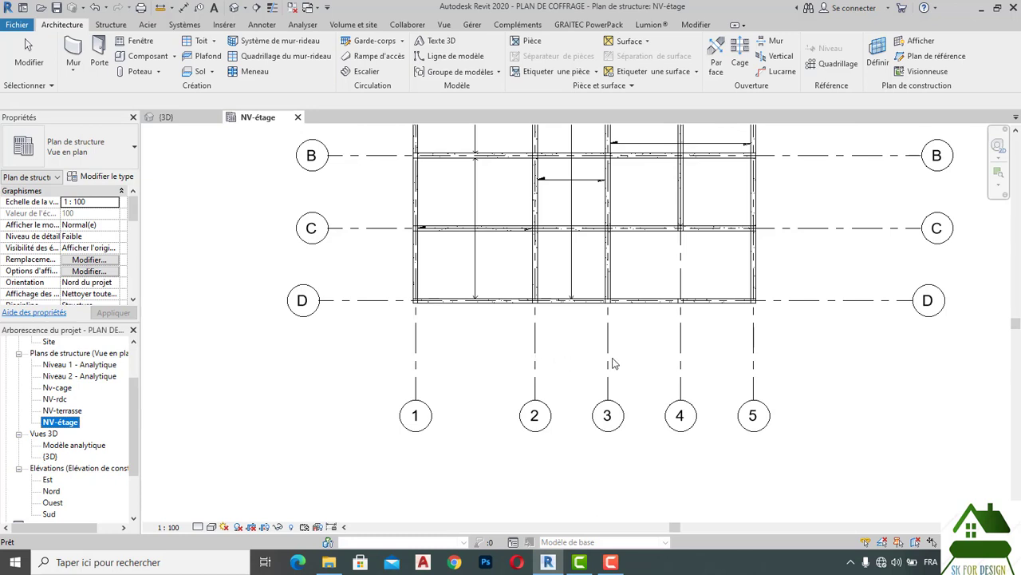
- Start a structural floor on the NV-étage plan and duplicate the 12+4 floor type as DP14
{"action": "scroll", "coordinate": [613, 363], "scroll_direction": "down", "scroll_amount": 2}
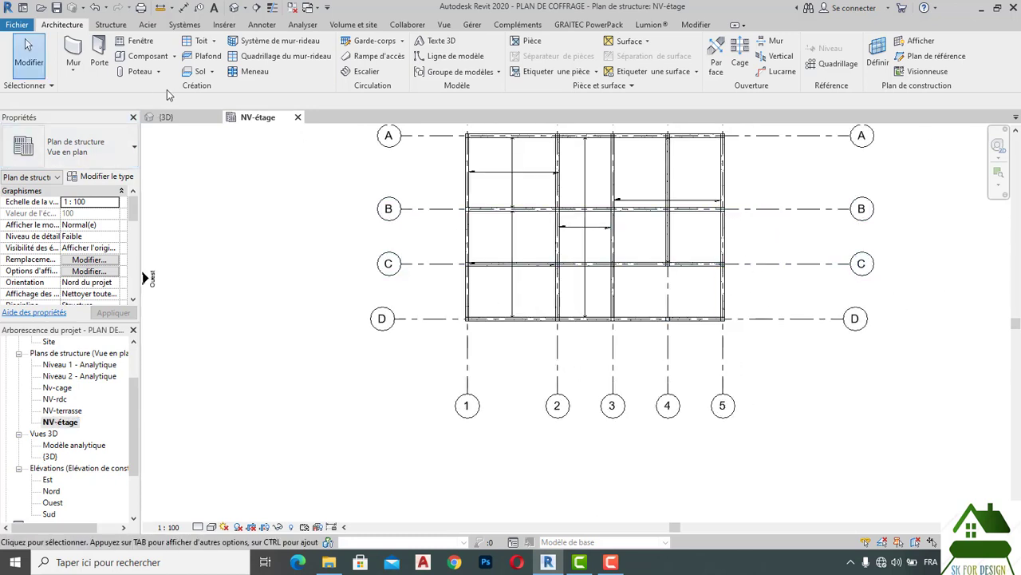
{"action": "left_click", "coordinate": [108, 24]}
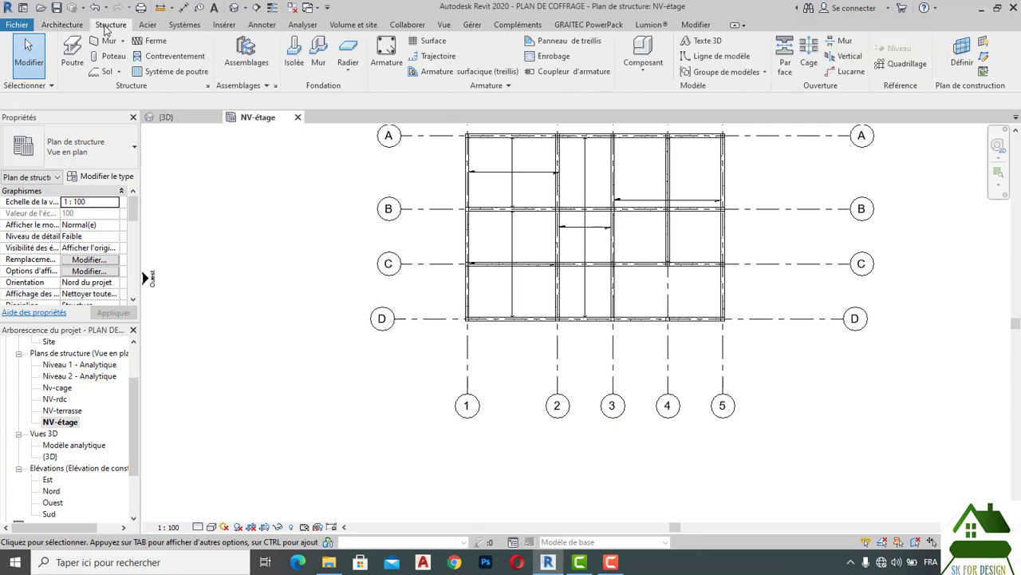
{"action": "left_click", "coordinate": [99, 71]}
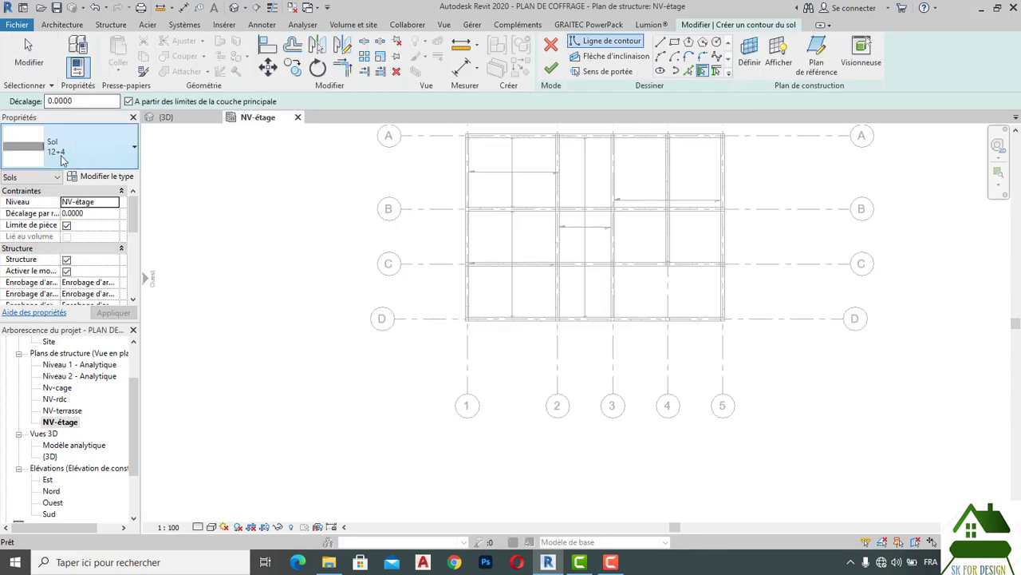
{"action": "left_click", "coordinate": [81, 46]}
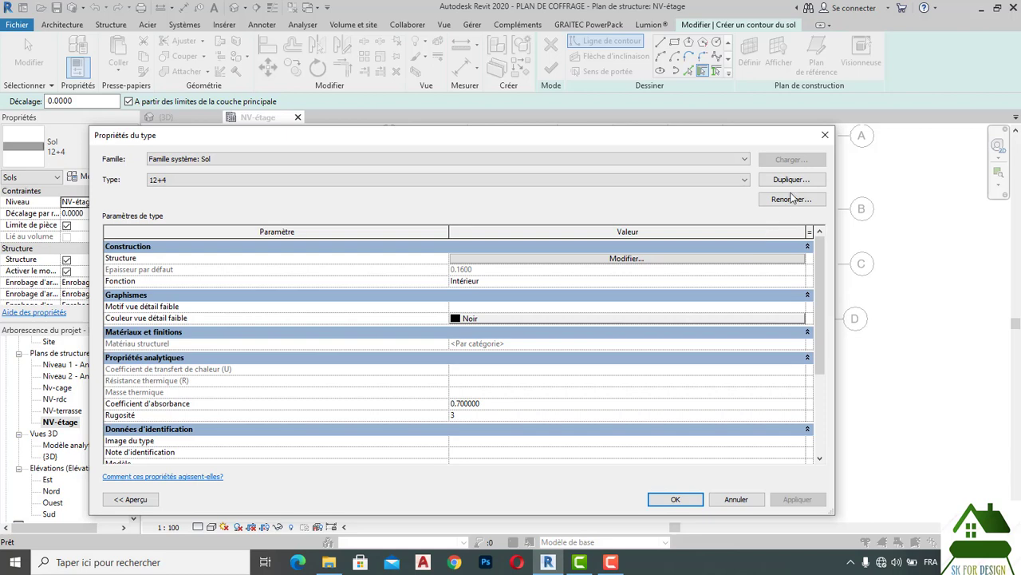
{"action": "left_click", "coordinate": [790, 179]}
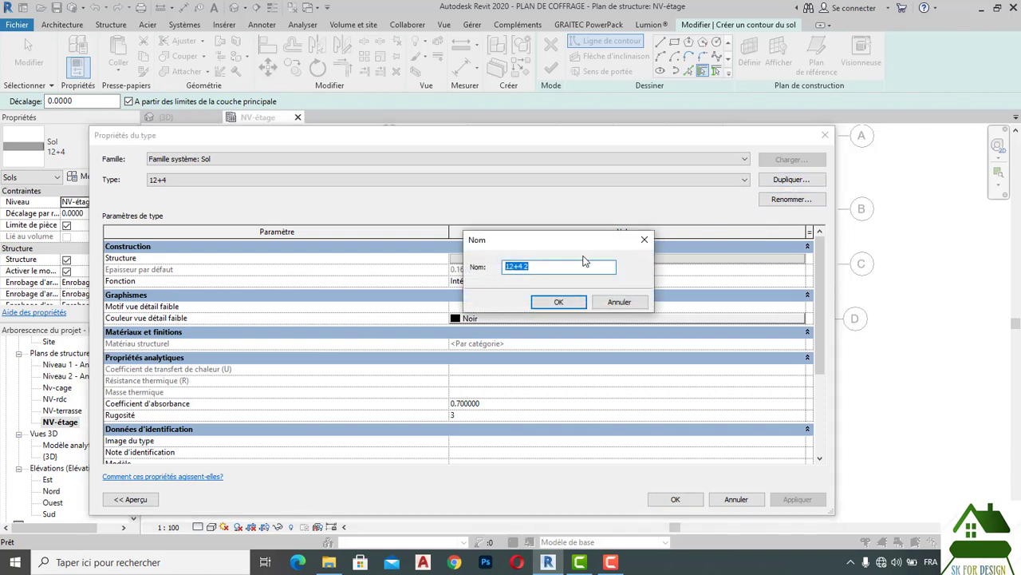
{"action": "key", "text": "BackSpace"}
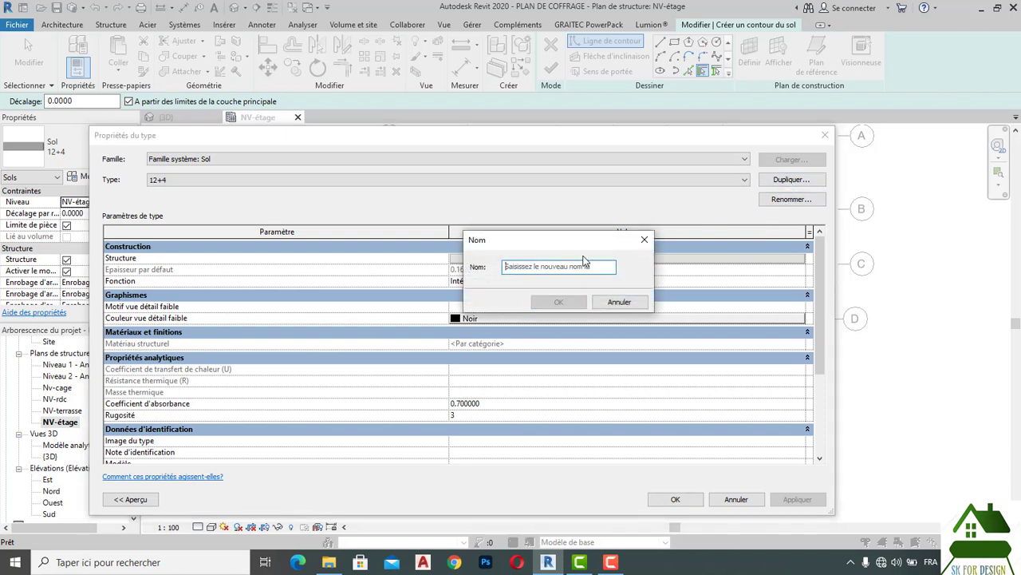
{"action": "type", "text": "1"}
{"action": "key", "text": "BackSpace"}
{"action": "type", "text": "12+"}
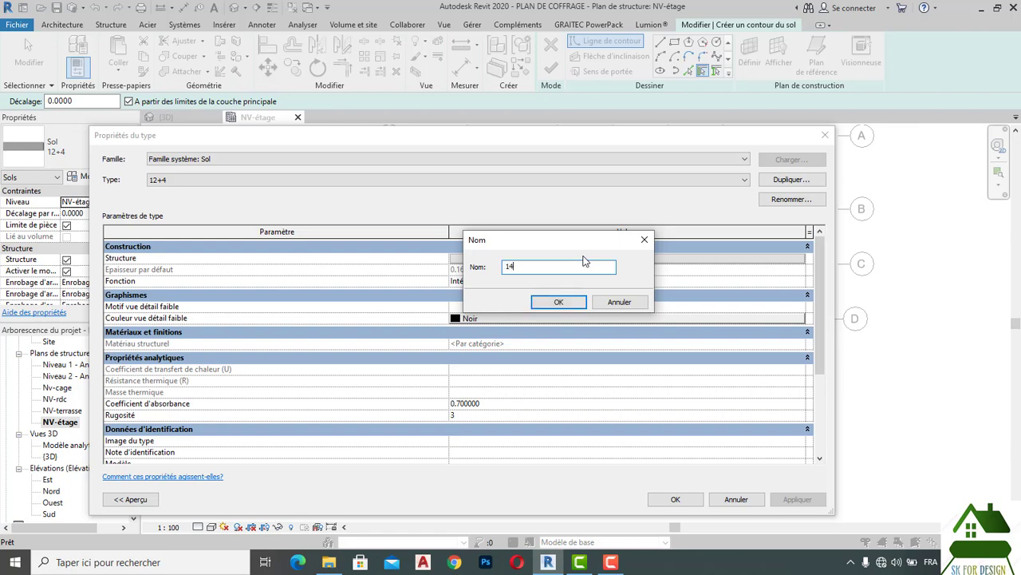
{"action": "type", "text": "4"}
{"action": "key", "text": "BackSpace"}
{"action": "key", "text": "BackSpace"}
{"action": "type", "text": "dp"}
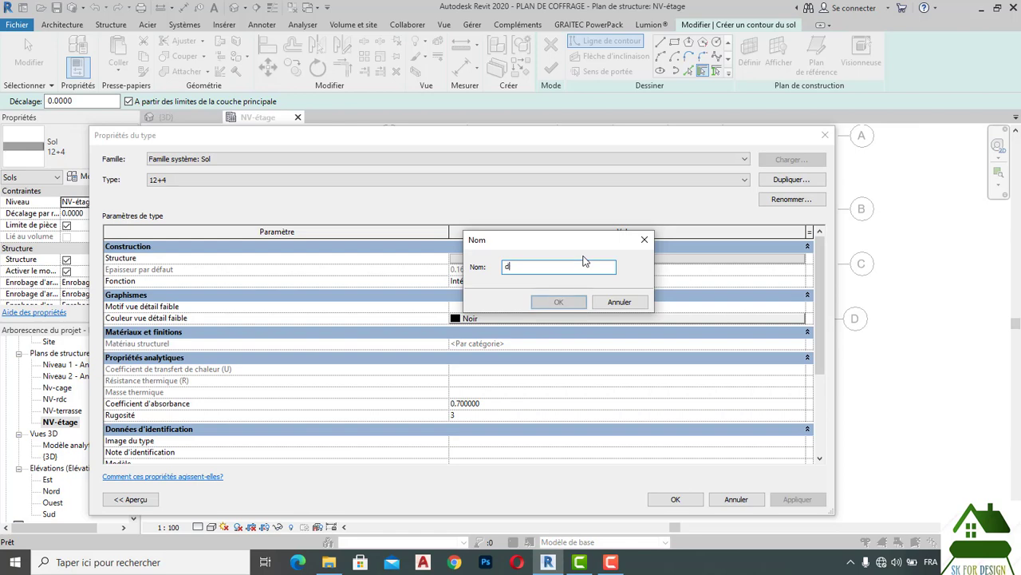
{"action": "key", "text": "BackSpace"}
{"action": "key", "text": "BackSpace"}
{"action": "type", "text": "DP14"}
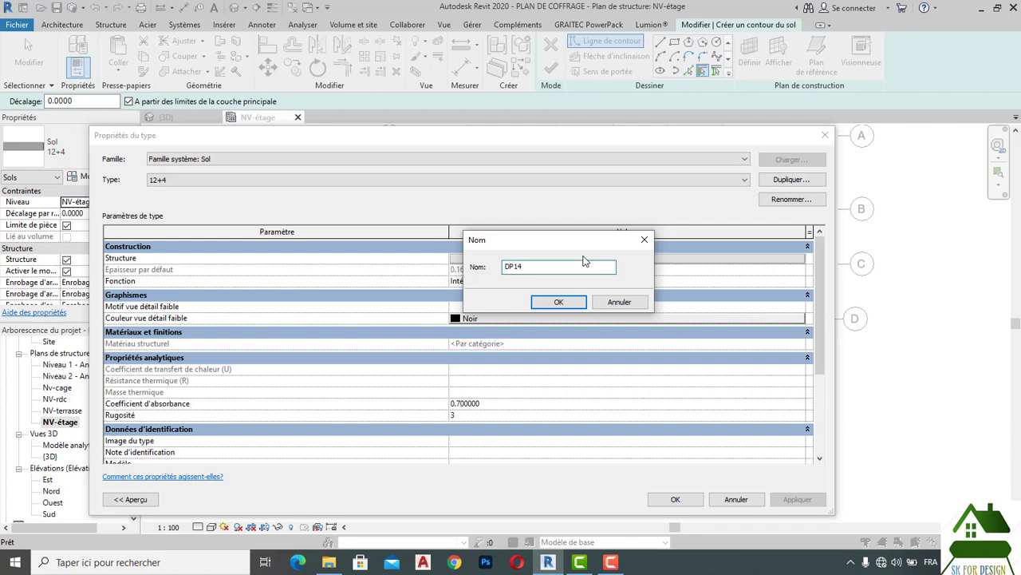
{"action": "left_click", "coordinate": [566, 302]}
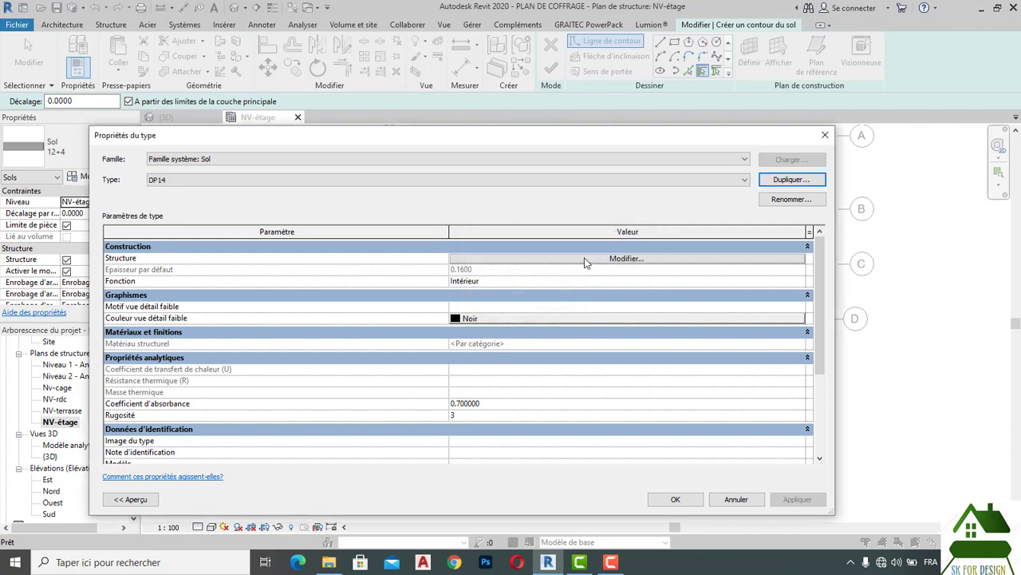
- Set the thickness of the DP14 floor's structural layer to 0.14 and accept the type properties
{"action": "left_click", "coordinate": [585, 260]}
{"action": "left_click", "coordinate": [470, 259]}
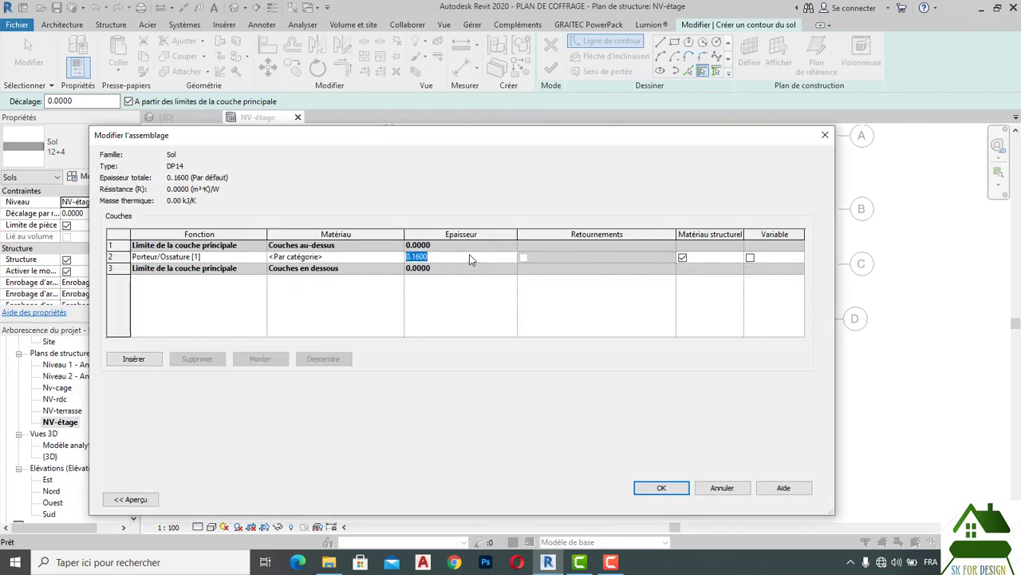
{"action": "left_click", "coordinate": [651, 485]}
{"action": "left_click", "coordinate": [697, 501]}
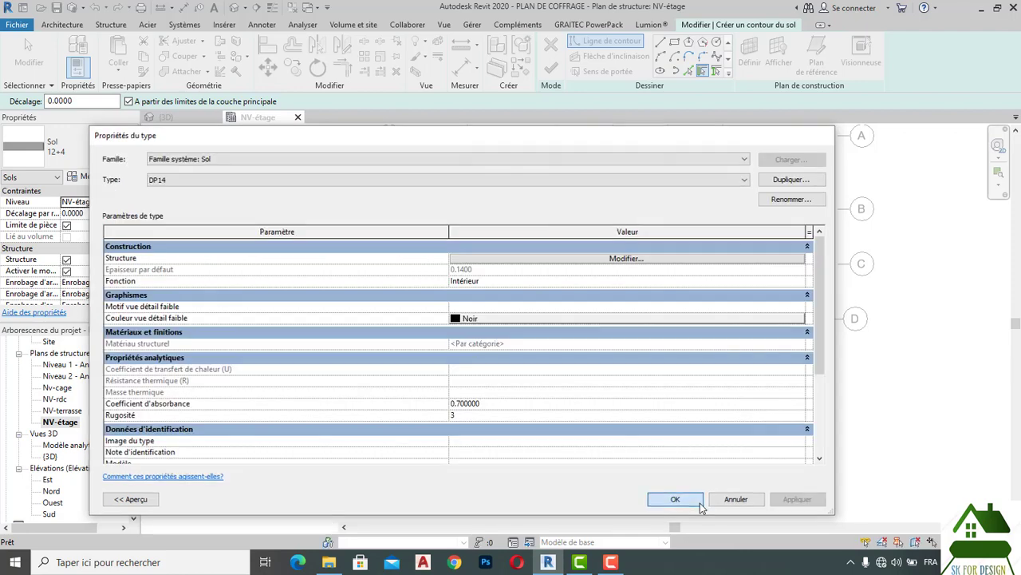
- Sketch a rectangular floor boundary about 2.80 by 1.20 outside grid line D, starting at the outer corner of column D2
{"action": "left_click", "coordinate": [676, 43]}
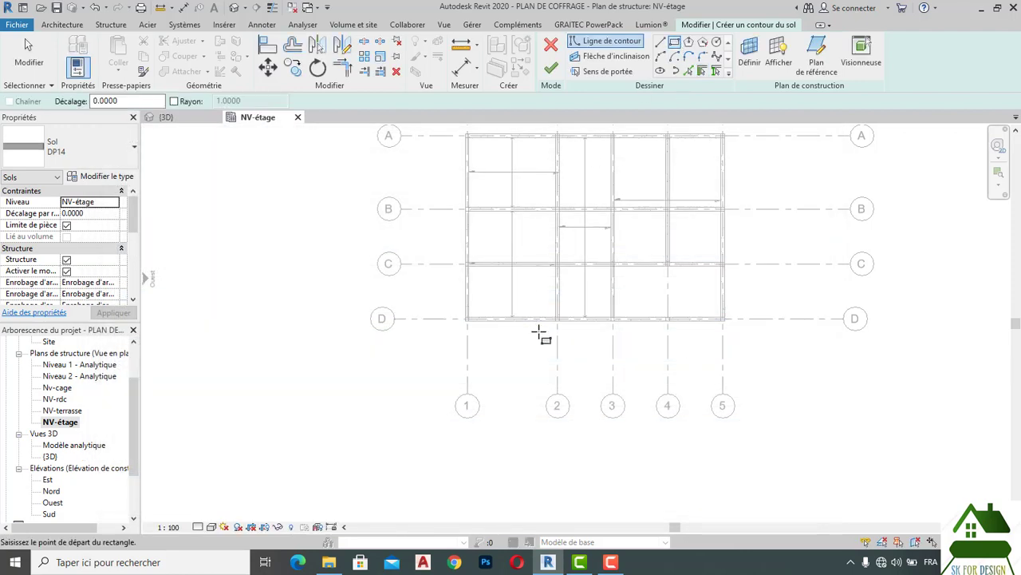
{"action": "scroll", "coordinate": [540, 333], "scroll_direction": "up", "scroll_amount": 3}
{"action": "scroll", "coordinate": [580, 341], "scroll_direction": "up", "scroll_amount": 2}
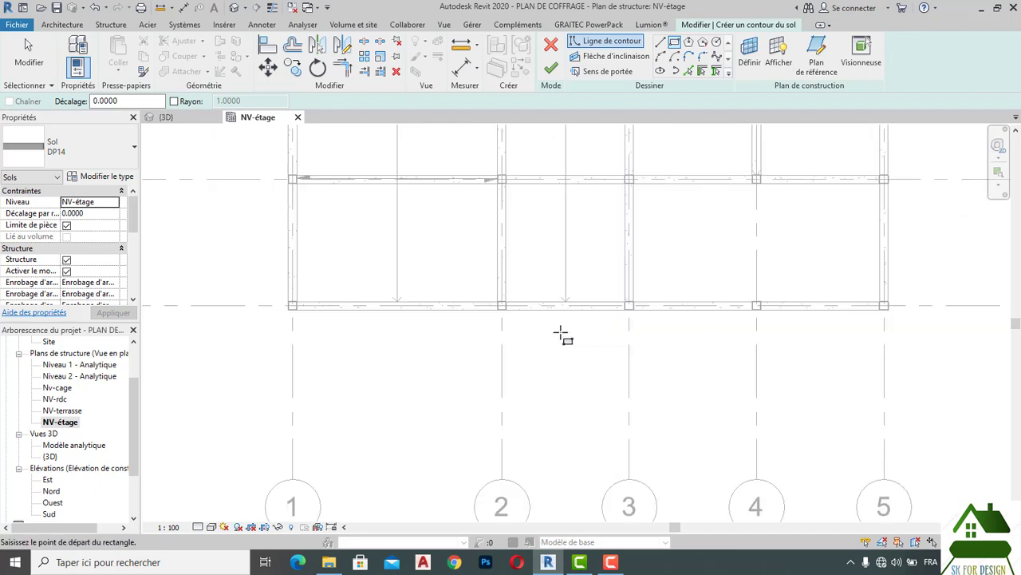
{"action": "scroll", "coordinate": [511, 320], "scroll_direction": "up", "scroll_amount": 3}
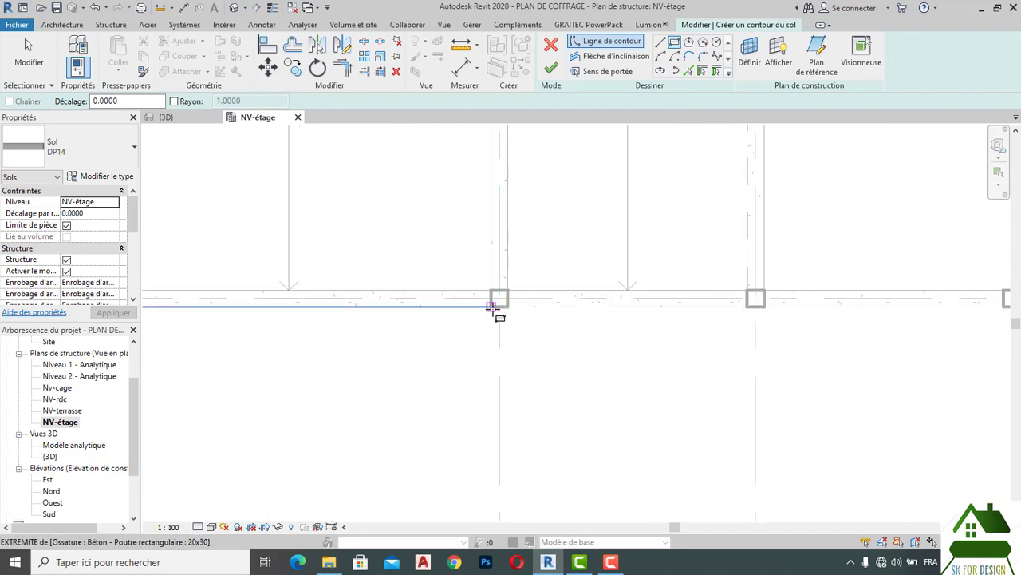
{"action": "left_click", "coordinate": [491, 307]}
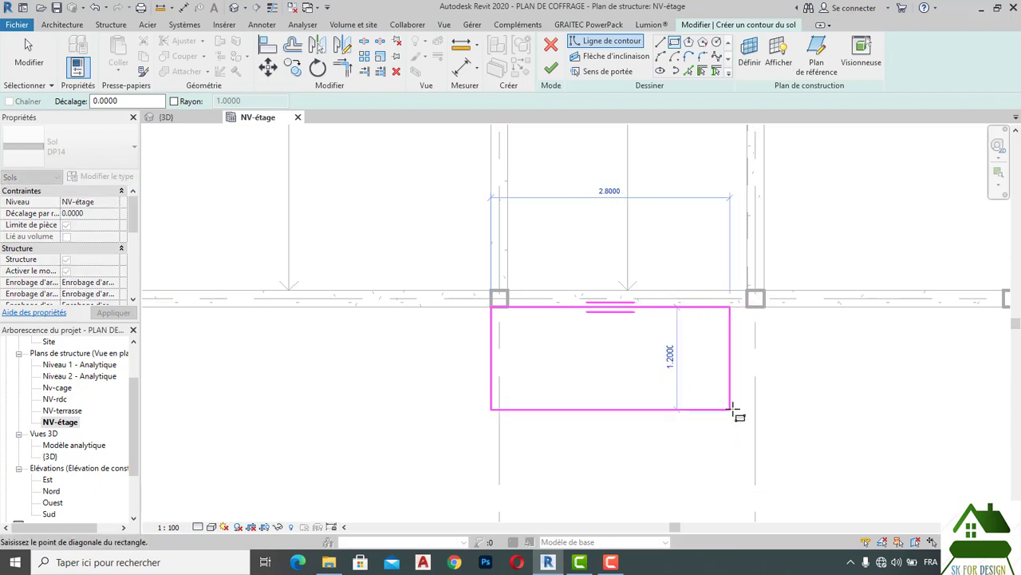
{"action": "left_click", "coordinate": [730, 410]}
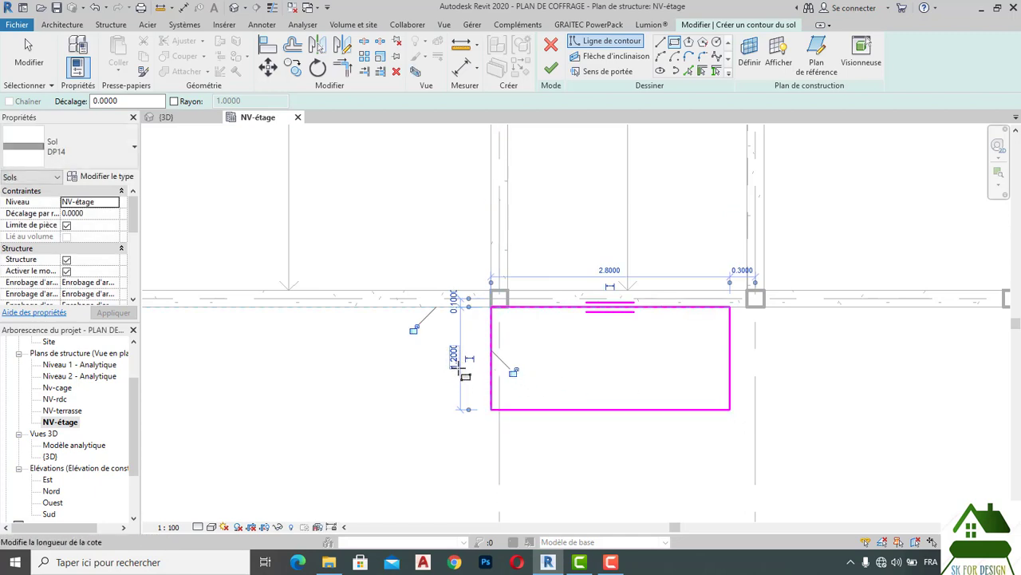
- Align the boundary's edge near grid 3 with the outer face of the grid 3 beam and finish the floor
{"action": "left_click", "coordinate": [264, 51]}
{"action": "left_click", "coordinate": [763, 267]}
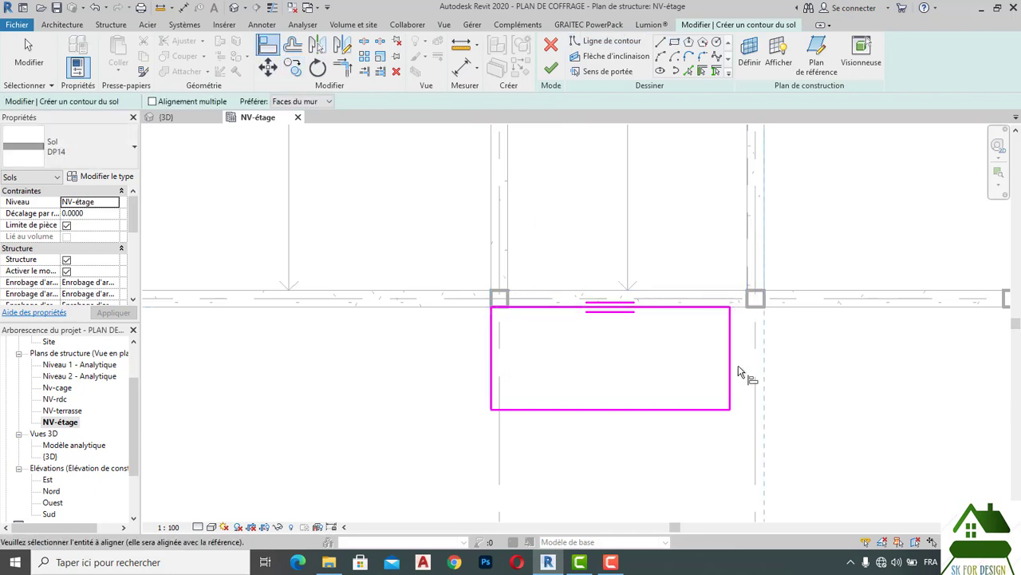
{"action": "left_click", "coordinate": [731, 378]}
{"action": "scroll", "coordinate": [666, 381], "scroll_direction": "down", "scroll_amount": 1}
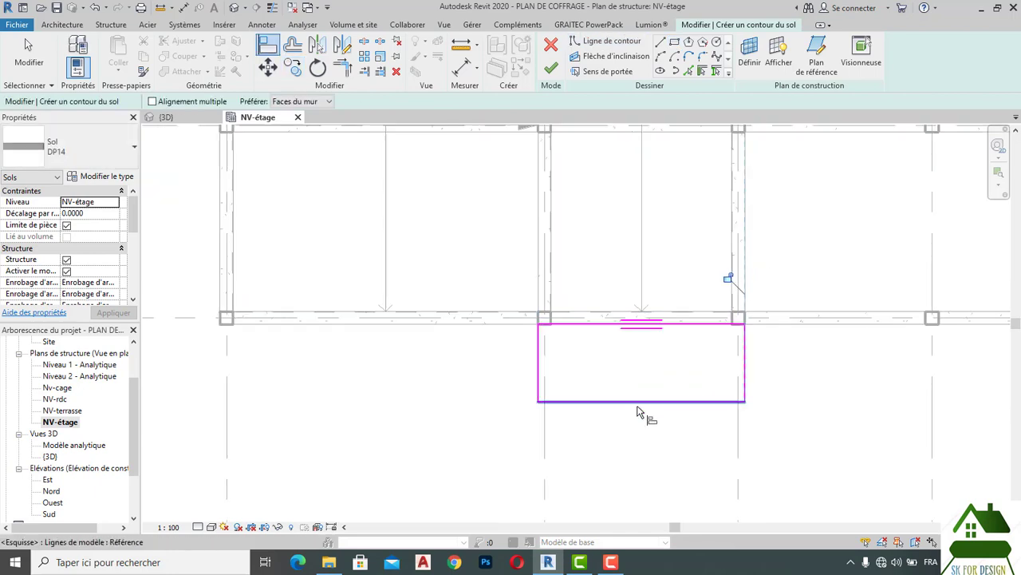
{"action": "scroll", "coordinate": [645, 415], "scroll_direction": "down", "scroll_amount": 2}
{"action": "scroll", "coordinate": [532, 406], "scroll_direction": "down", "scroll_amount": 2}
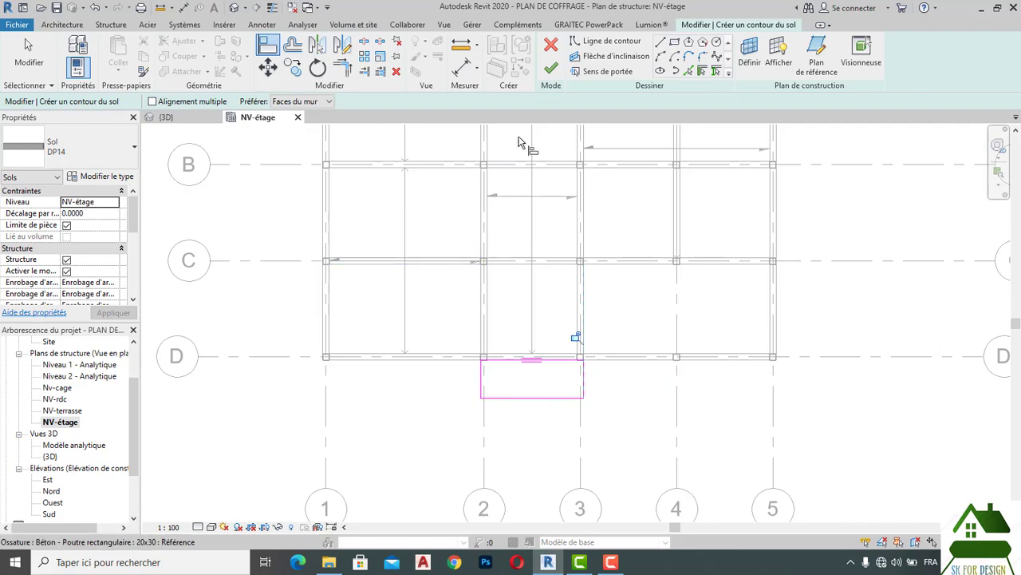
{"action": "left_click", "coordinate": [552, 72]}
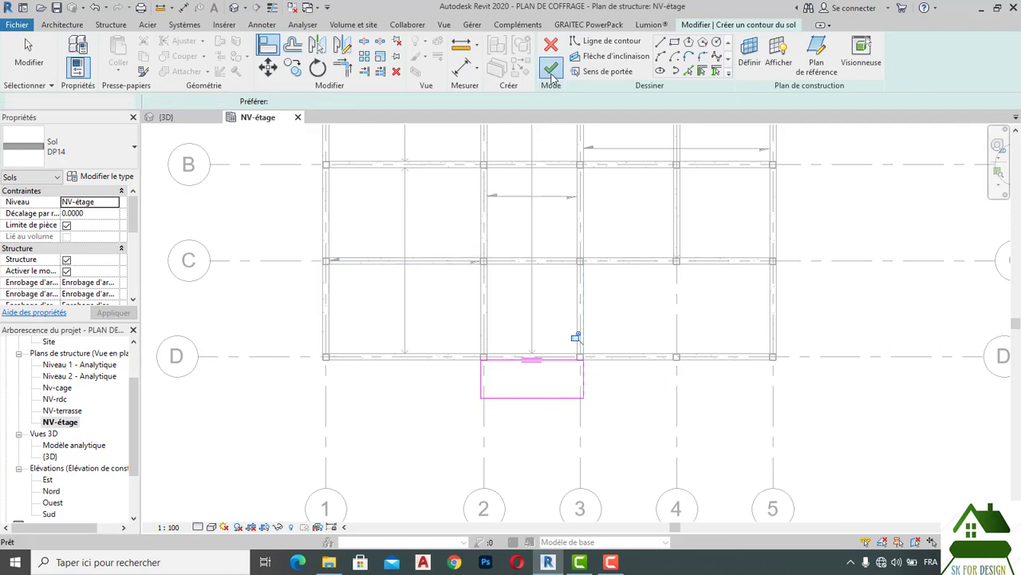
{"action": "left_click", "coordinate": [556, 439]}
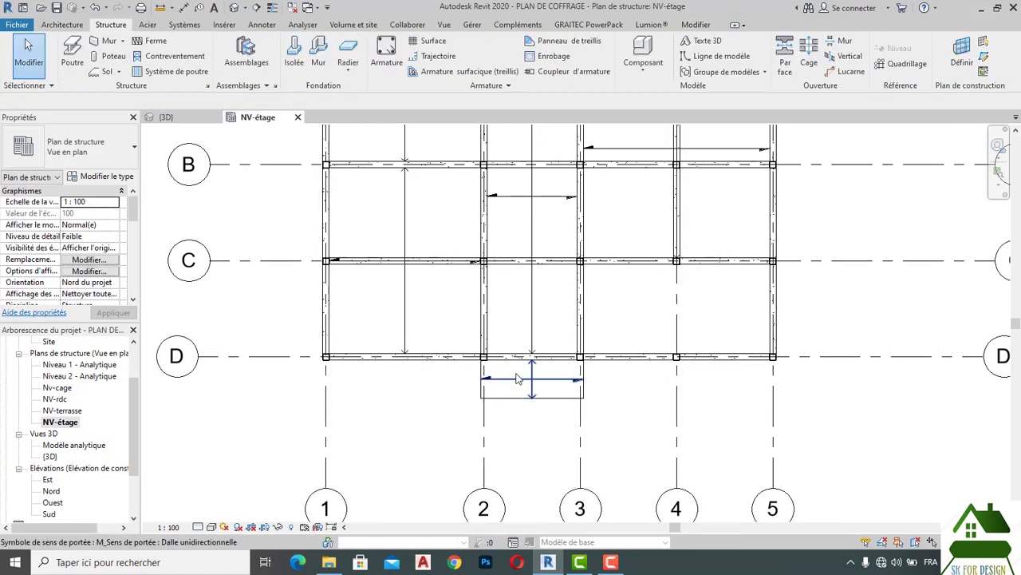
- Start another DP14 floor and sketch a rectangle about 1.30 by 3.20 outside grid line 5, between grids B and C
{"action": "middle_click_drag", "start_coordinate": [595, 412], "coordinate": [569, 430]}
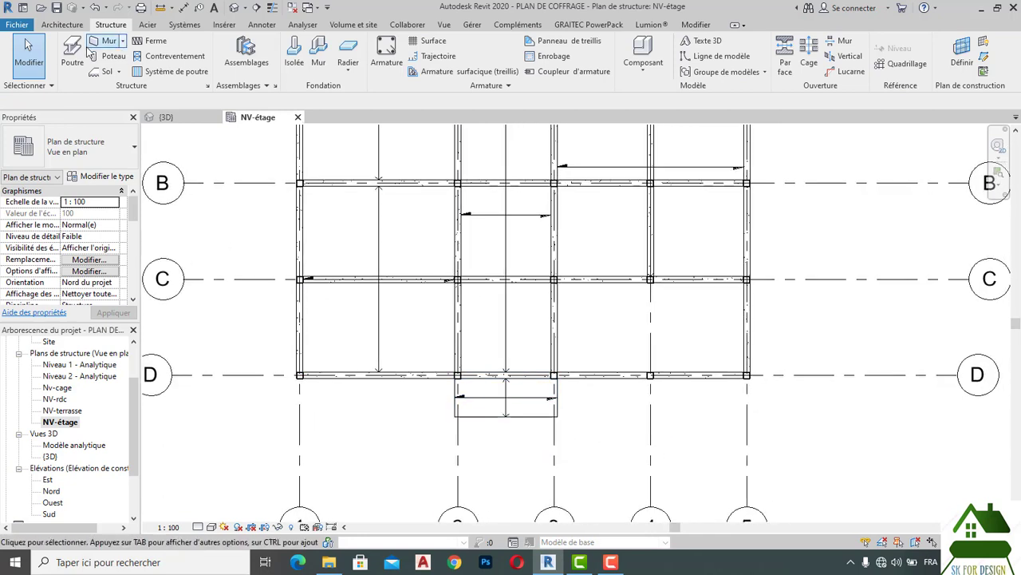
{"action": "left_click", "coordinate": [94, 72]}
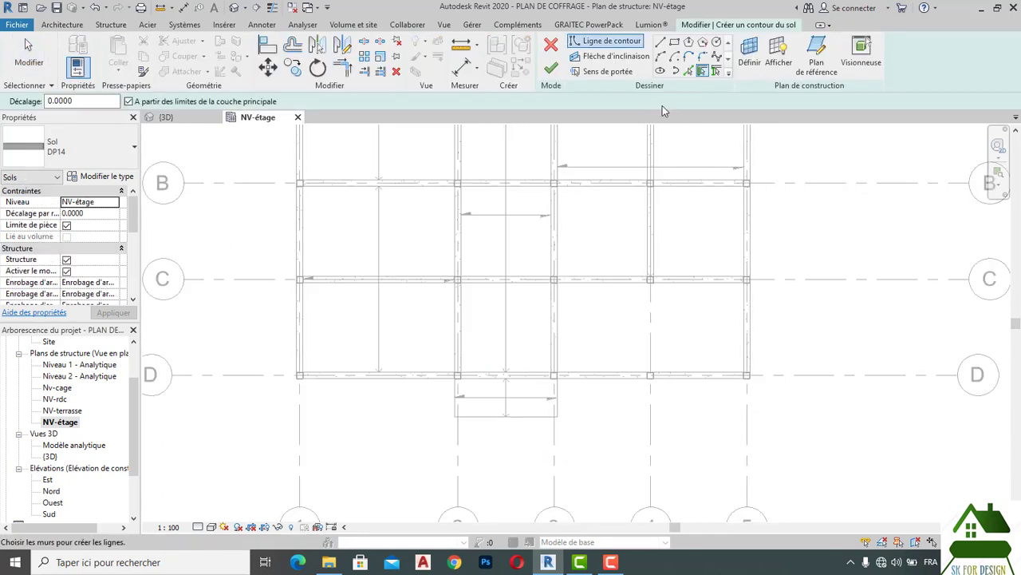
{"action": "left_click", "coordinate": [675, 41]}
{"action": "scroll", "coordinate": [752, 195], "scroll_direction": "up", "scroll_amount": 3}
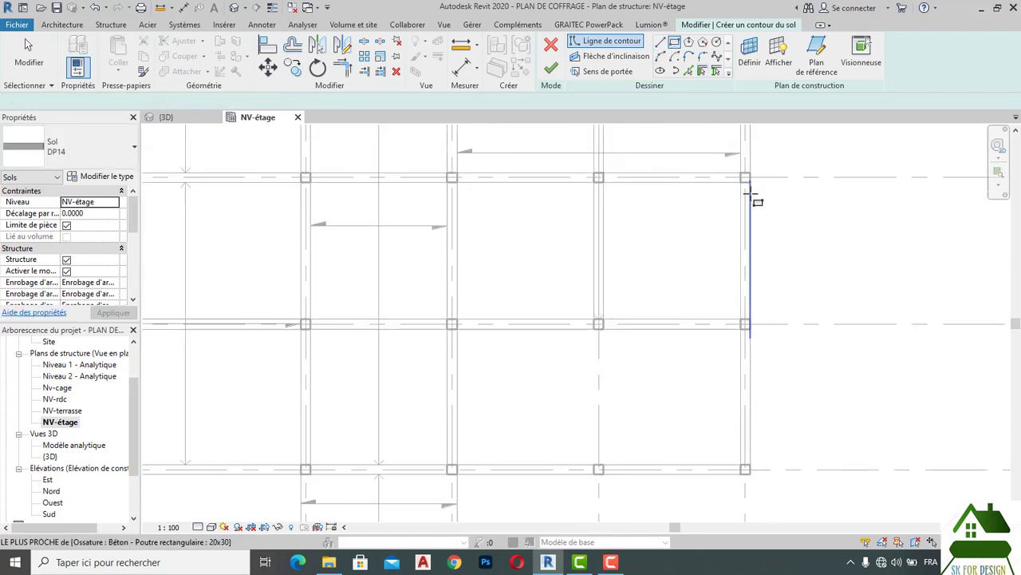
{"action": "scroll", "coordinate": [755, 179], "scroll_direction": "up", "scroll_amount": 2}
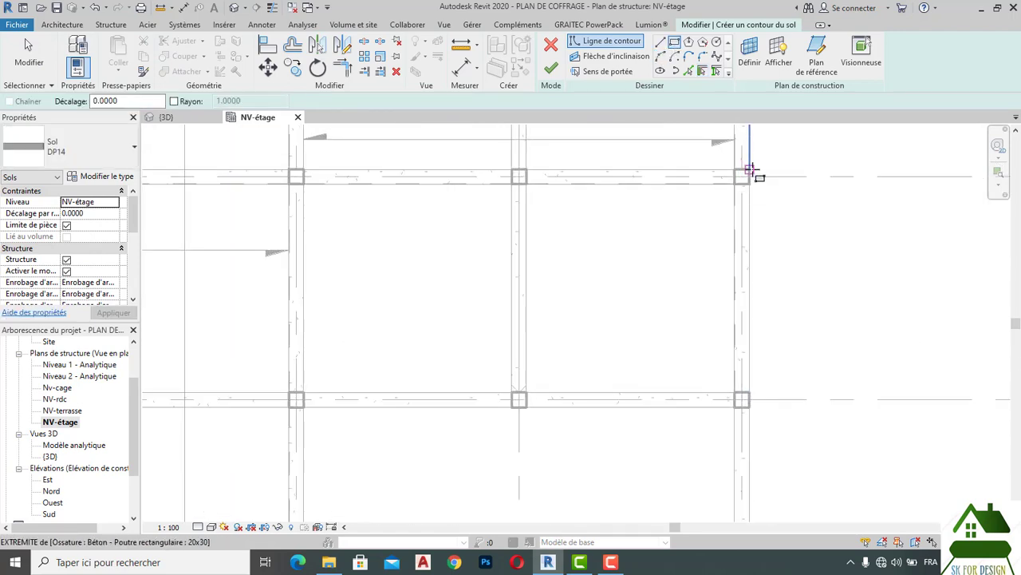
{"action": "left_click", "coordinate": [750, 170]}
{"action": "left_click", "coordinate": [802, 229]}
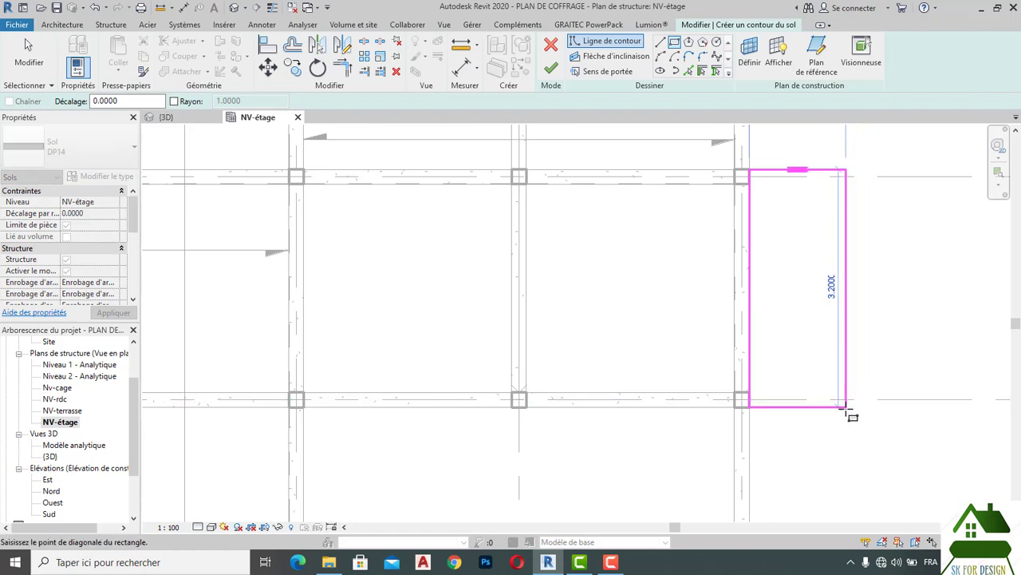
{"action": "left_click", "coordinate": [847, 409]}
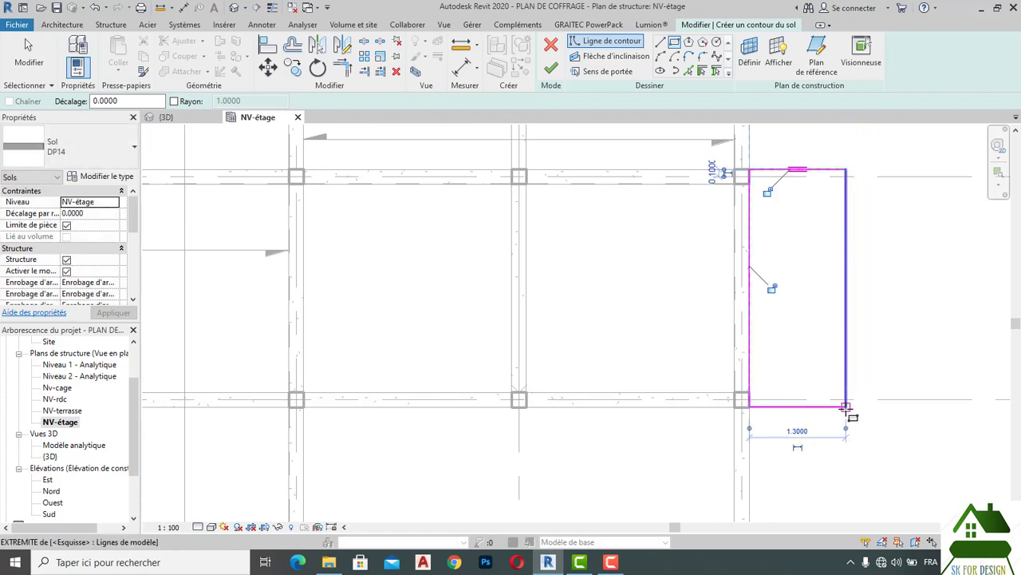
- Set the width of the rectangle outside grid 5 to 1.20, finish the floor and deselect it
{"action": "scroll", "coordinate": [848, 409], "scroll_direction": "down", "scroll_amount": 2}
{"action": "left_click", "coordinate": [817, 422]}
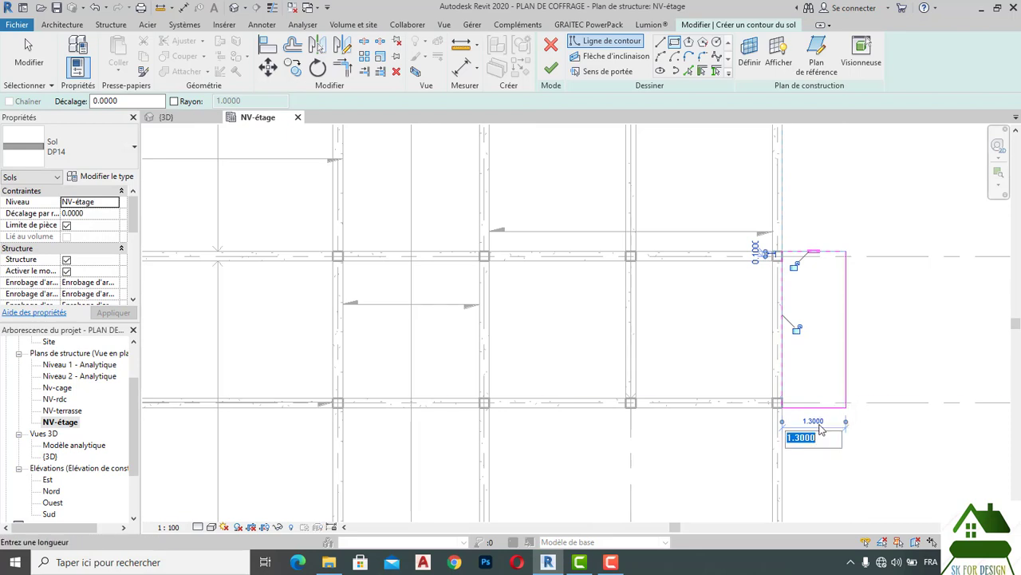
{"action": "type", "text": "1.20"}
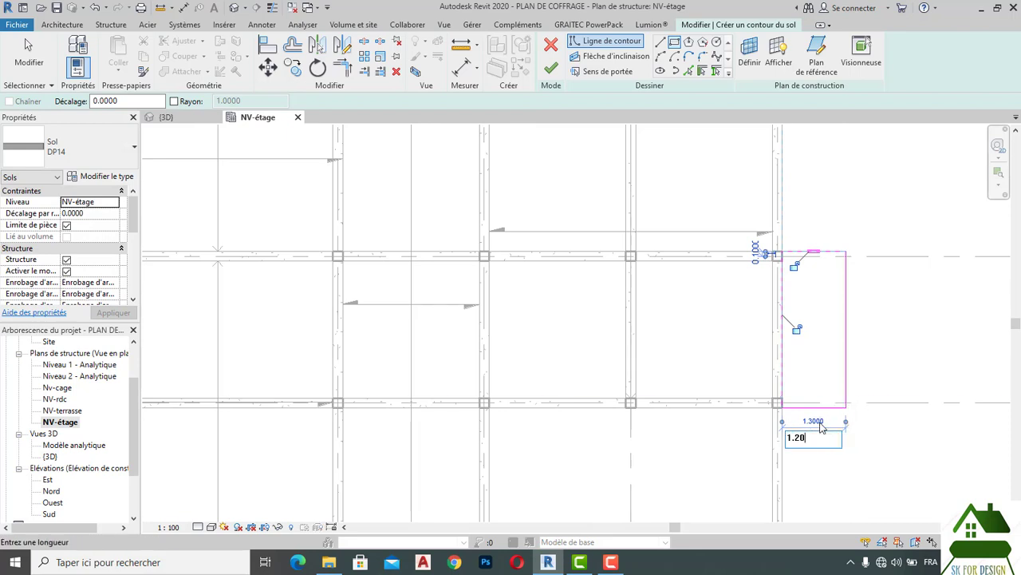
{"action": "key", "text": "Return"}
{"action": "scroll", "coordinate": [814, 508], "scroll_direction": "down", "scroll_amount": 1}
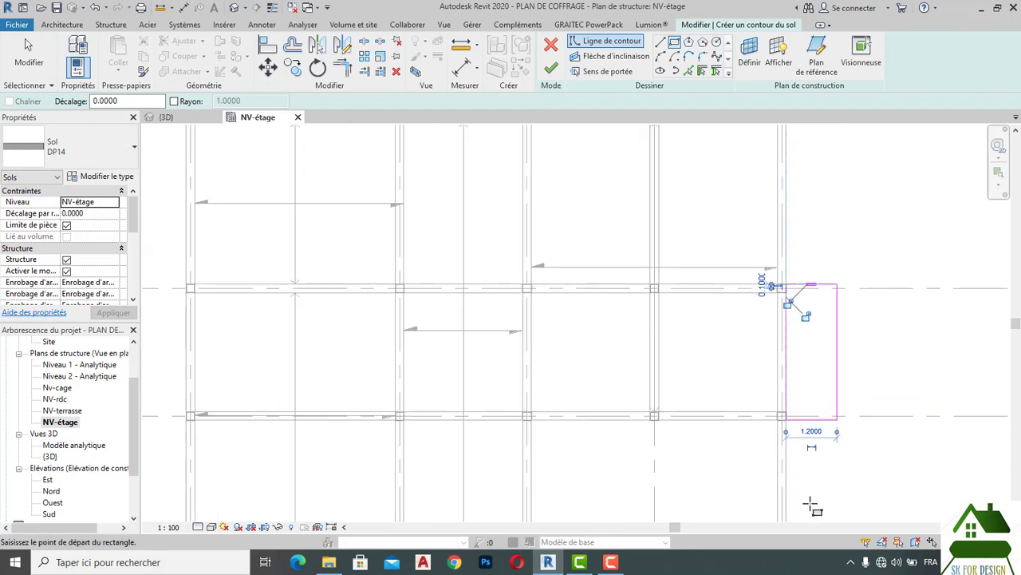
{"action": "left_click", "coordinate": [551, 68]}
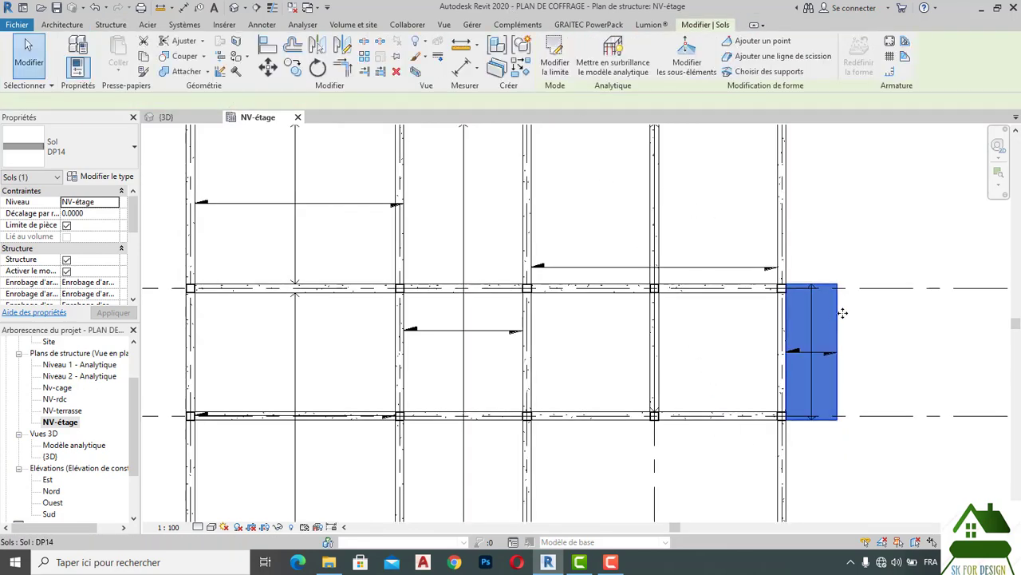
{"action": "scroll", "coordinate": [839, 314], "scroll_direction": "down", "scroll_amount": 2}
{"action": "left_click", "coordinate": [905, 339]}
{"action": "middle_click_drag", "start_coordinate": [856, 418], "coordinate": [810, 332]}
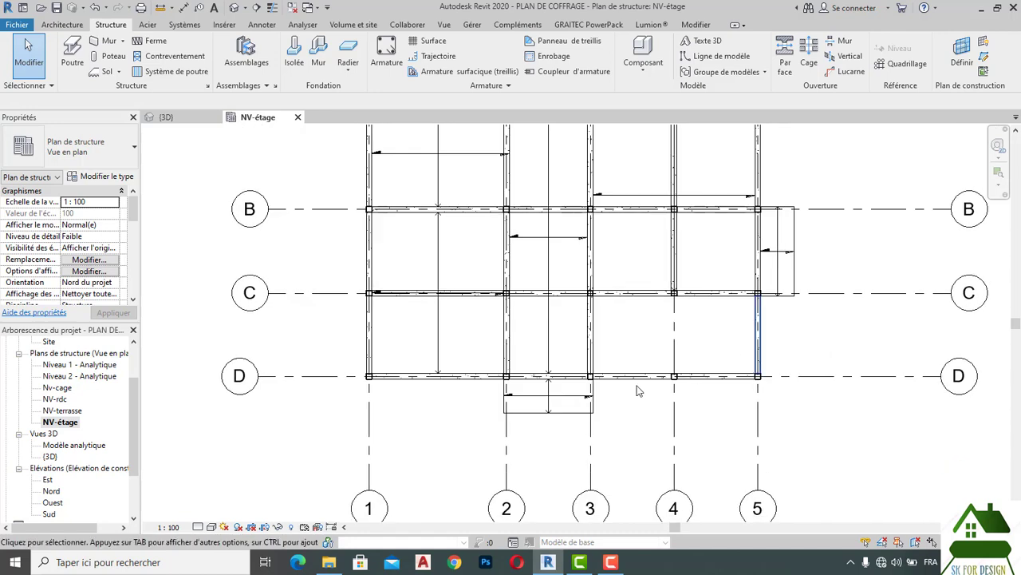
{"action": "scroll", "coordinate": [537, 407], "scroll_direction": "up", "scroll_amount": 3}
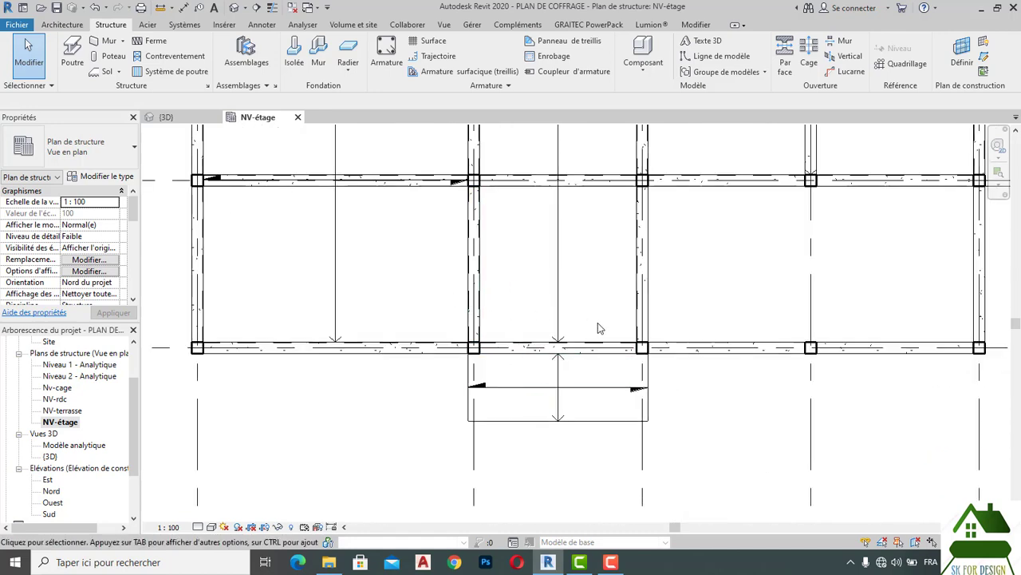
{"action": "scroll", "coordinate": [598, 328], "scroll_direction": "down", "scroll_amount": 1}
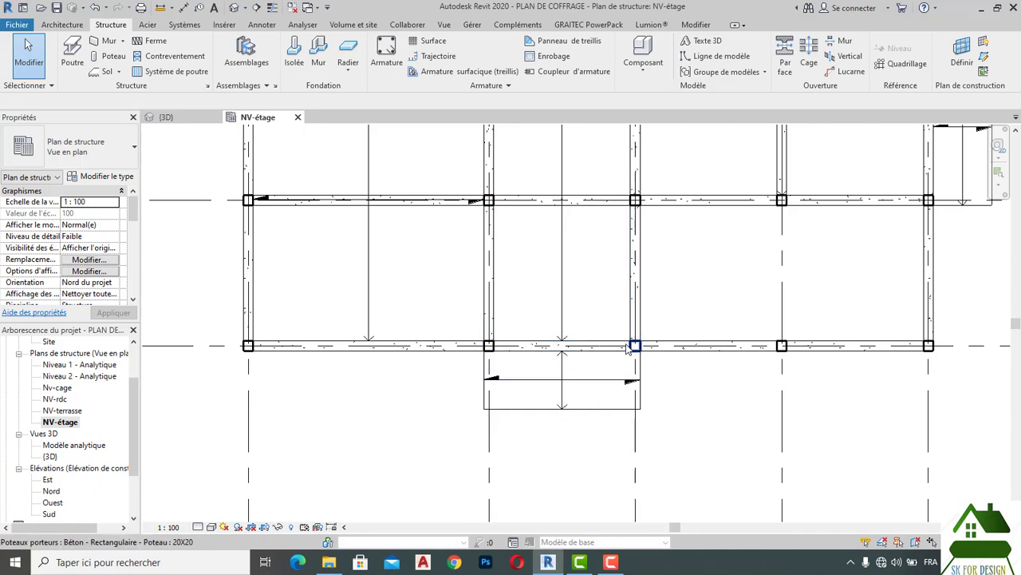
- Examine the cantilevered slabs outside grids D and 5 in the NV-étage plan and in the 3D view
{"action": "scroll", "coordinate": [550, 328], "scroll_direction": "down", "scroll_amount": 2}
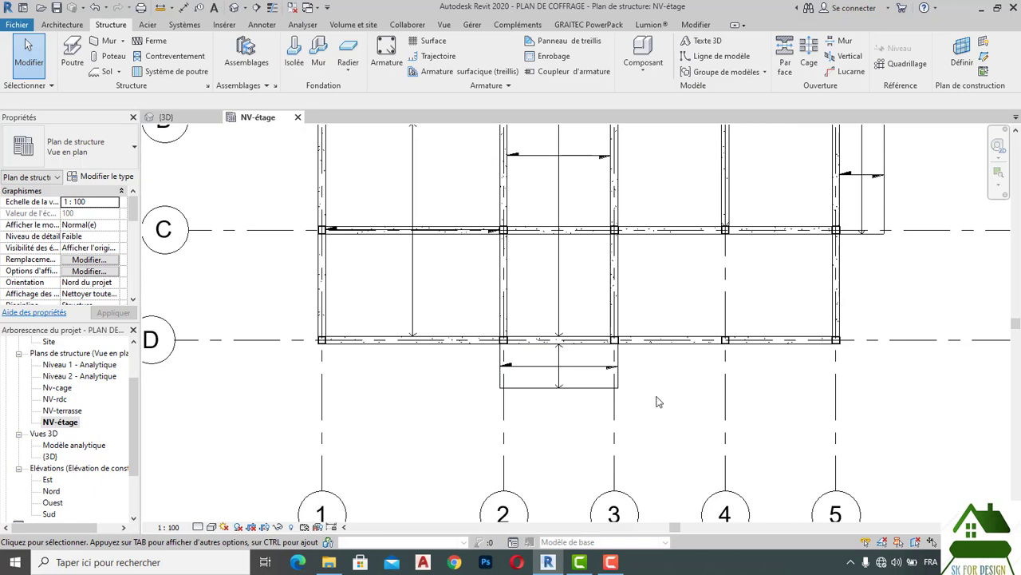
{"action": "middle_click_drag", "start_coordinate": [658, 404], "coordinate": [573, 415]}
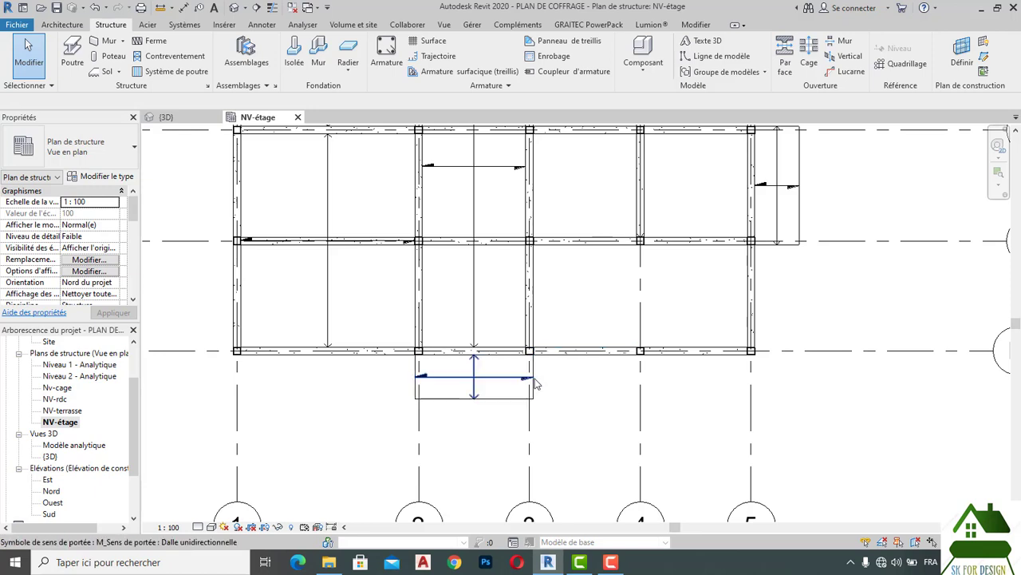
{"action": "scroll", "coordinate": [449, 340], "scroll_direction": "down", "scroll_amount": 1}
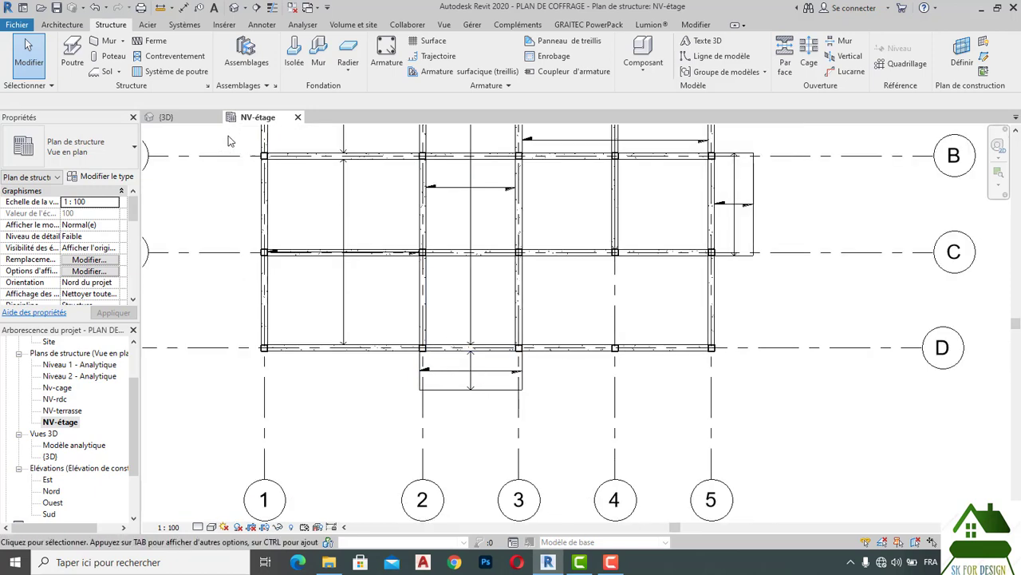
{"action": "scroll", "coordinate": [549, 403], "scroll_direction": "down", "scroll_amount": 1}
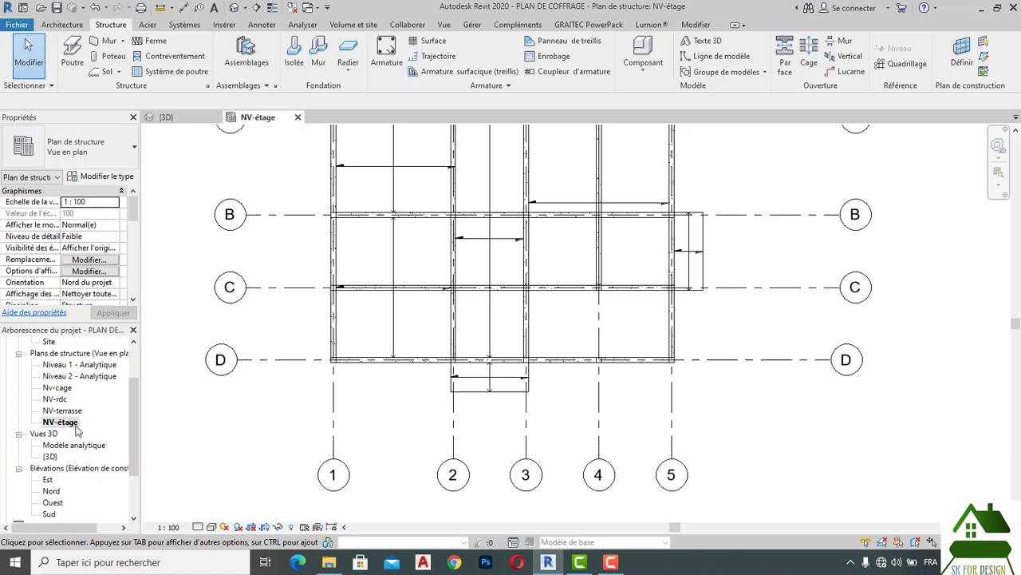
{"action": "scroll", "coordinate": [289, 335], "scroll_direction": "down", "scroll_amount": 3}
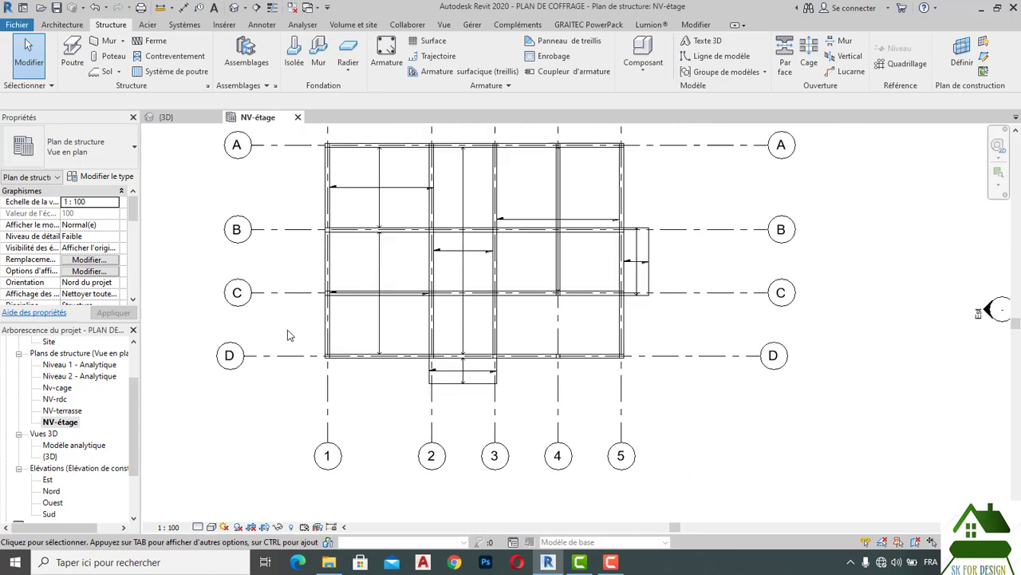
{"action": "left_click", "coordinate": [163, 117]}
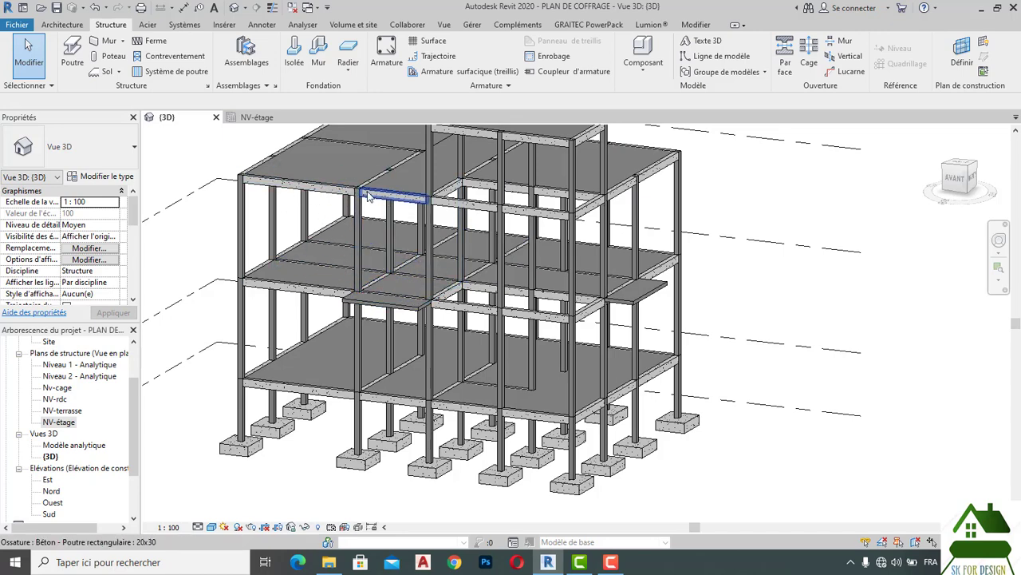
{"action": "scroll", "coordinate": [391, 199], "scroll_direction": "down", "scroll_amount": 1}
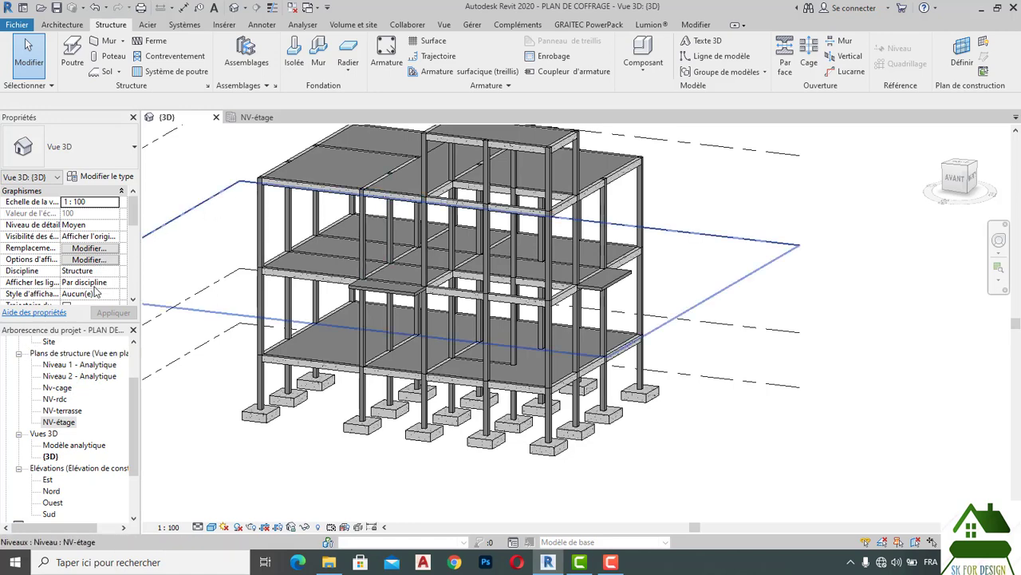
{"action": "scroll", "coordinate": [407, 415], "scroll_direction": "down", "scroll_amount": 2}
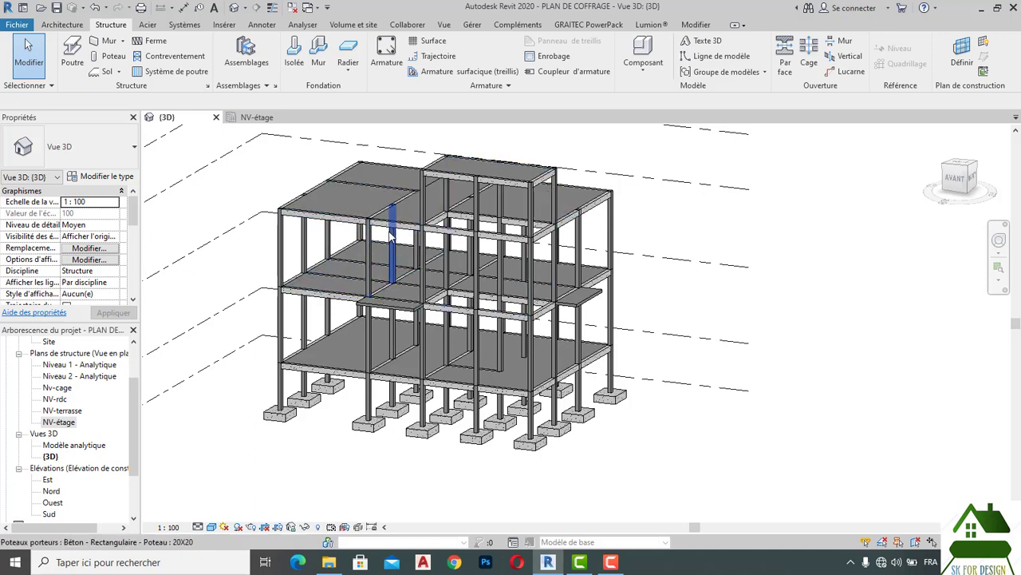
- Create ceiling plan views for the levels Nv-cage, NV-fondation, NV-rdc, NV-terrasse and NV-étage
{"action": "left_click", "coordinate": [445, 25]}
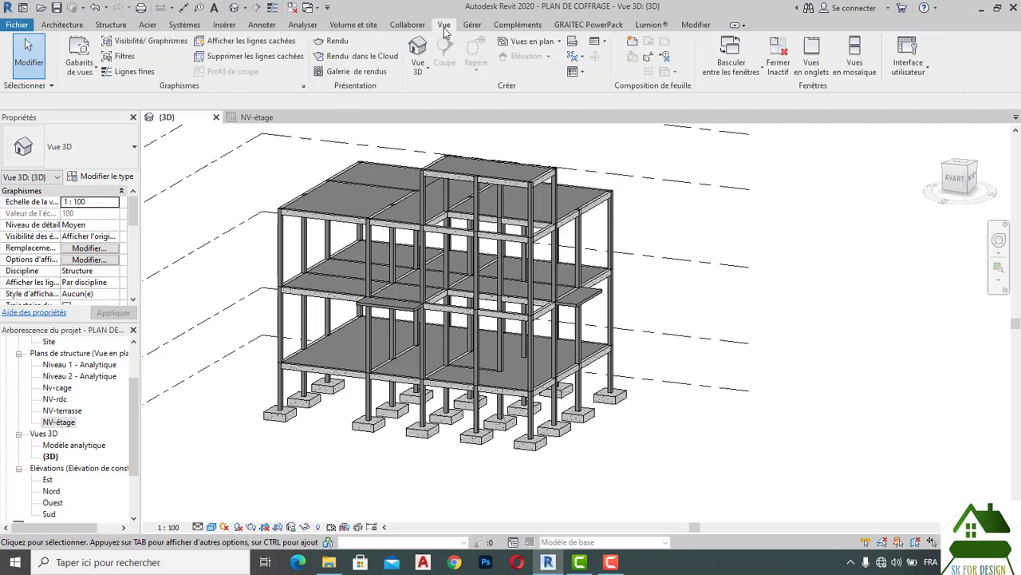
{"action": "left_click", "coordinate": [560, 42]}
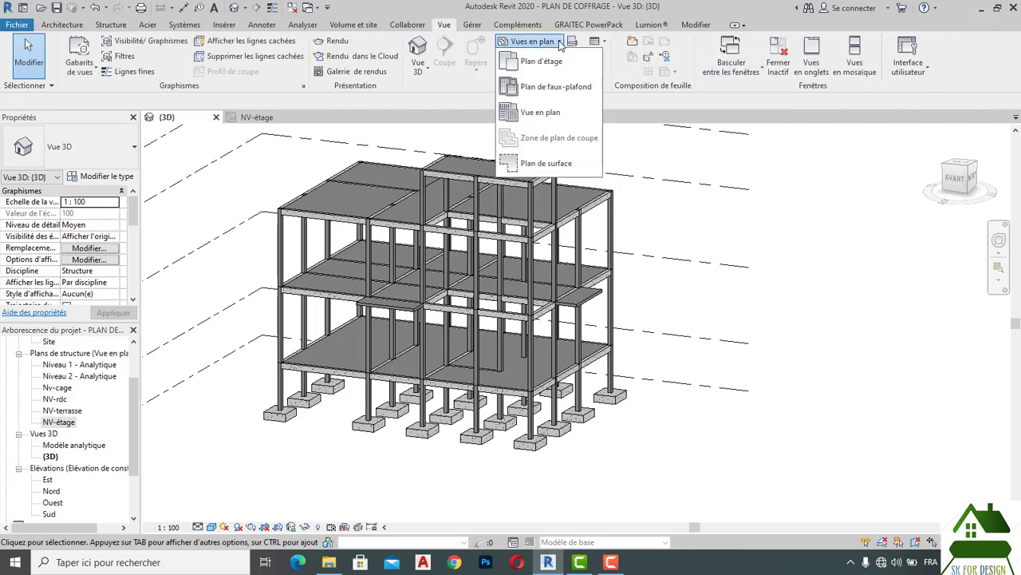
{"action": "left_click", "coordinate": [557, 88]}
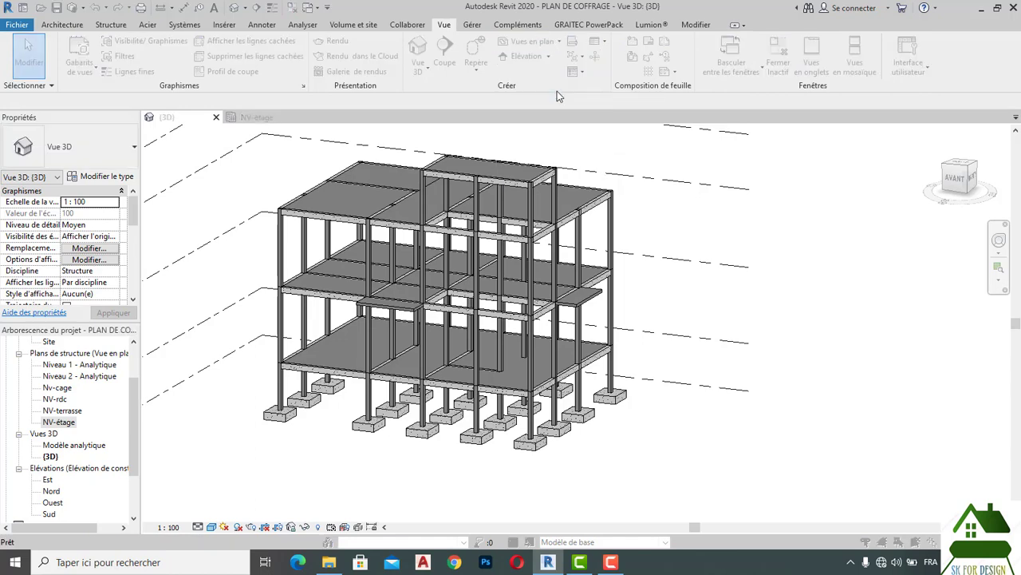
{"action": "left_click", "coordinate": [453, 228]}
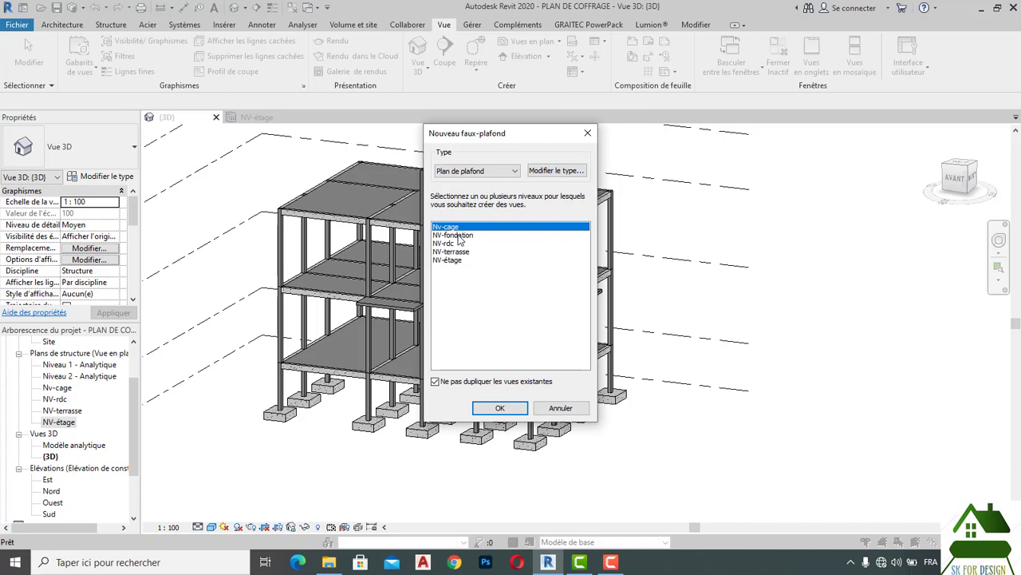
{"action": "left_click", "coordinate": [461, 237], "text": "ctrl"}
{"action": "left_click", "coordinate": [453, 244], "text": "ctrl"}
{"action": "left_click", "coordinate": [452, 252], "text": "ctrl"}
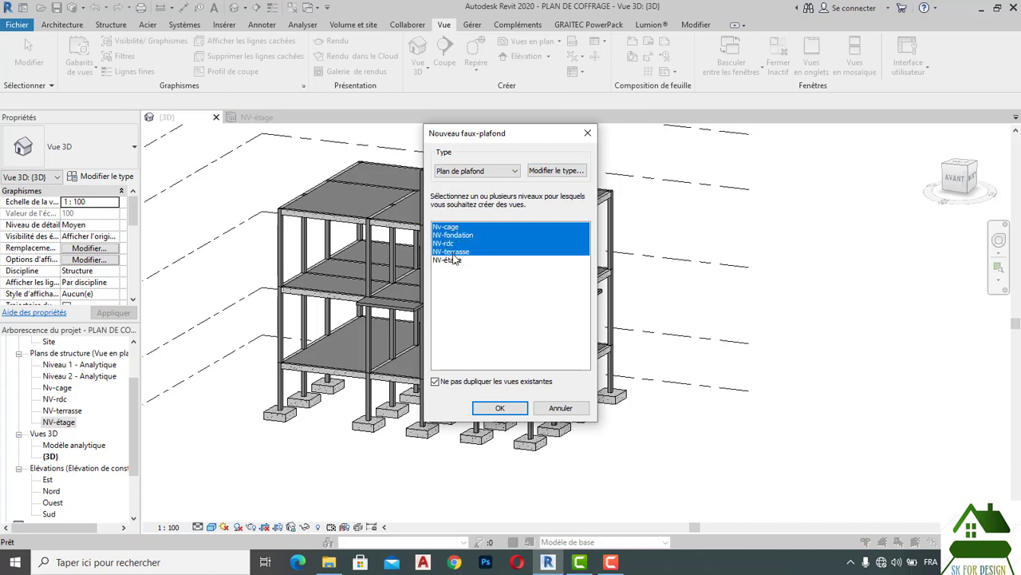
{"action": "left_click", "coordinate": [451, 261], "text": "ctrl"}
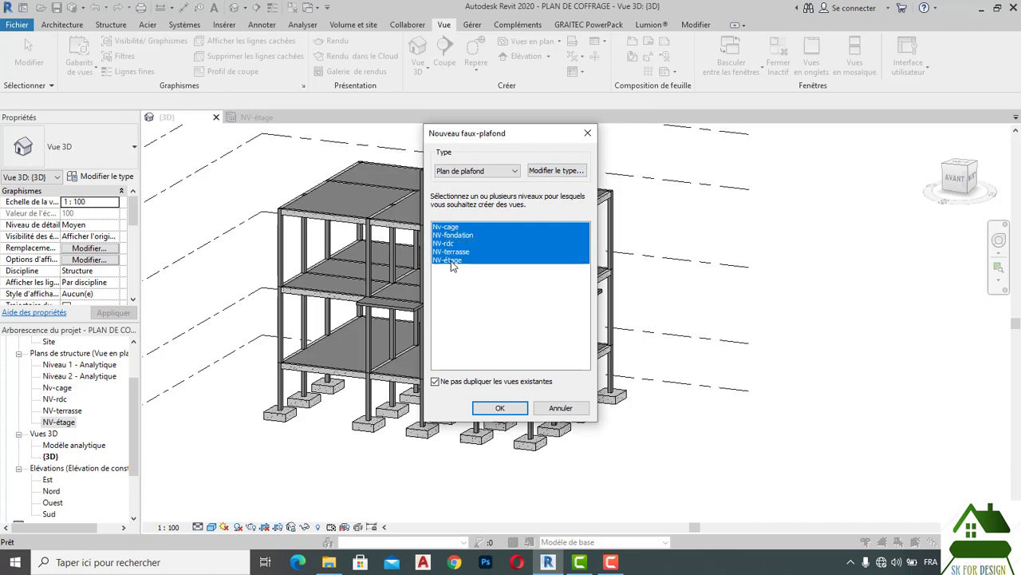
{"action": "left_click", "coordinate": [499, 408]}
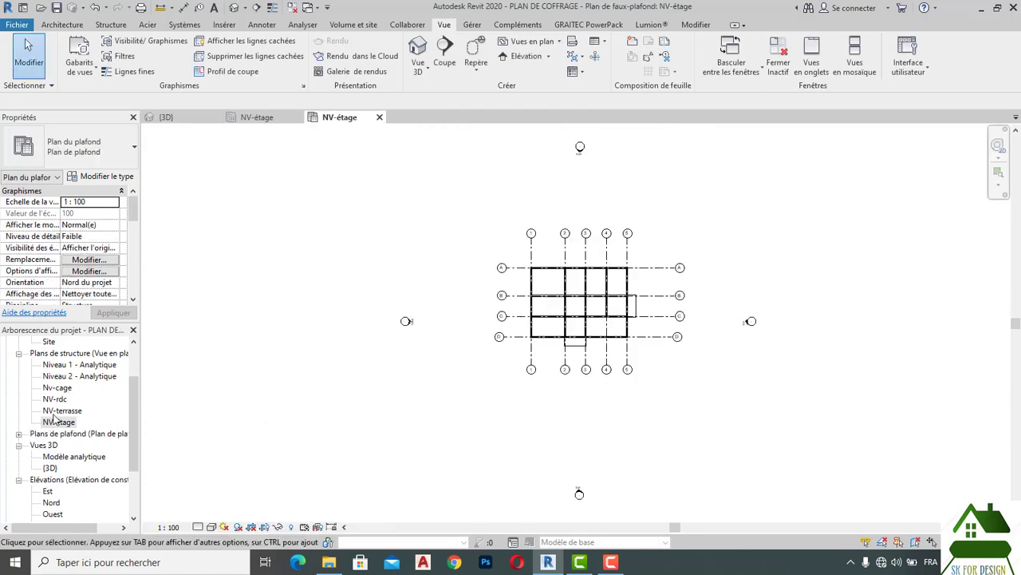
- List the new ceiling plans in the project browser and open the NV-fondation structural plan to view the footings
{"action": "left_click", "coordinate": [19, 436]}
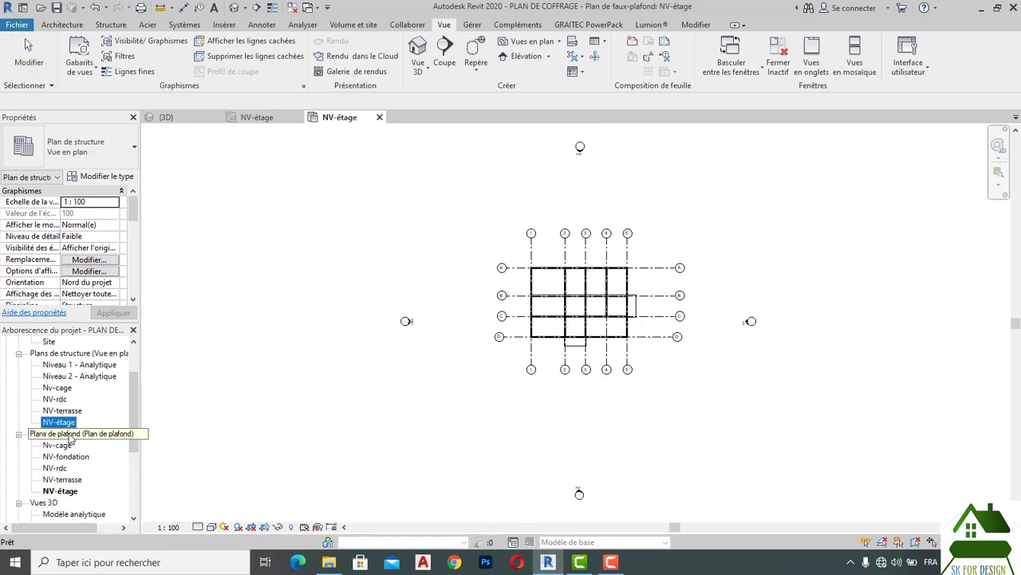
{"action": "scroll", "coordinate": [63, 437], "scroll_direction": "down", "scroll_amount": 1}
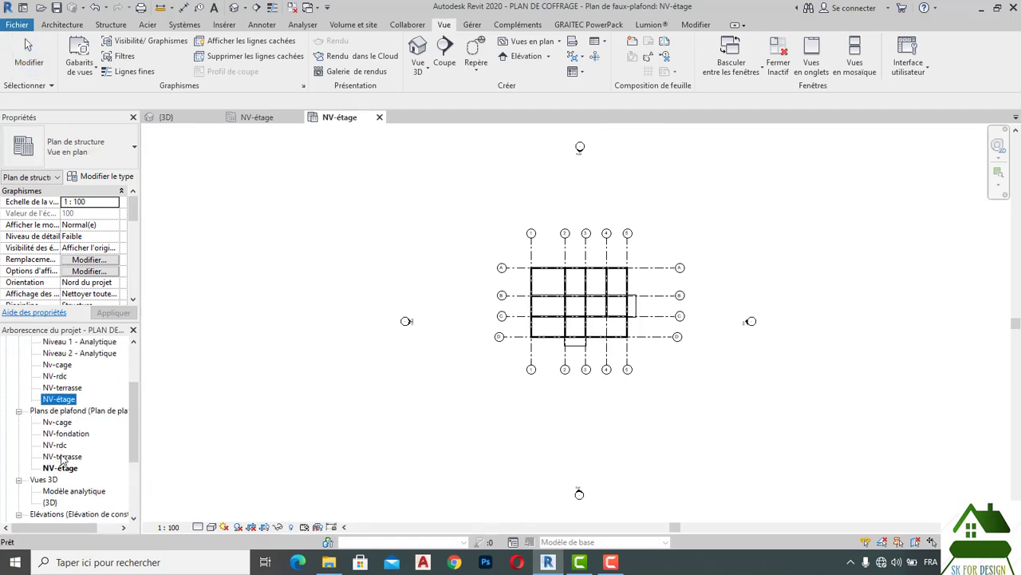
{"action": "scroll", "coordinate": [68, 393], "scroll_direction": "up", "scroll_amount": 3}
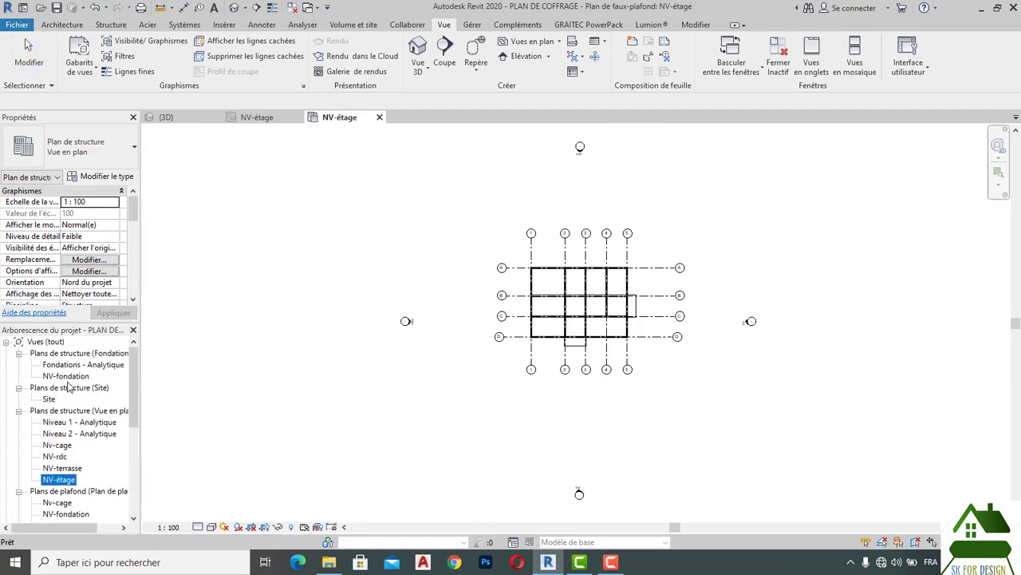
{"action": "left_click", "coordinate": [67, 376]}
{"action": "double_click", "coordinate": [67, 376]}
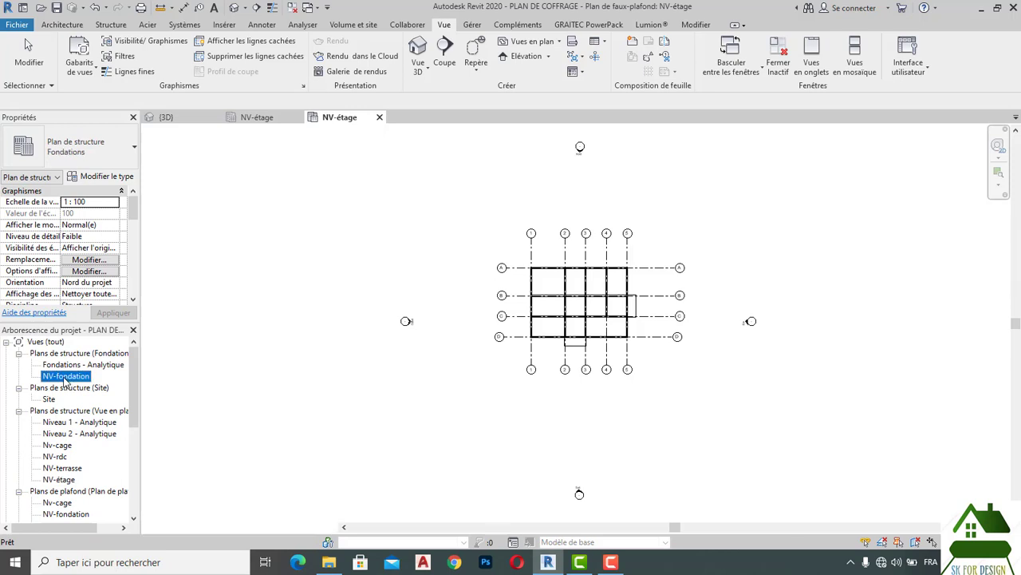
{"action": "scroll", "coordinate": [613, 287], "scroll_direction": "up", "scroll_amount": 2}
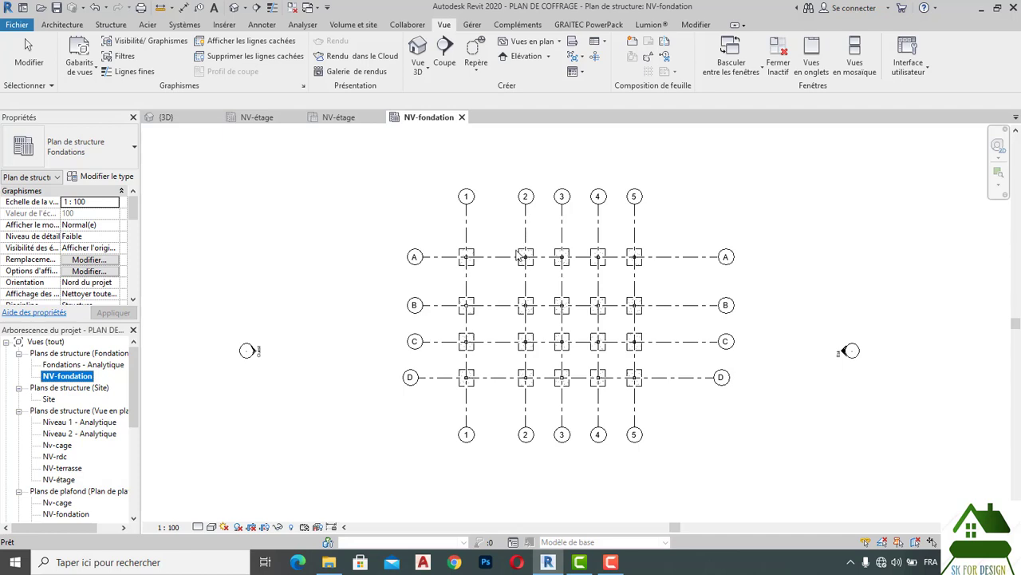
- Open the NV-fondation ceiling plan
{"action": "scroll", "coordinate": [54, 431], "scroll_direction": "down", "scroll_amount": 1}
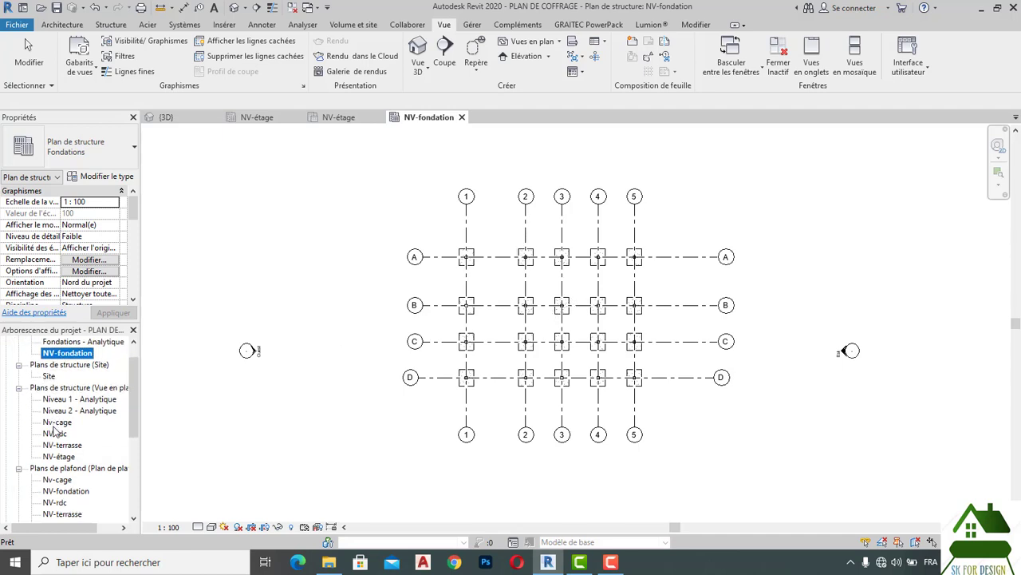
{"action": "scroll", "coordinate": [54, 431], "scroll_direction": "down", "scroll_amount": 2}
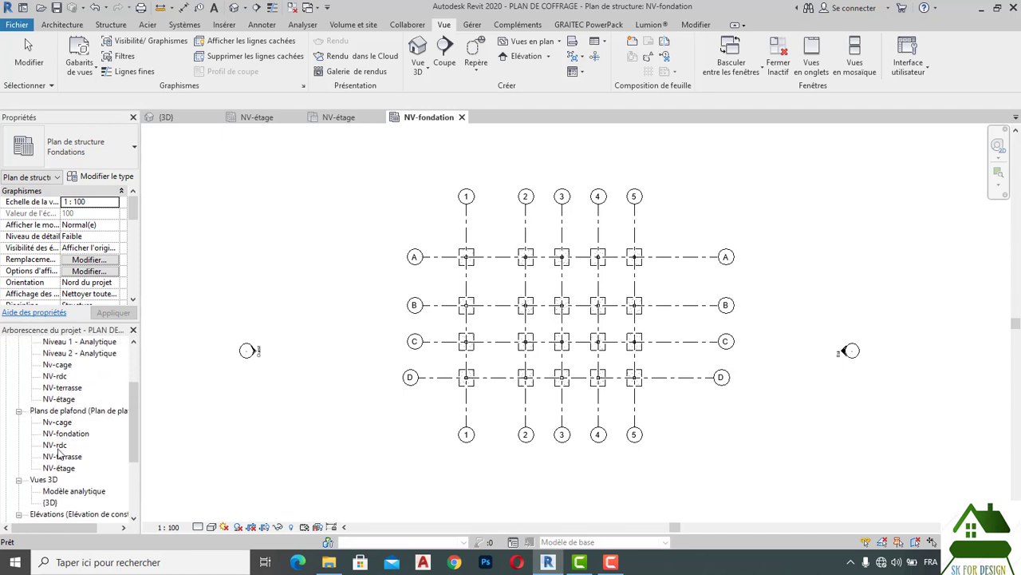
{"action": "left_click", "coordinate": [67, 435]}
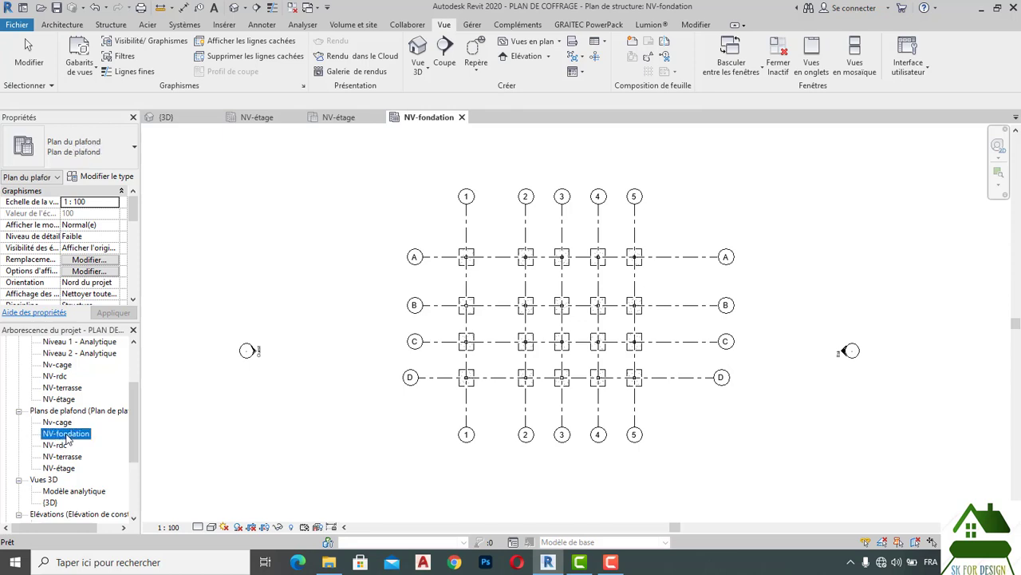
{"action": "left_click", "coordinate": [67, 434]}
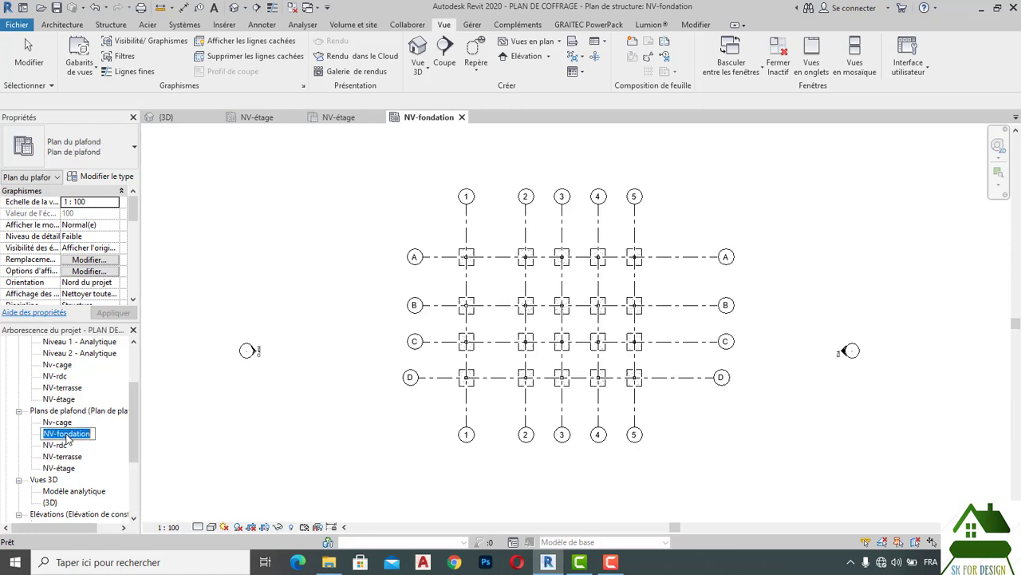
{"action": "double_click", "coordinate": [69, 435]}
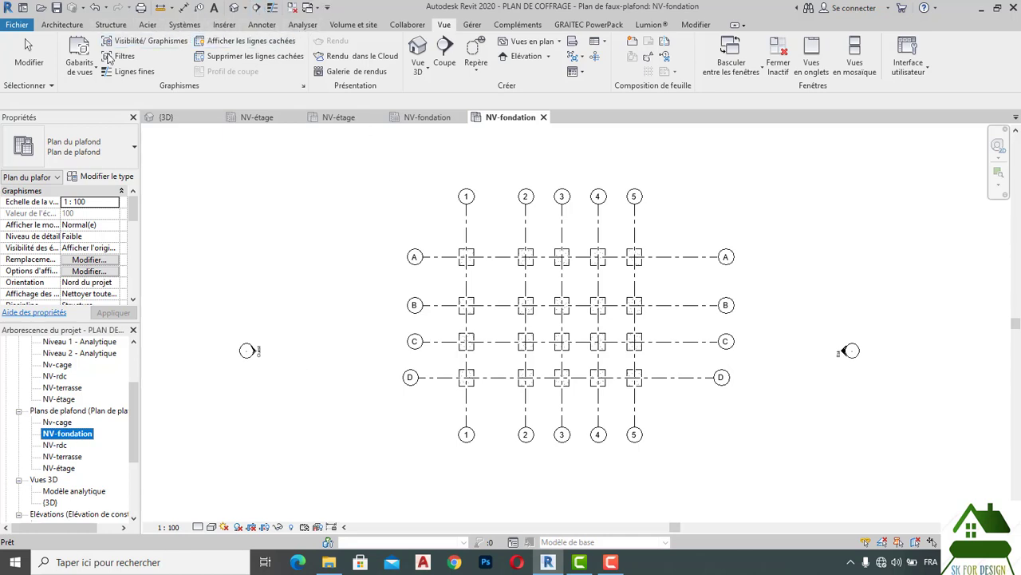
- Create a view template named "Longrine 1/00" from the current NV-fondation ceiling plan
{"action": "left_click", "coordinate": [79, 46]}
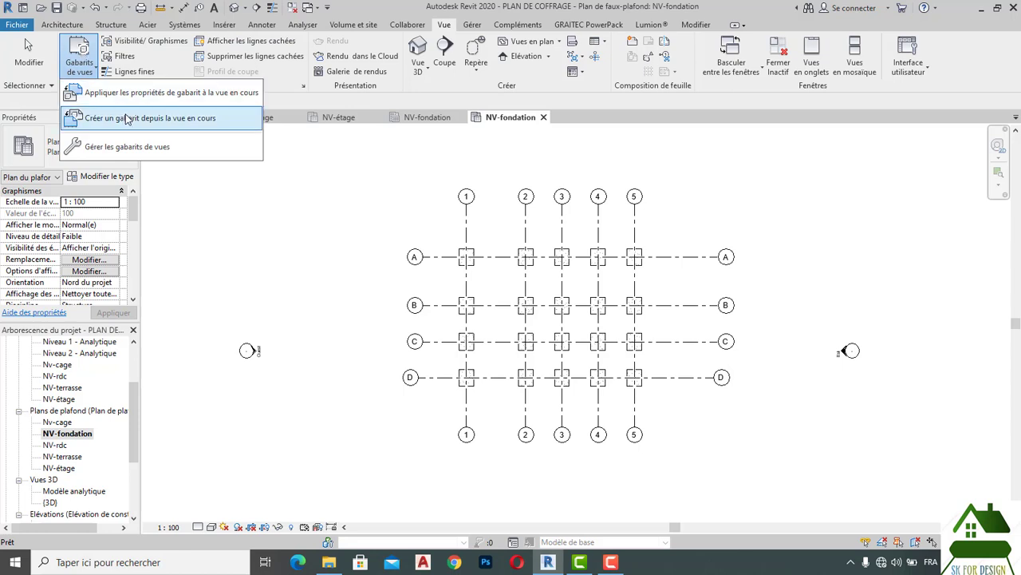
{"action": "left_click", "coordinate": [124, 114]}
{"action": "left_click", "coordinate": [530, 267]}
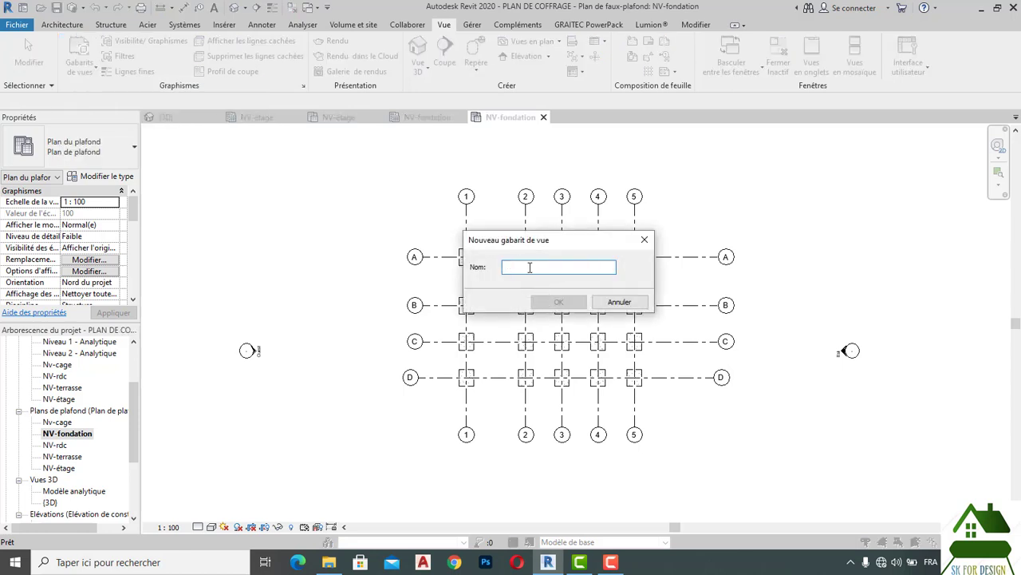
{"action": "type", "text": "LO"}
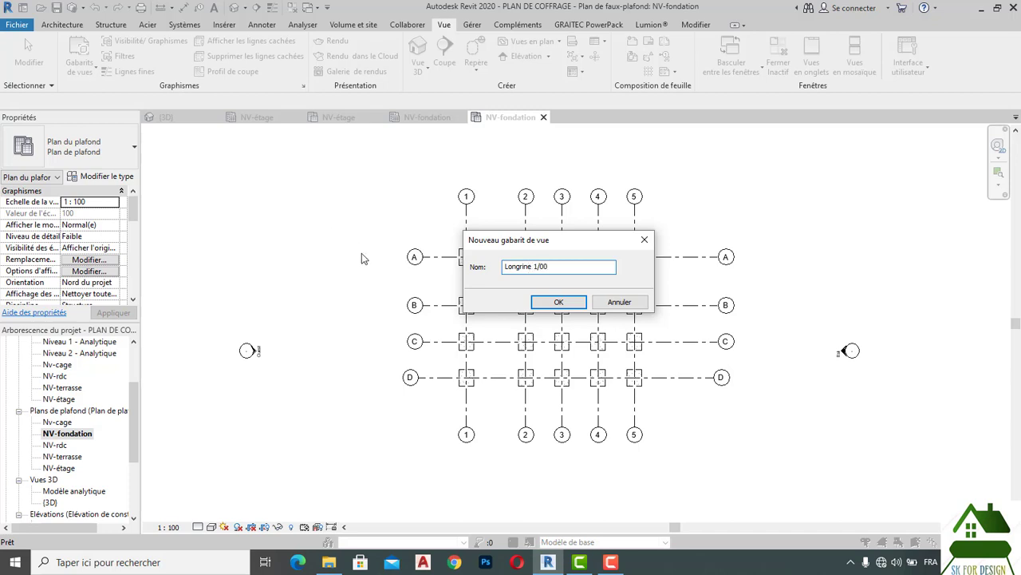
{"action": "left_click", "coordinate": [532, 304]}
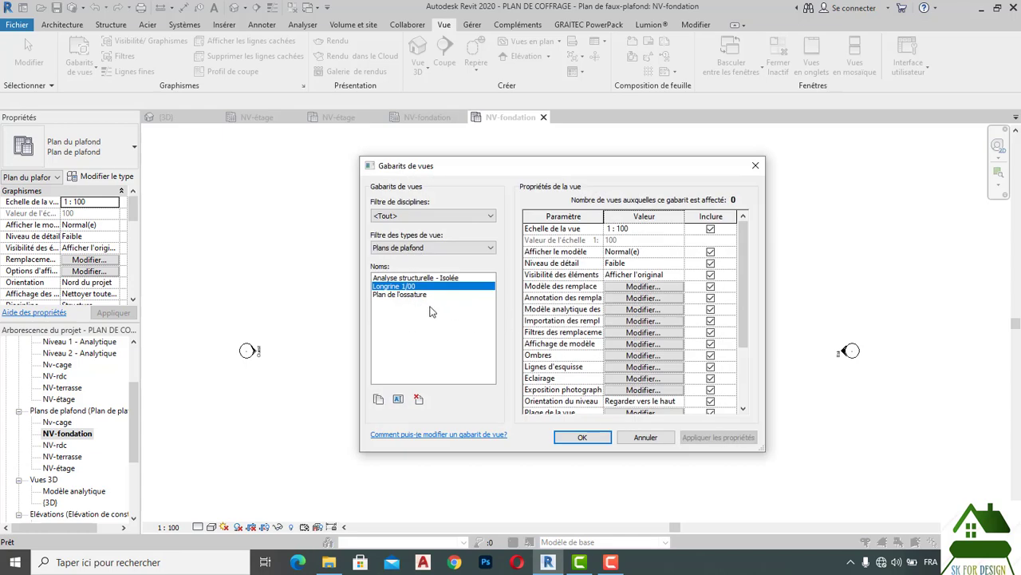
{"action": "left_click", "coordinate": [679, 265]}
{"action": "left_click", "coordinate": [679, 264]}
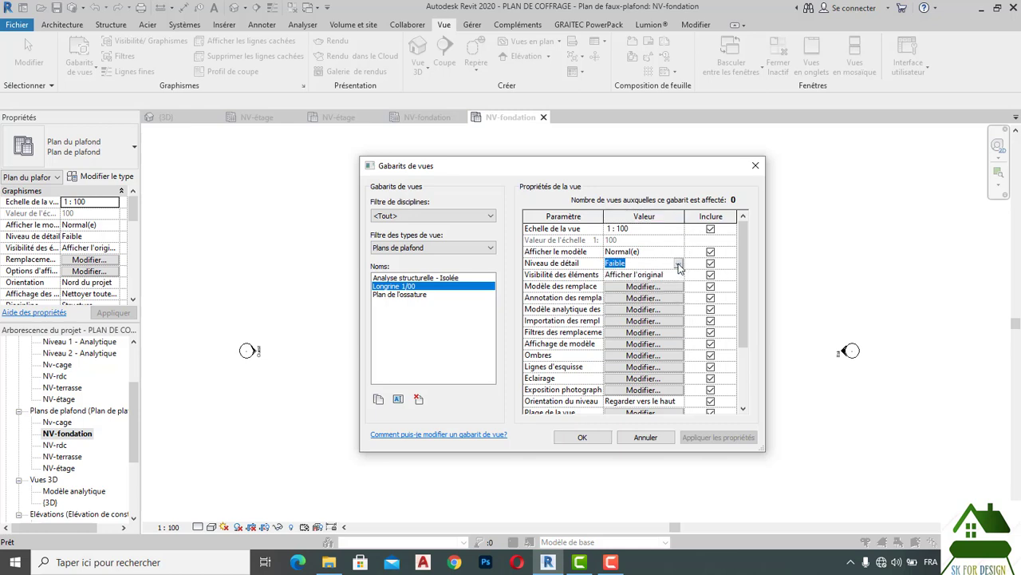
{"action": "scroll", "coordinate": [661, 367], "scroll_direction": "down", "scroll_amount": 1}
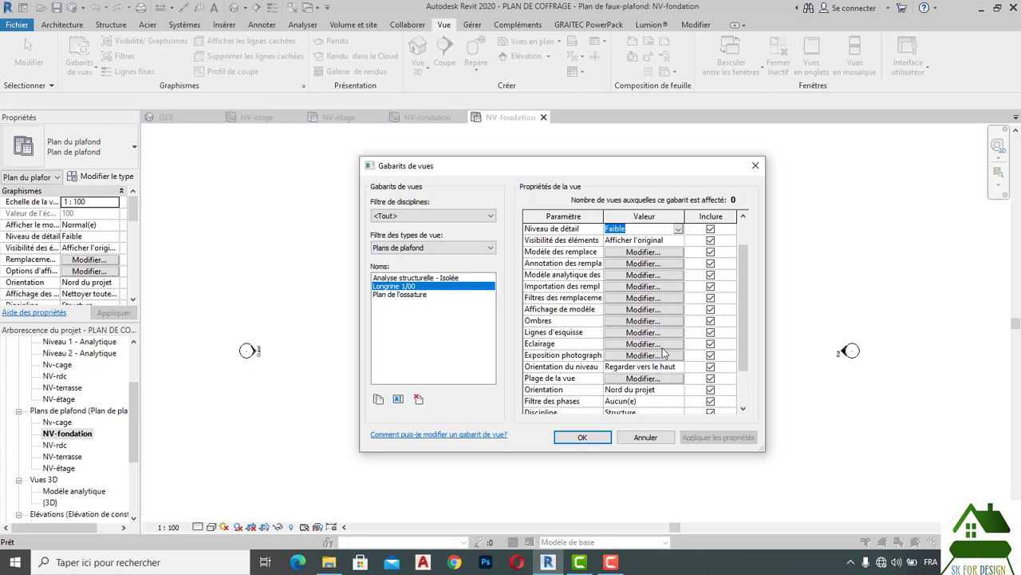
{"action": "scroll", "coordinate": [652, 258], "scroll_direction": "up", "scroll_amount": 1}
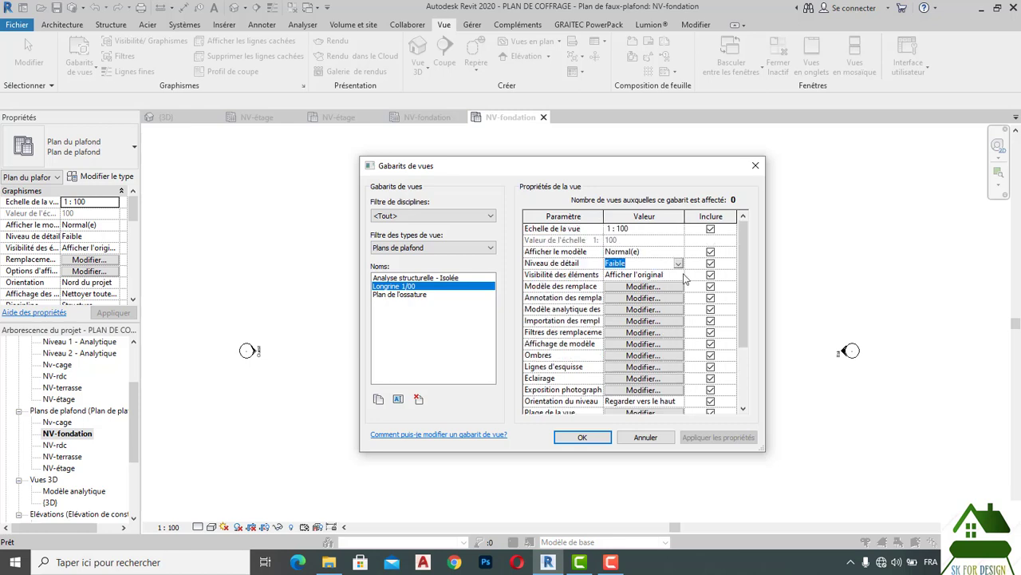
- Set the Longrine 1/00 template's view range to a cut plane offset of 1.5 and a top offset of 2, and save the template
{"action": "scroll", "coordinate": [656, 364], "scroll_direction": "down", "scroll_amount": 1}
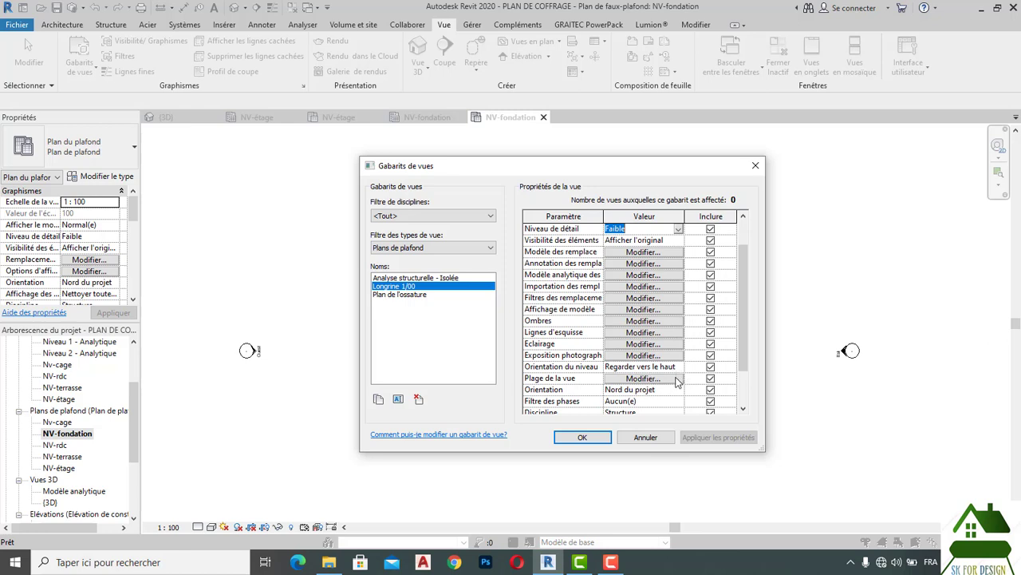
{"action": "left_click", "coordinate": [677, 380]}
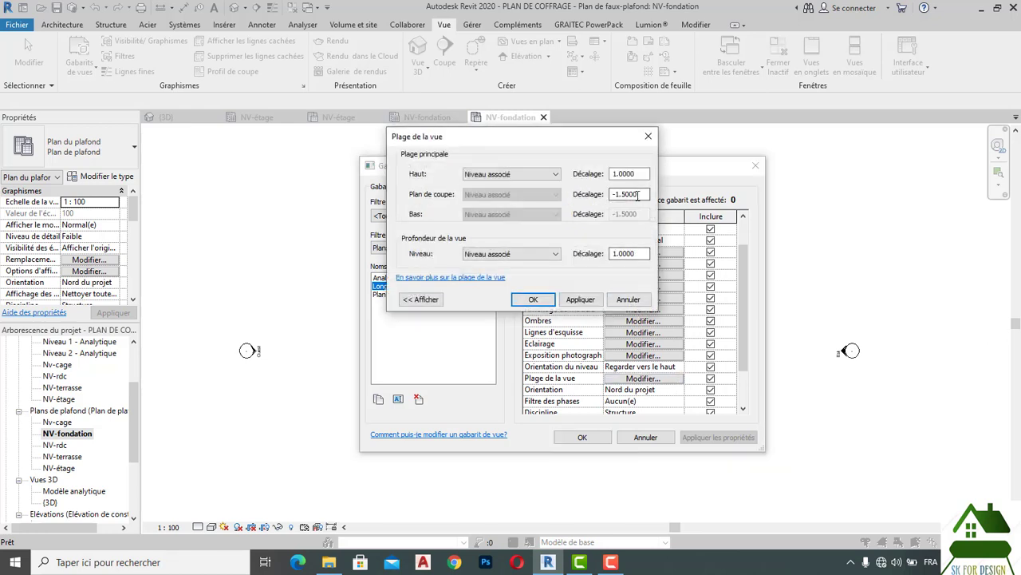
{"action": "left_click_drag", "start_coordinate": [636, 194], "coordinate": [609, 194]}
{"action": "type", "text": "1.5"}
{"action": "left_click", "coordinate": [641, 253]}
{"action": "left_click_drag", "start_coordinate": [643, 173], "coordinate": [604, 179]}
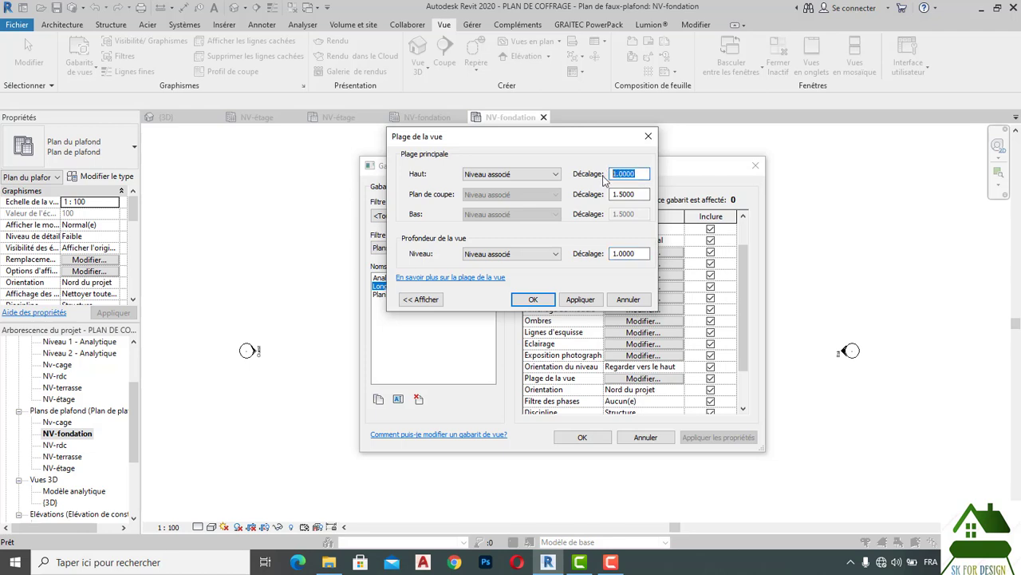
{"action": "type", "text": "2"}
{"action": "left_click", "coordinate": [582, 305]}
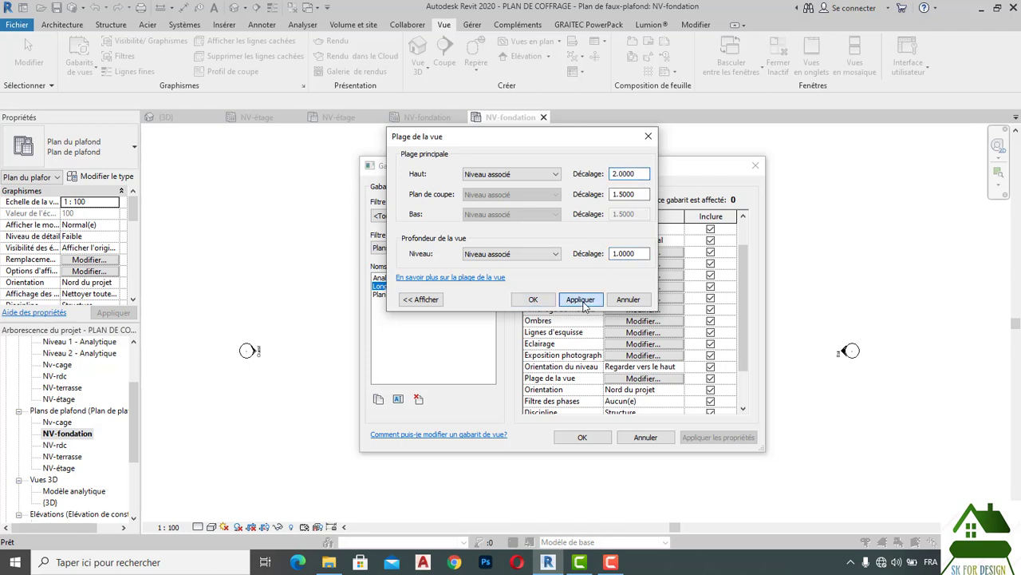
{"action": "left_click", "coordinate": [534, 301]}
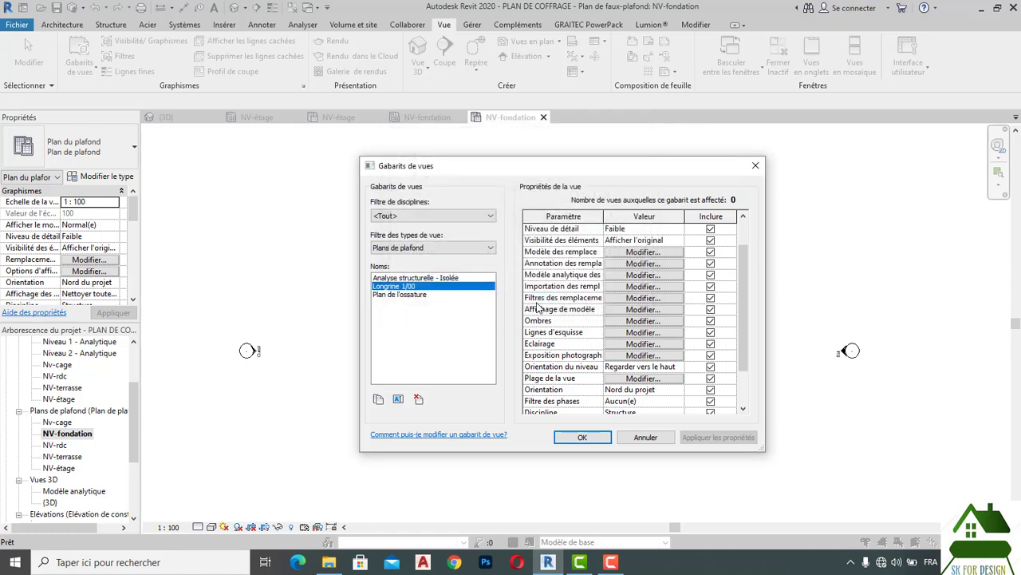
{"action": "left_click", "coordinate": [577, 438]}
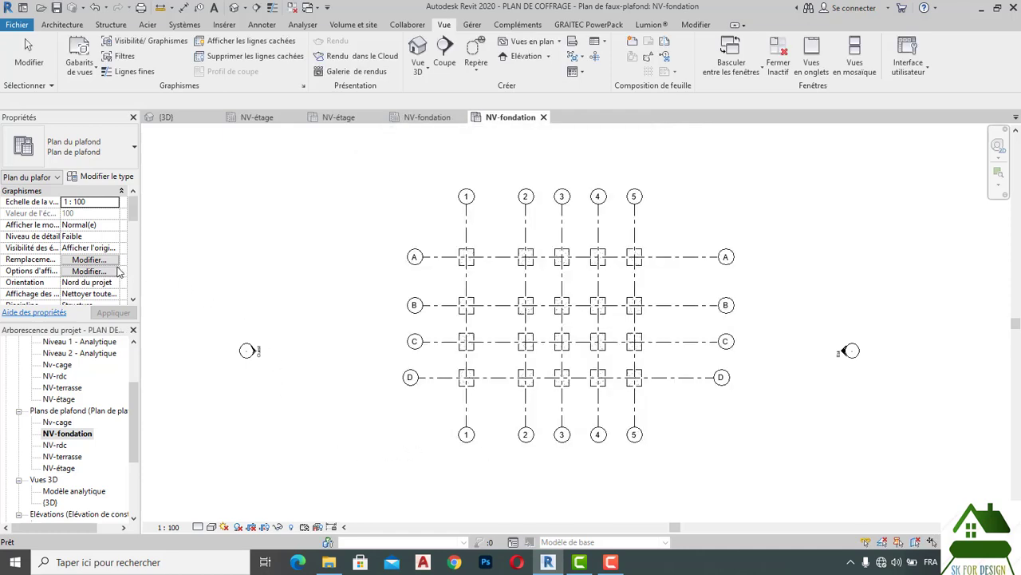
- Assign the Longrine 1/00 view template to the NV-fondation ceiling plan
{"action": "scroll", "coordinate": [118, 272], "scroll_direction": "down", "scroll_amount": 6}
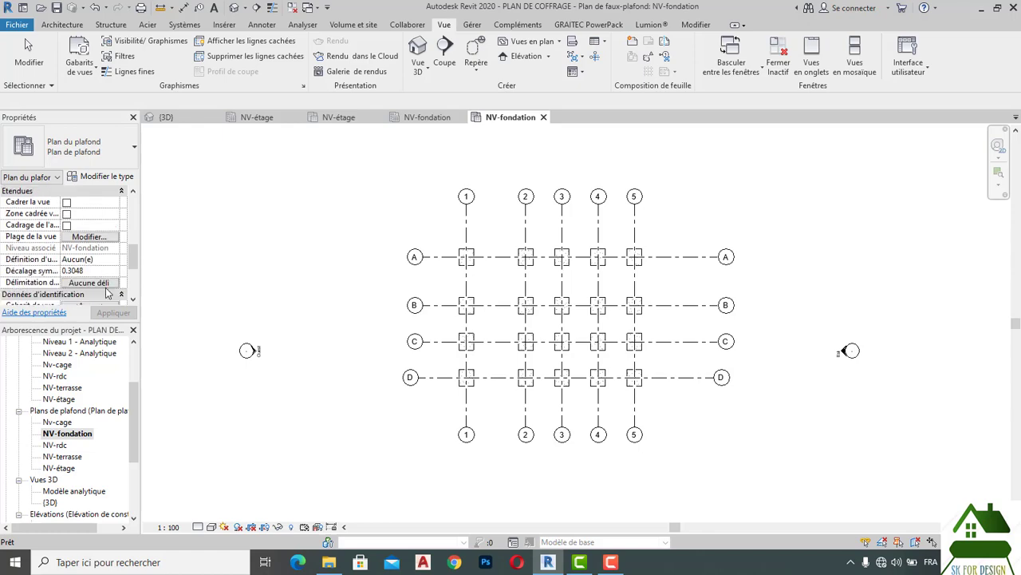
{"action": "scroll", "coordinate": [109, 293], "scroll_direction": "down", "scroll_amount": 3}
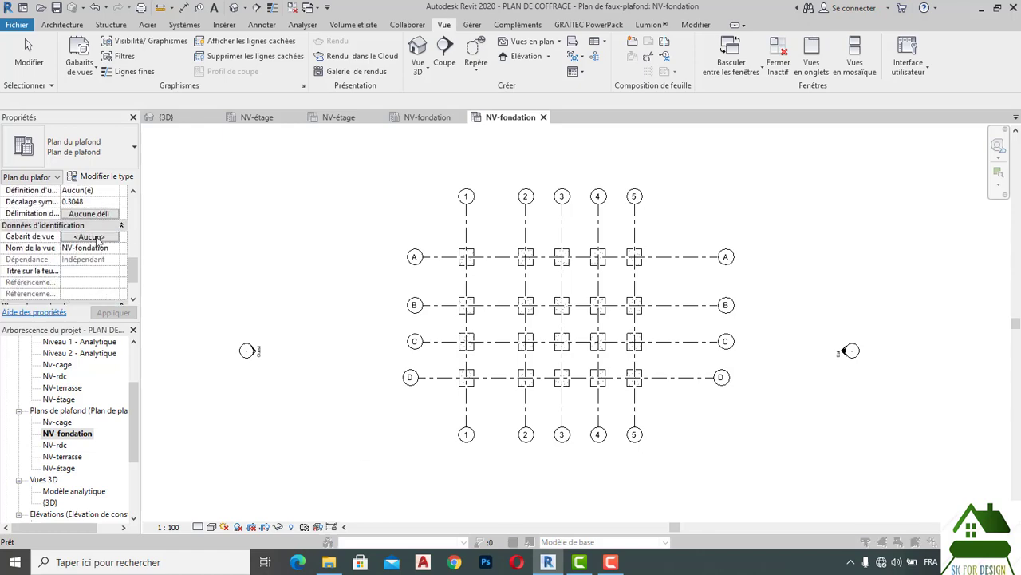
{"action": "left_click", "coordinate": [94, 237]}
{"action": "left_click", "coordinate": [414, 295]}
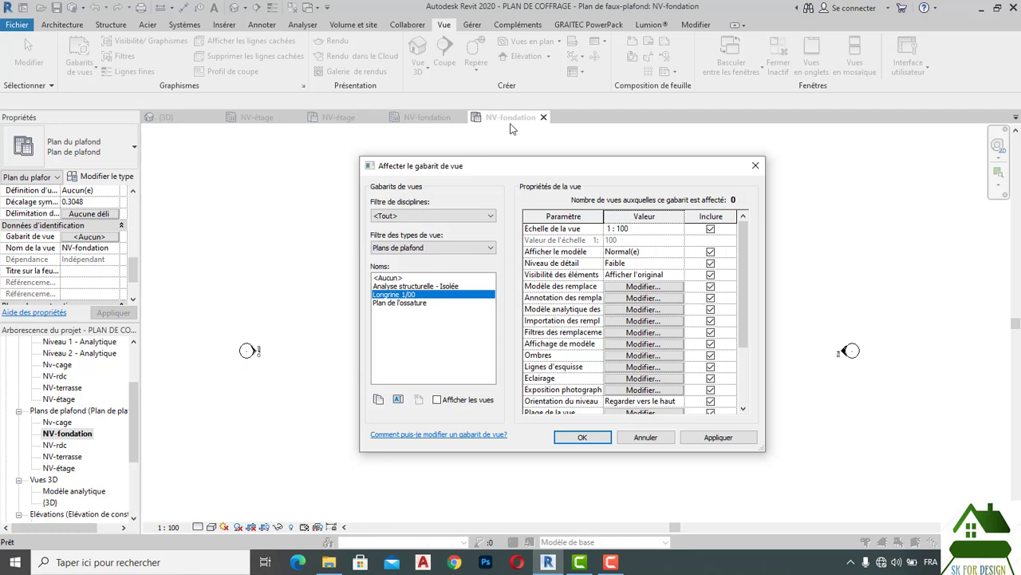
{"action": "left_click", "coordinate": [585, 438]}
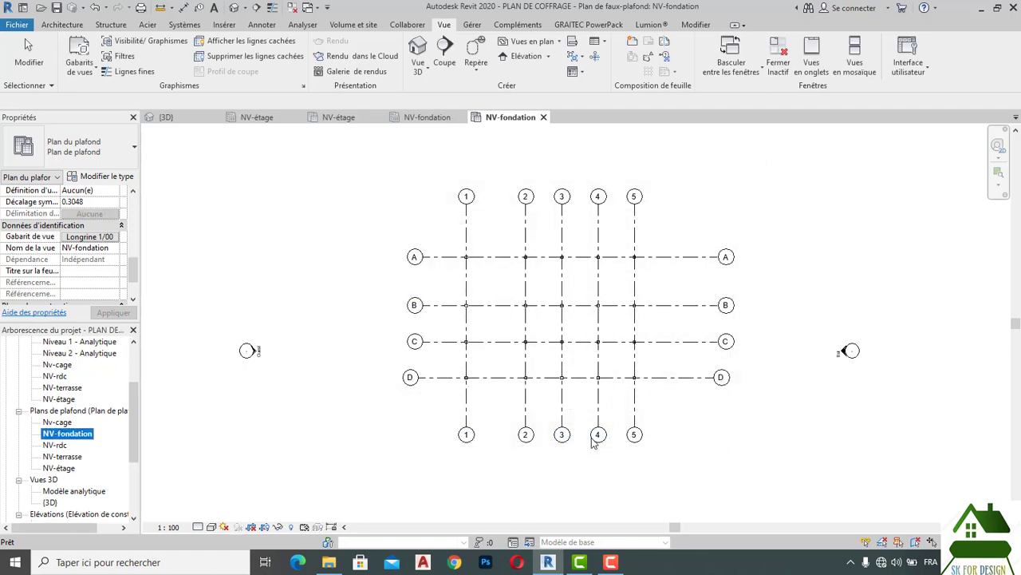
- Examine the NV-fondation ceiling plan around the grid intersections to check which structural elements the template shows
{"action": "scroll", "coordinate": [535, 287], "scroll_direction": "up", "scroll_amount": 1}
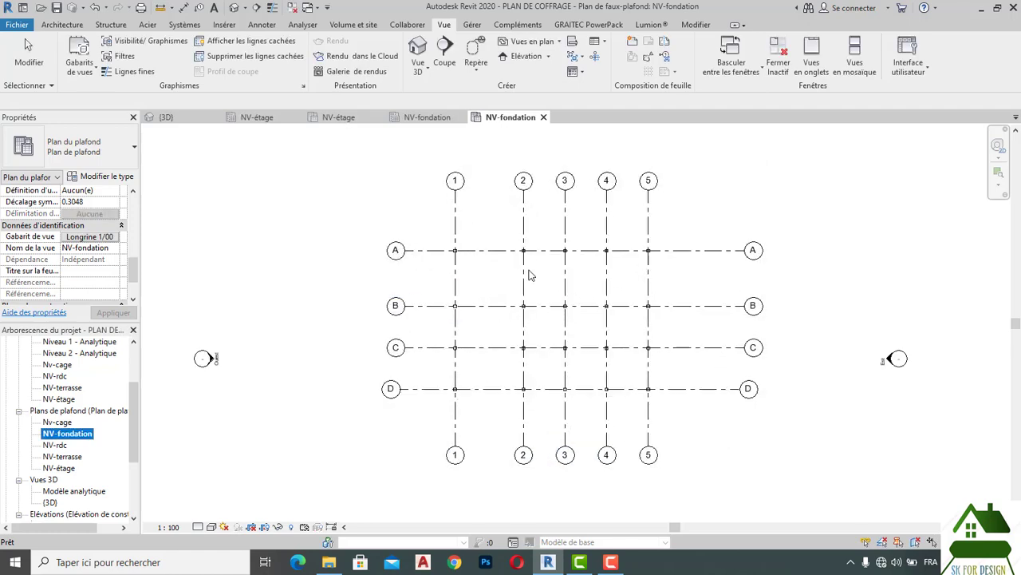
{"action": "scroll", "coordinate": [529, 249], "scroll_direction": "up", "scroll_amount": 1}
{"action": "scroll", "coordinate": [503, 253], "scroll_direction": "up", "scroll_amount": 1}
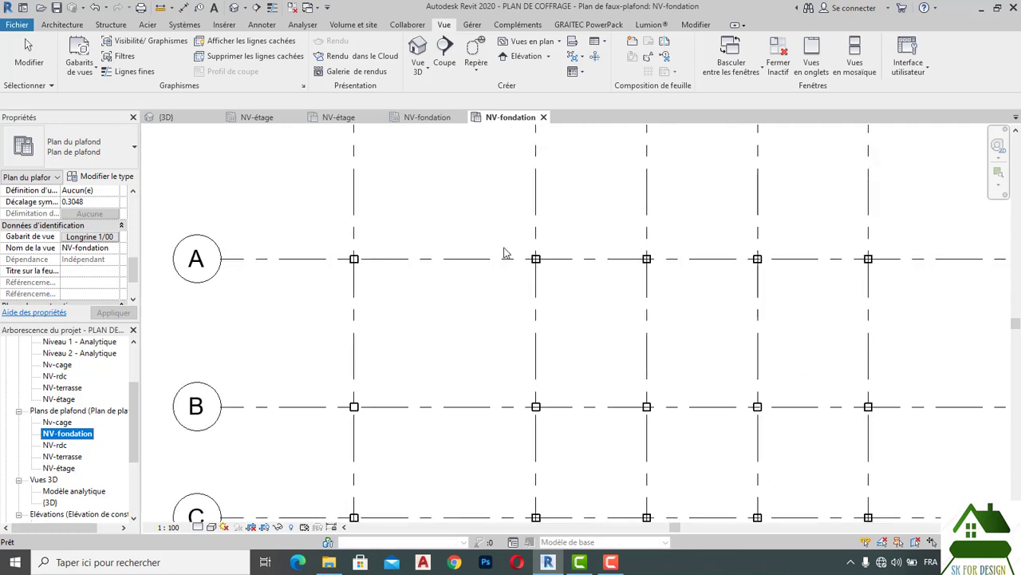
{"action": "scroll", "coordinate": [446, 267], "scroll_direction": "down", "scroll_amount": 1}
{"action": "scroll", "coordinate": [447, 267], "scroll_direction": "down", "scroll_amount": 2}
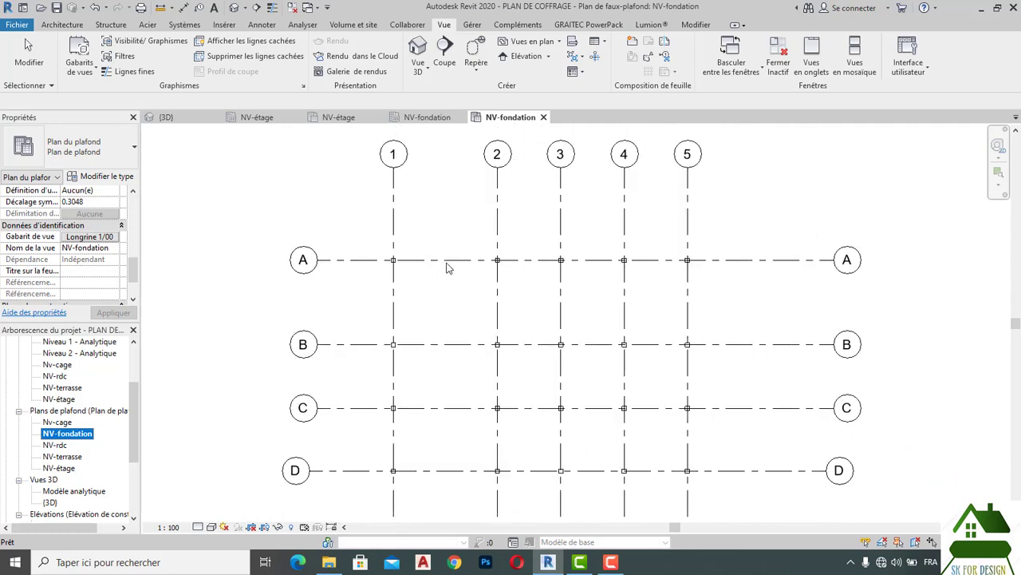
{"action": "scroll", "coordinate": [471, 268], "scroll_direction": "up", "scroll_amount": 2}
{"action": "scroll", "coordinate": [481, 270], "scroll_direction": "down", "scroll_amount": 2}
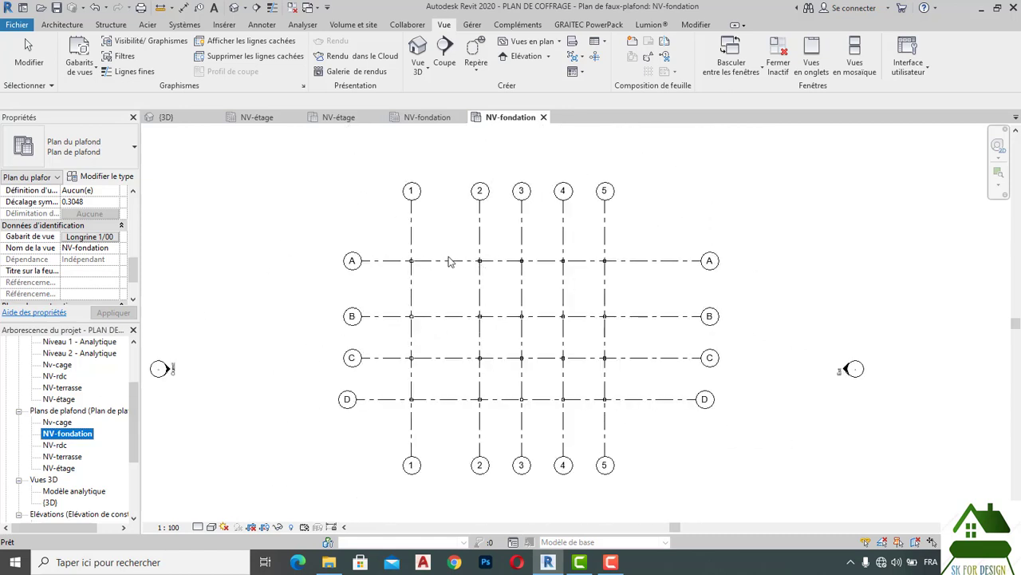
{"action": "scroll", "coordinate": [471, 252], "scroll_direction": "down", "scroll_amount": 2}
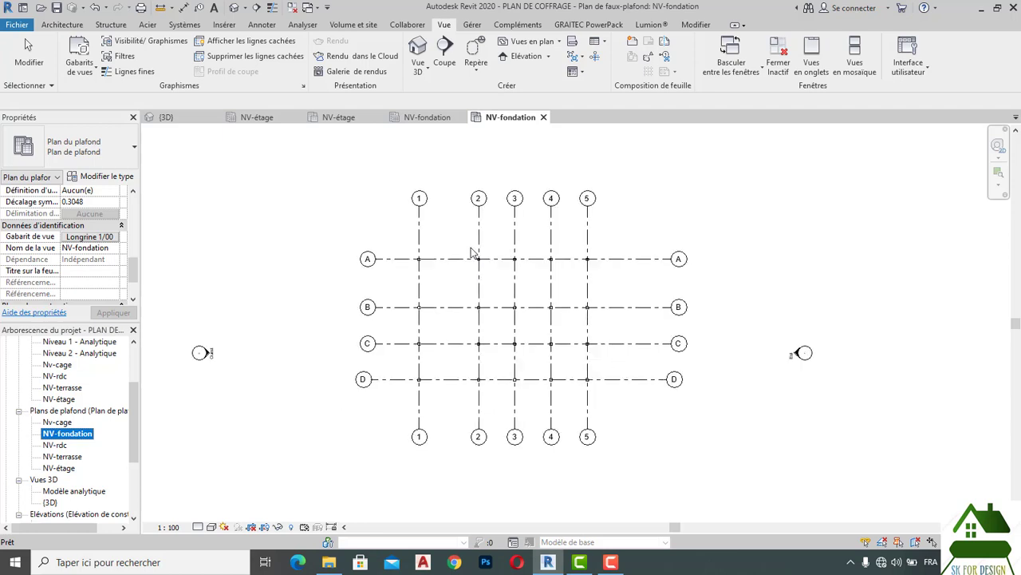
{"action": "scroll", "coordinate": [93, 405], "scroll_direction": "down", "scroll_amount": 1}
{"action": "scroll", "coordinate": [93, 405], "scroll_direction": "down", "scroll_amount": 1}
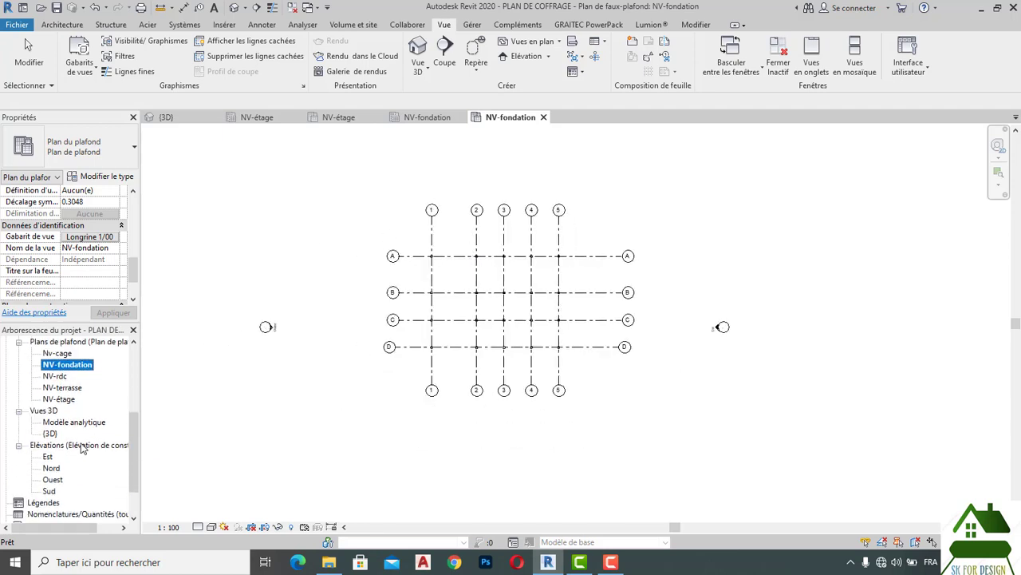
- Open the Est elevation and examine the heights of the footings and ground beams relative to the levels
{"action": "double_click", "coordinate": [48, 457]}
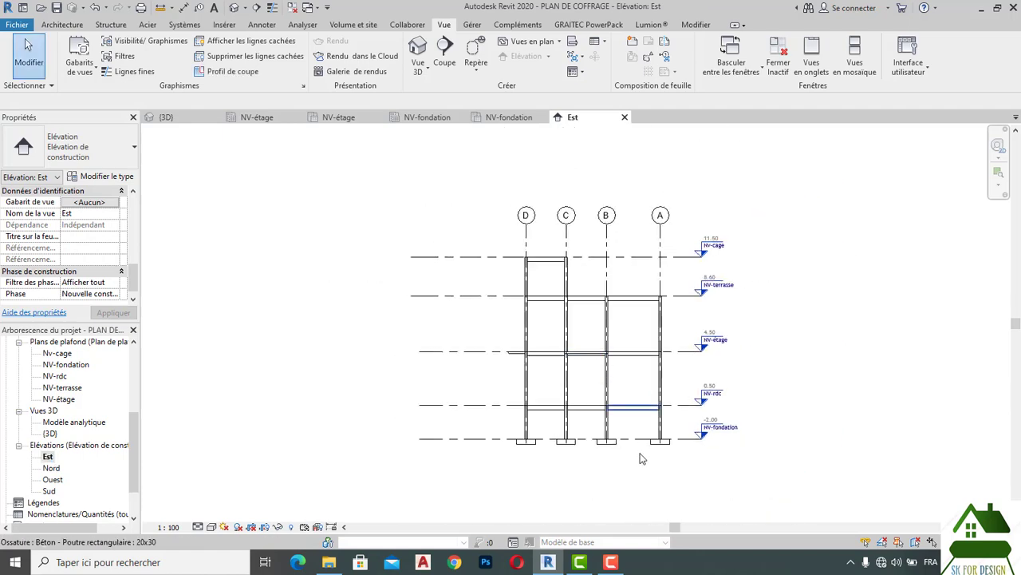
{"action": "scroll", "coordinate": [659, 459], "scroll_direction": "up", "scroll_amount": 5}
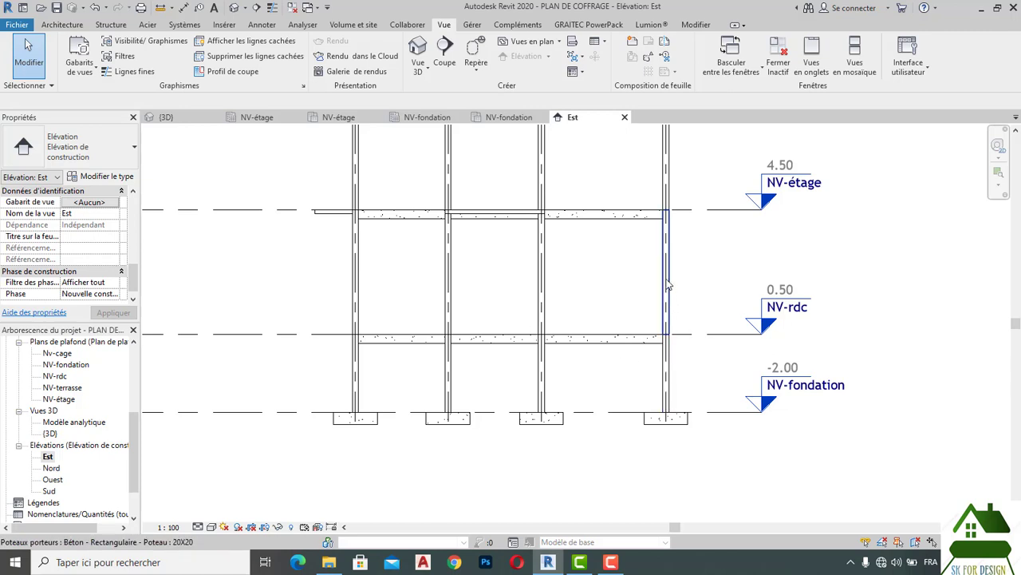
{"action": "scroll", "coordinate": [669, 285], "scroll_direction": "down", "scroll_amount": 3}
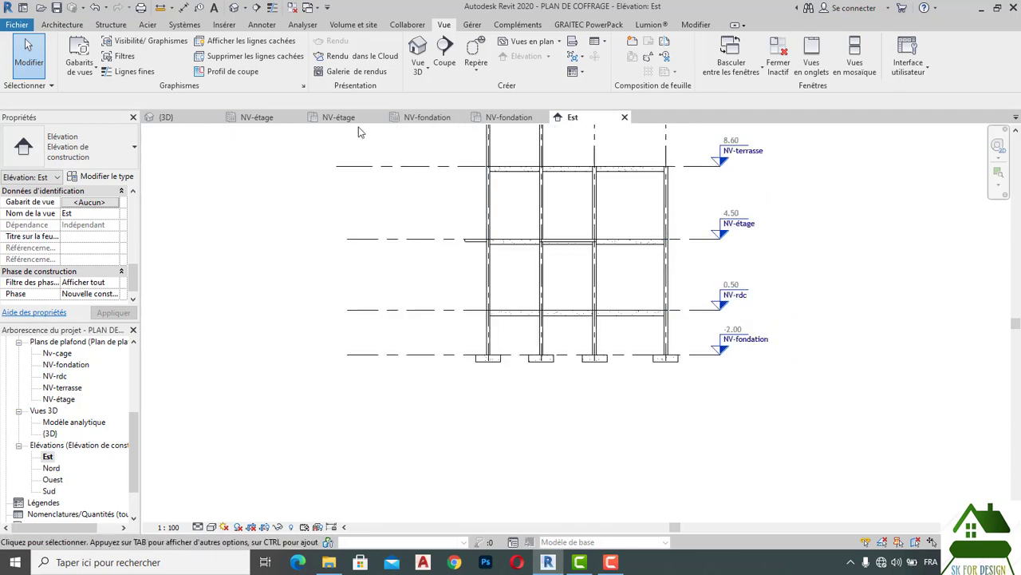
- Switch to the NV-fondation structural plan and look through its view properties
{"action": "left_click", "coordinate": [426, 117]}
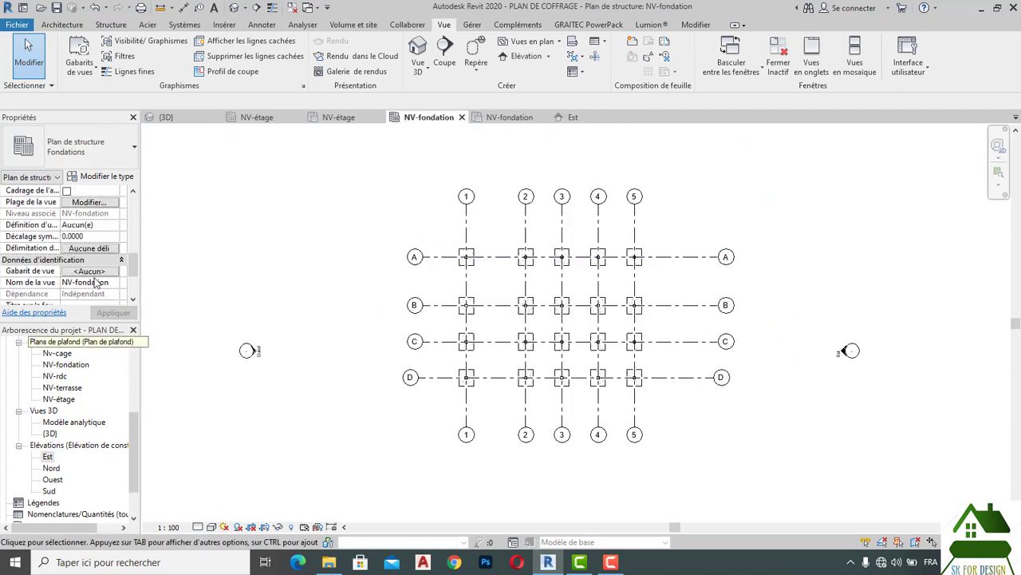
{"action": "scroll", "coordinate": [97, 283], "scroll_direction": "down", "scroll_amount": 3}
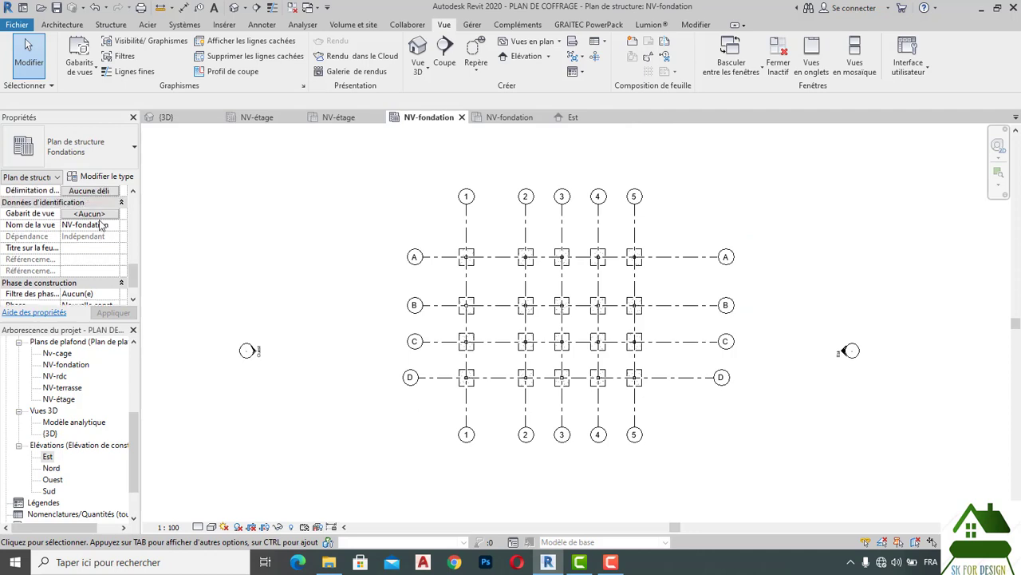
{"action": "scroll", "coordinate": [103, 226], "scroll_direction": "up", "scroll_amount": 1}
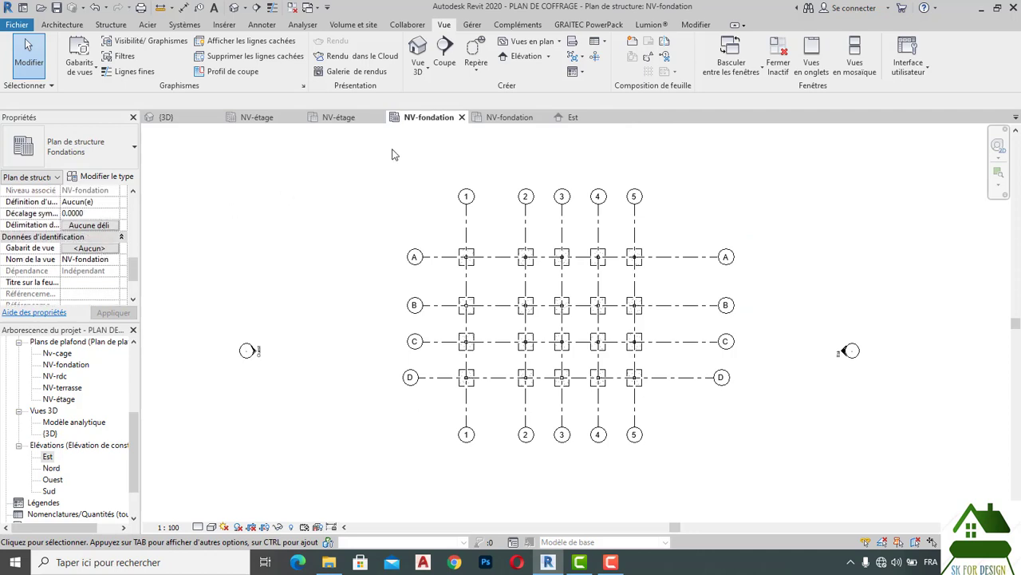
- Set the Longrine 1/00 view range to a top offset of 3 with the cut plane at 1.5, and apply the template to the NV-fondation ceiling plan
{"action": "left_click", "coordinate": [497, 118]}
{"action": "left_click", "coordinate": [101, 216]}
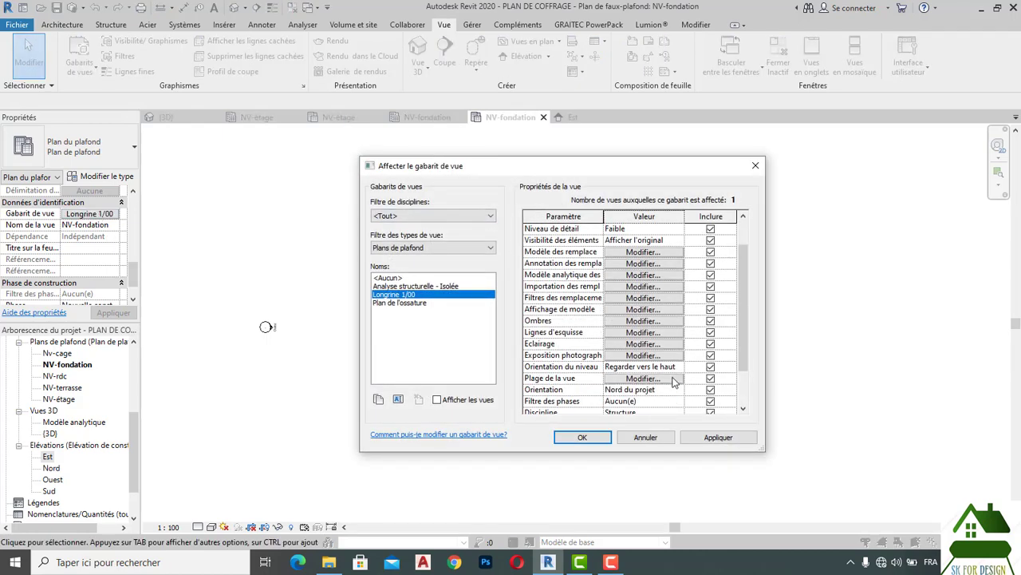
{"action": "left_click", "coordinate": [679, 378]}
{"action": "double_click", "coordinate": [638, 194]}
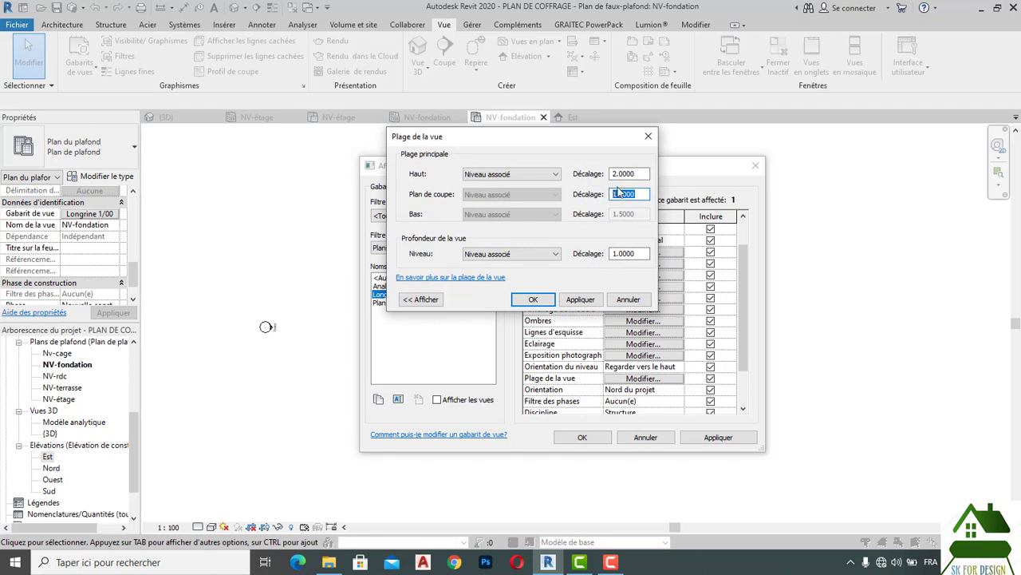
{"action": "type", "text": "1.5"}
{"action": "left_click_drag", "start_coordinate": [646, 173], "coordinate": [595, 172]}
{"action": "type", "text": "3"}
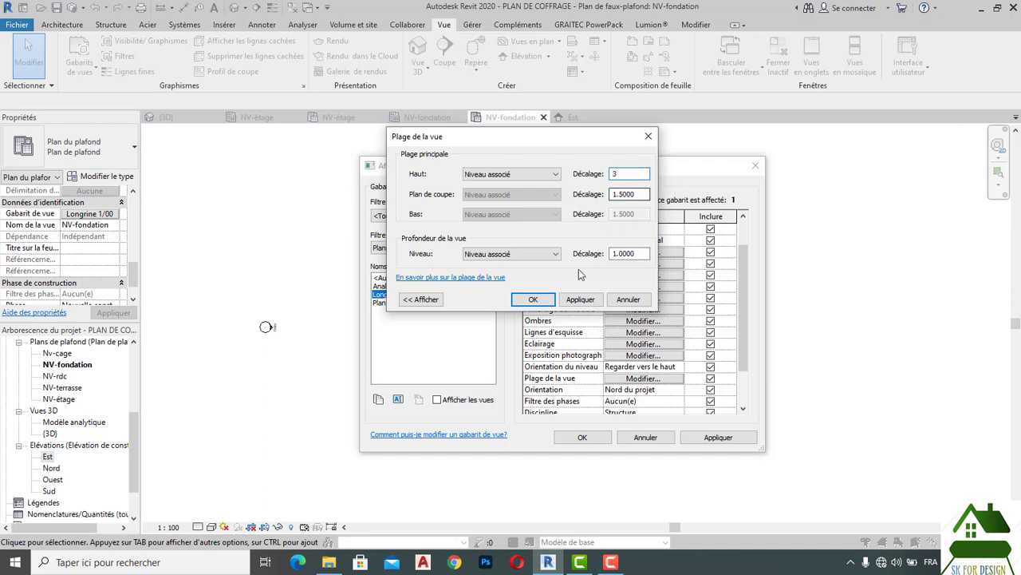
{"action": "left_click", "coordinate": [438, 298]}
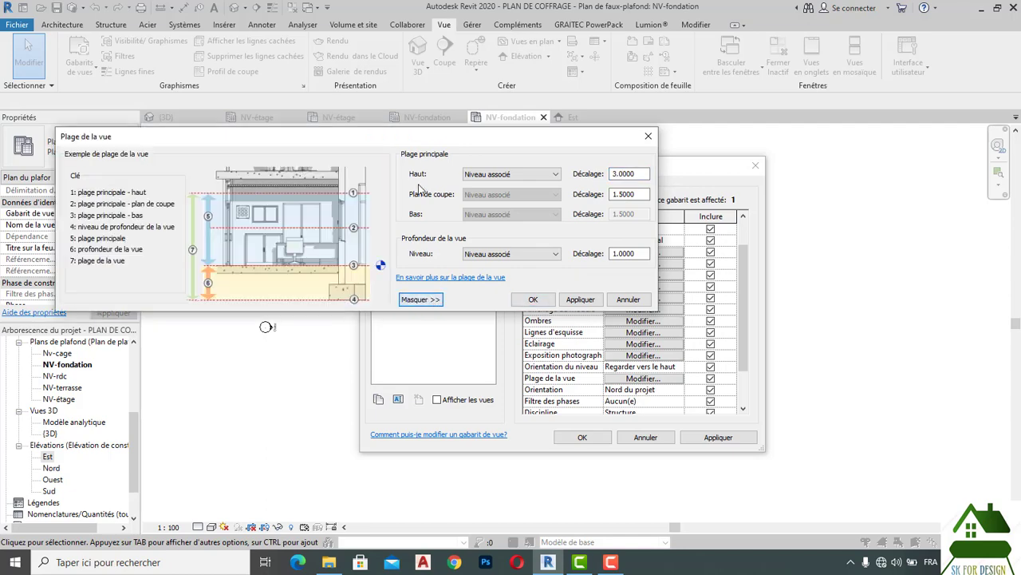
{"action": "left_click_drag", "start_coordinate": [447, 148], "coordinate": [578, 167]}
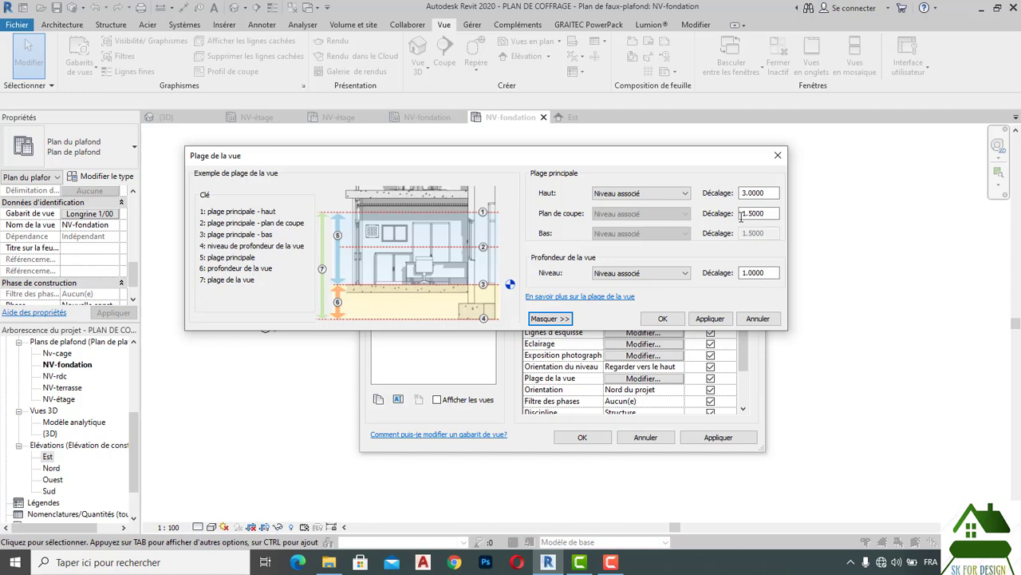
{"action": "left_click", "coordinate": [664, 319]}
{"action": "left_click", "coordinate": [719, 438]}
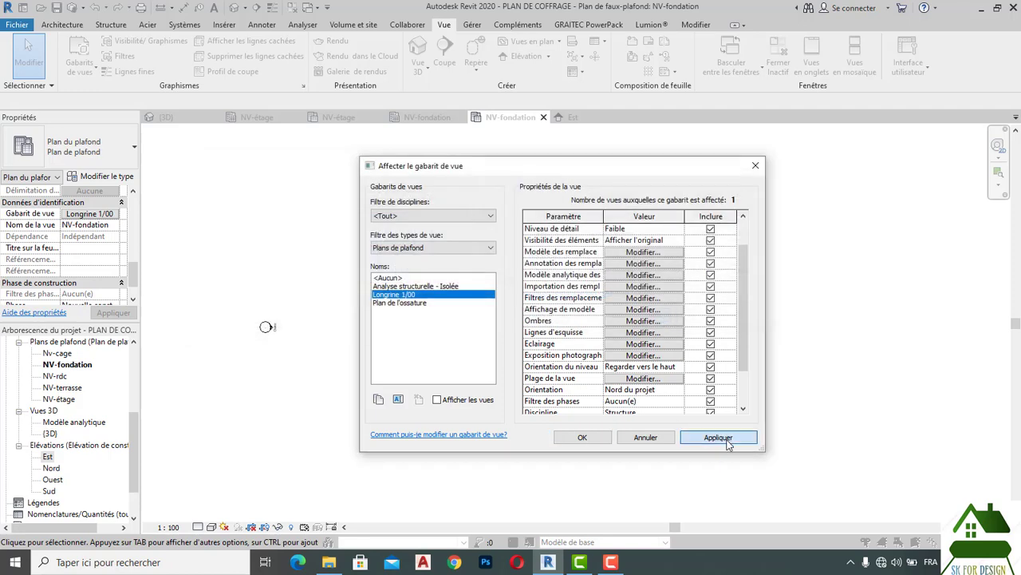
{"action": "left_click", "coordinate": [583, 437]}
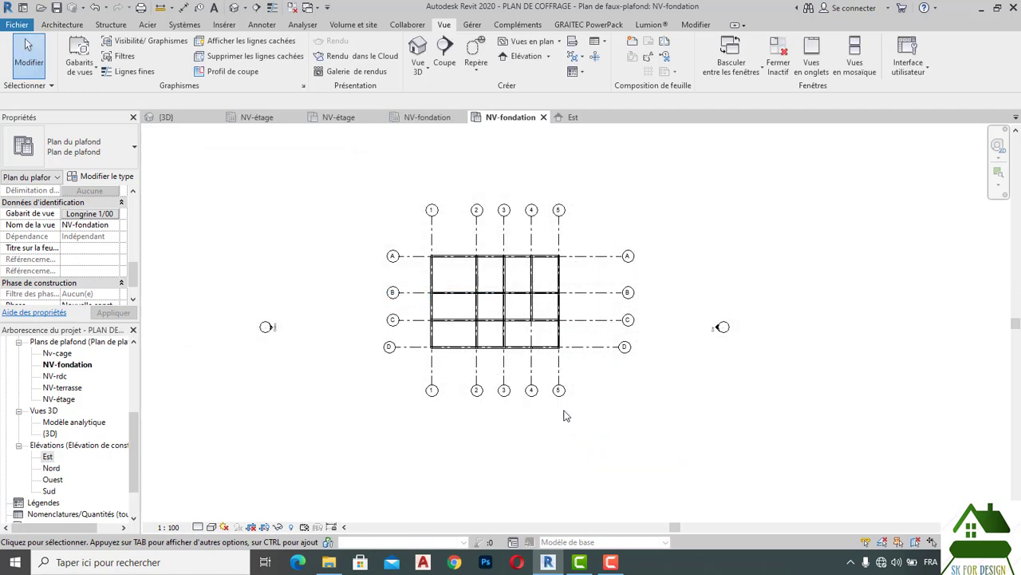
- Compare the ground beams on the NV-fondation ceiling plan with the Est elevation and return to the ceiling plan
{"action": "scroll", "coordinate": [479, 263], "scroll_direction": "up", "scroll_amount": 3}
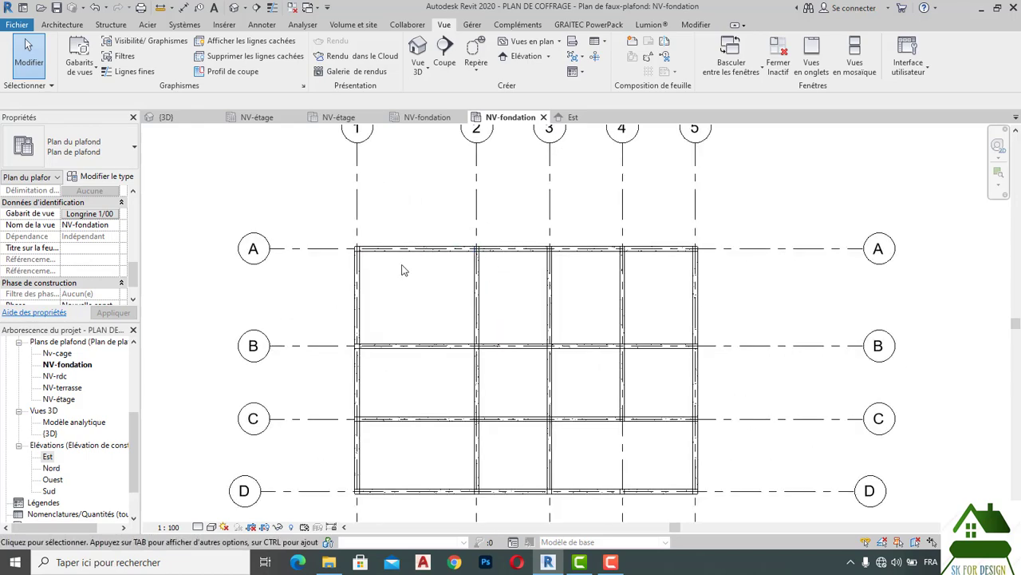
{"action": "left_click", "coordinate": [578, 117]}
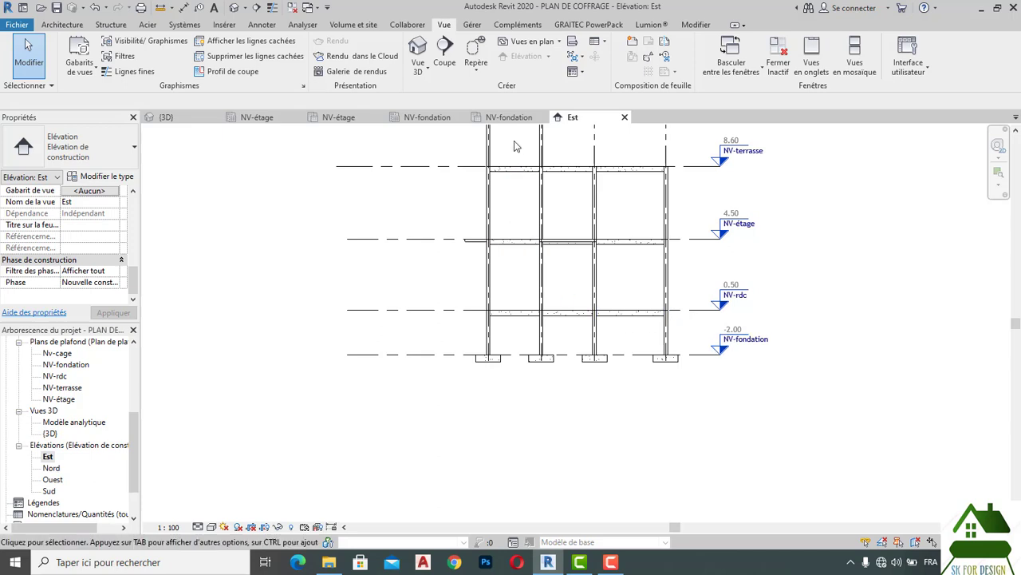
{"action": "left_click", "coordinate": [511, 118]}
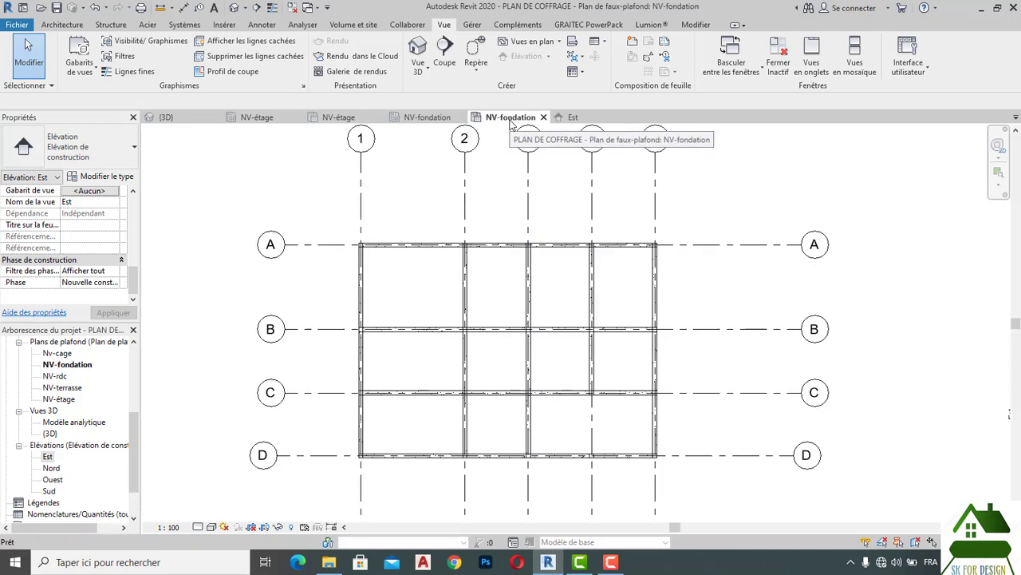
- Select the axis D ground beam between grids 1 and 2 plus the column at D-3, and examine them in the 3D view
{"action": "left_click", "coordinate": [414, 247]}
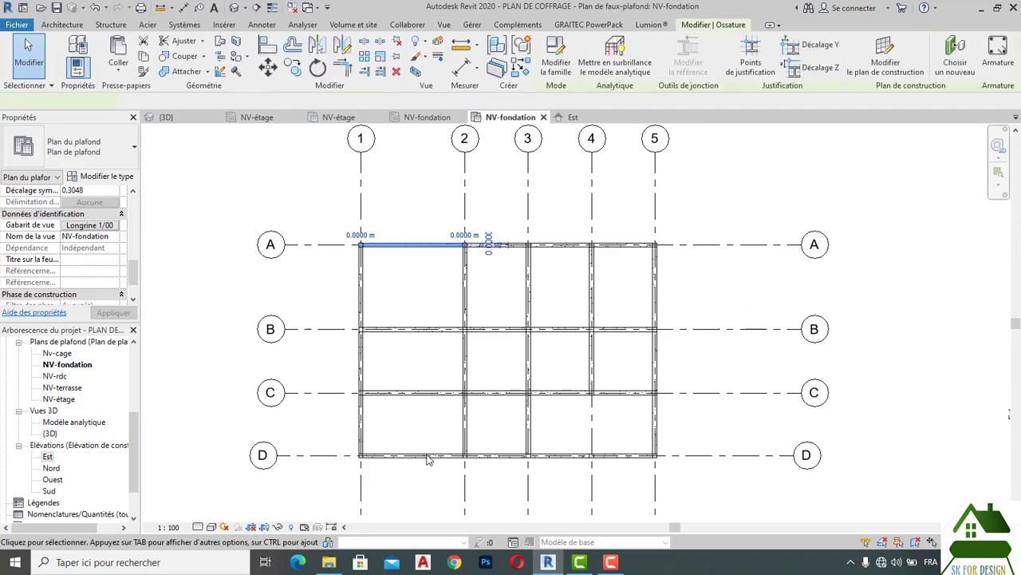
{"action": "left_click", "coordinate": [440, 456]}
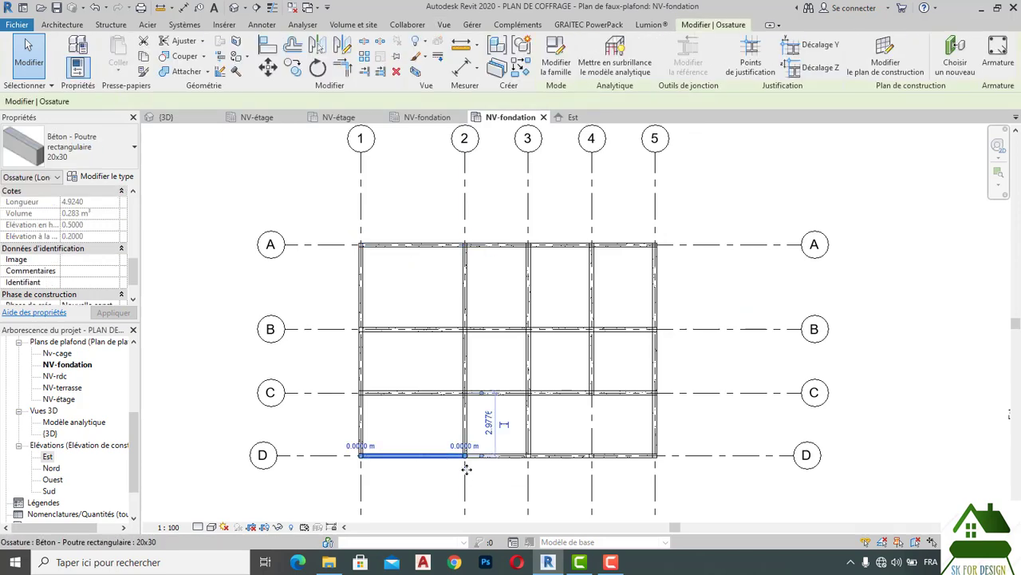
{"action": "scroll", "coordinate": [466, 474], "scroll_direction": "up", "scroll_amount": 2}
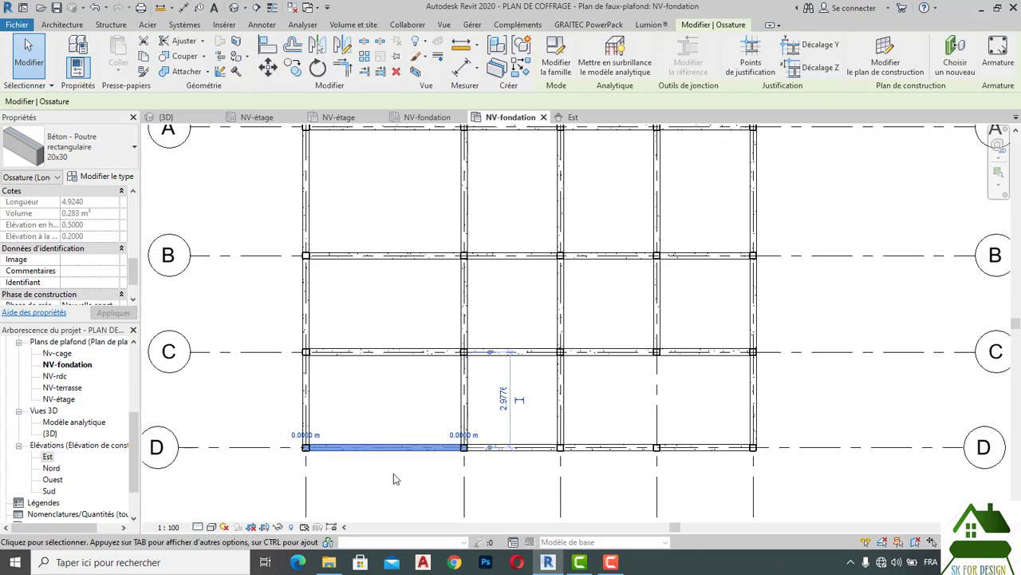
{"action": "left_click", "coordinate": [559, 449], "text": "ctrl"}
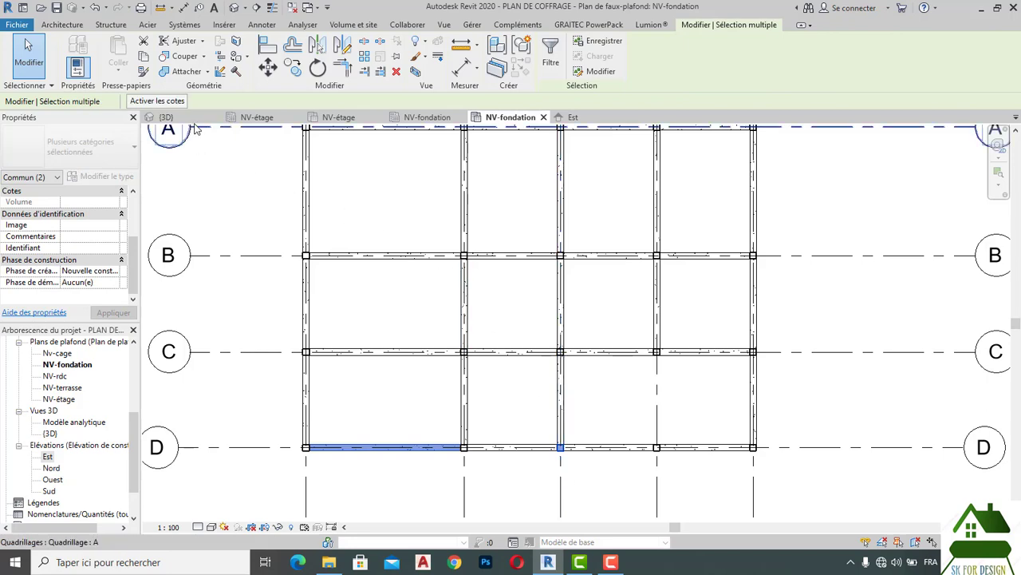
{"action": "left_click", "coordinate": [166, 118]}
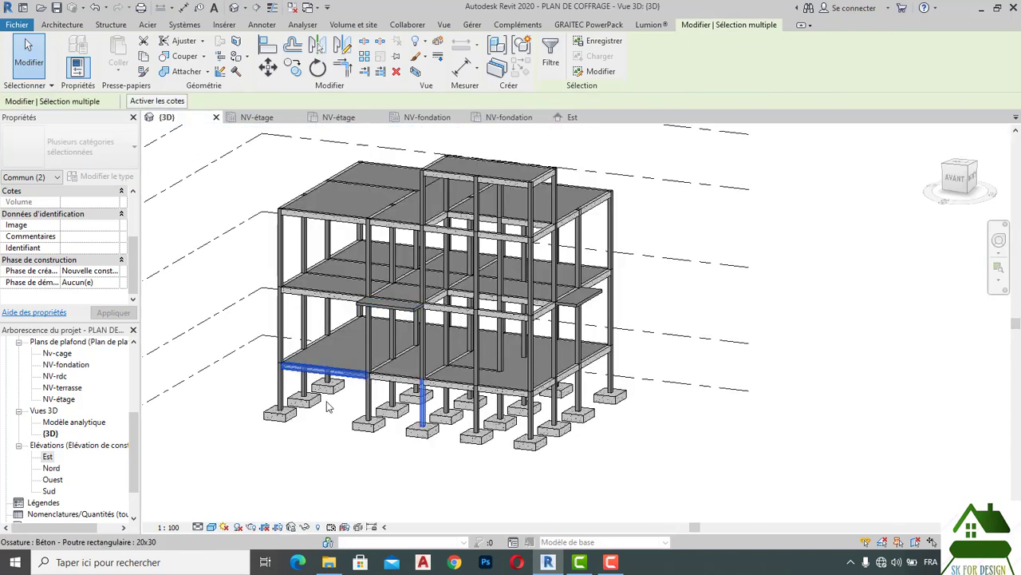
{"action": "scroll", "coordinate": [327, 407], "scroll_direction": "up", "scroll_amount": 3}
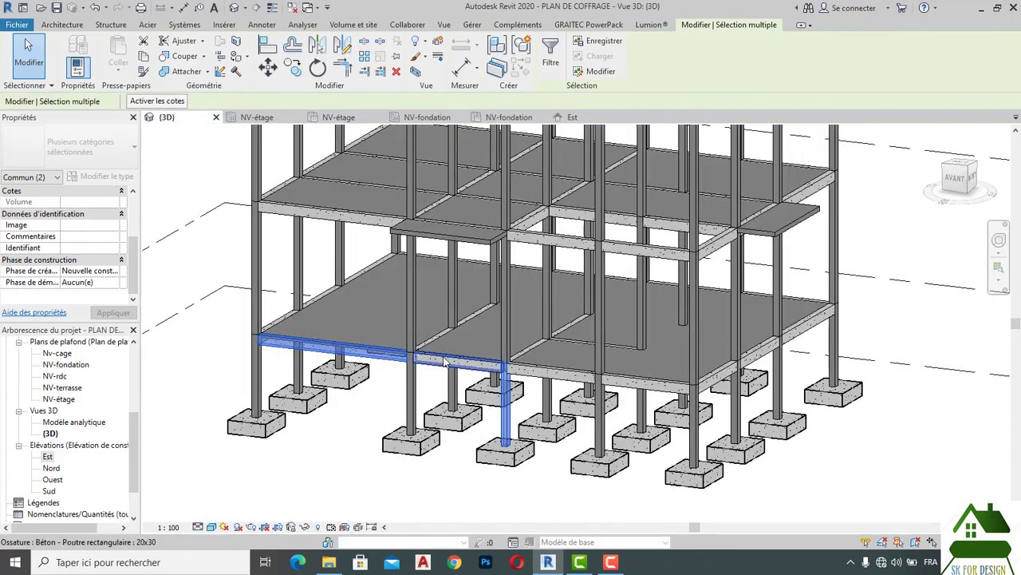
{"action": "scroll", "coordinate": [642, 391], "scroll_direction": "down", "scroll_amount": 2}
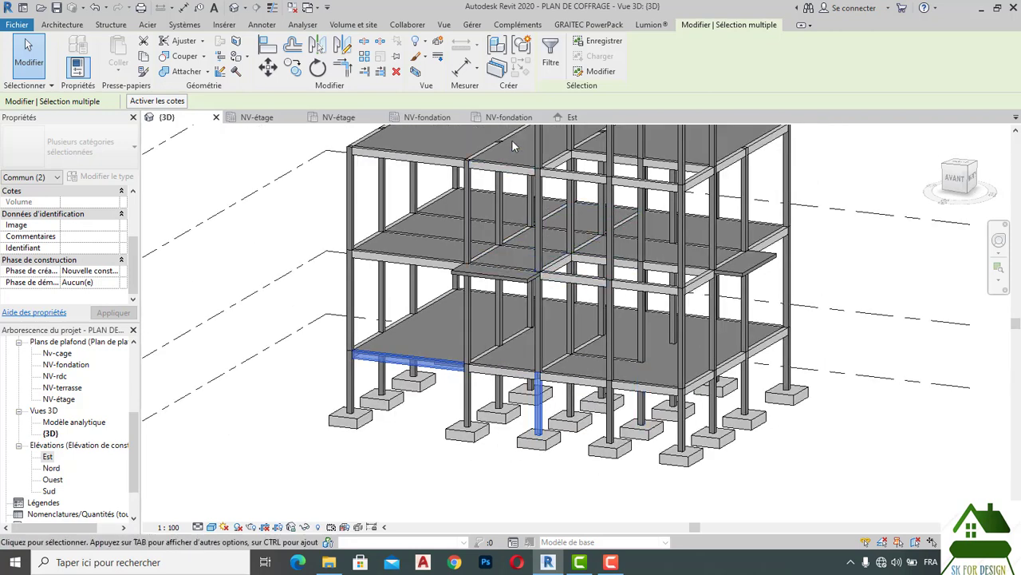
- Return to the NV-fondation ceiling plan, clear the selection and review the whole ground beam layout
{"action": "left_click", "coordinate": [508, 117]}
{"action": "scroll", "coordinate": [507, 200], "scroll_direction": "down", "scroll_amount": 2}
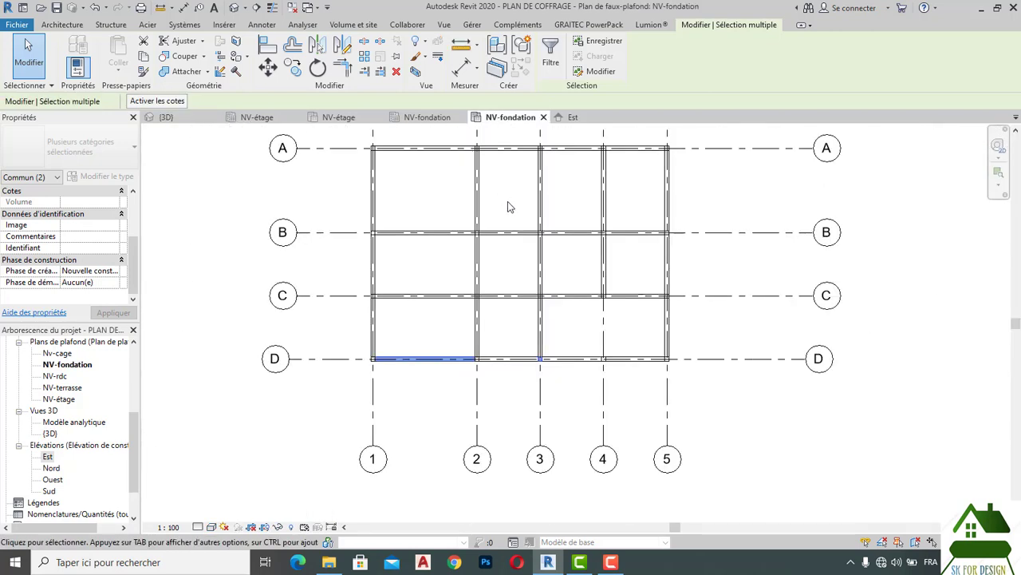
{"action": "left_click", "coordinate": [767, 408]}
{"action": "scroll", "coordinate": [536, 411], "scroll_direction": "down", "scroll_amount": 2}
{"action": "scroll", "coordinate": [533, 254], "scroll_direction": "up", "scroll_amount": 2}
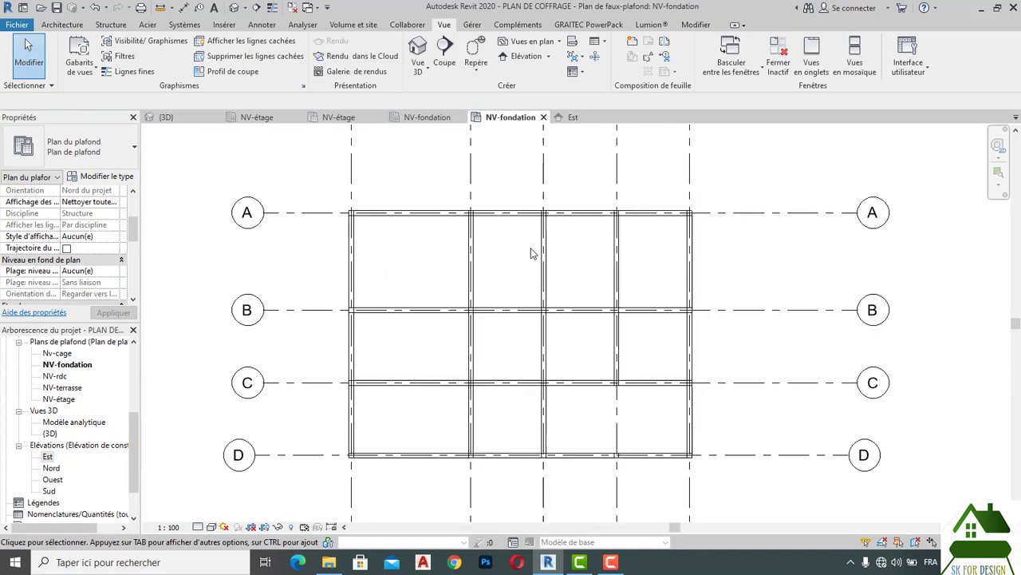
{"action": "scroll", "coordinate": [505, 214], "scroll_direction": "down", "scroll_amount": 1}
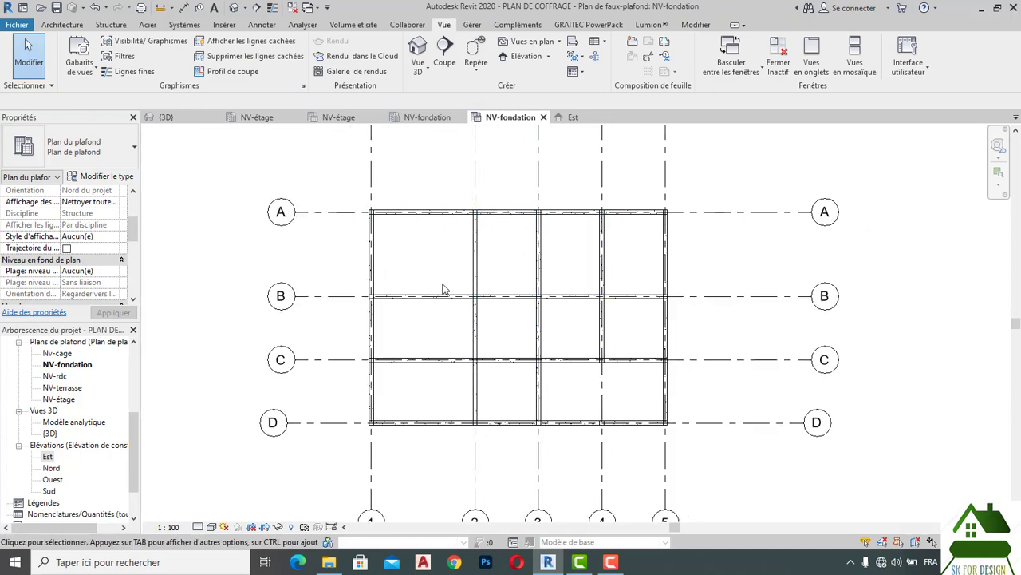
{"action": "scroll", "coordinate": [444, 290], "scroll_direction": "down", "scroll_amount": 2}
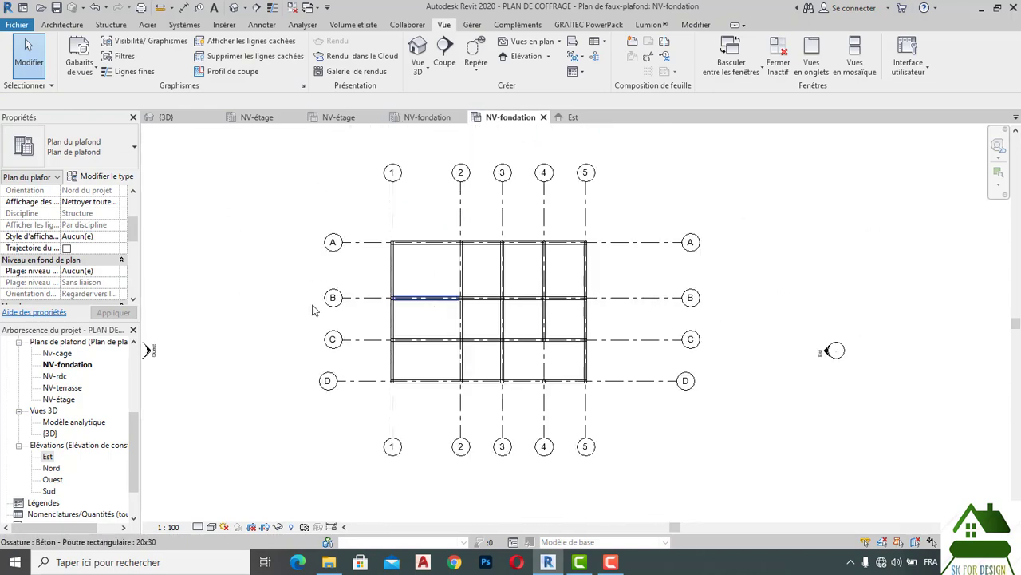
- Rename the NV-fondation ceiling plan as Plan de longrines without renaming the corresponding level and views
{"action": "right_click", "coordinate": [64, 365]}
{"action": "left_click", "coordinate": [106, 256]}
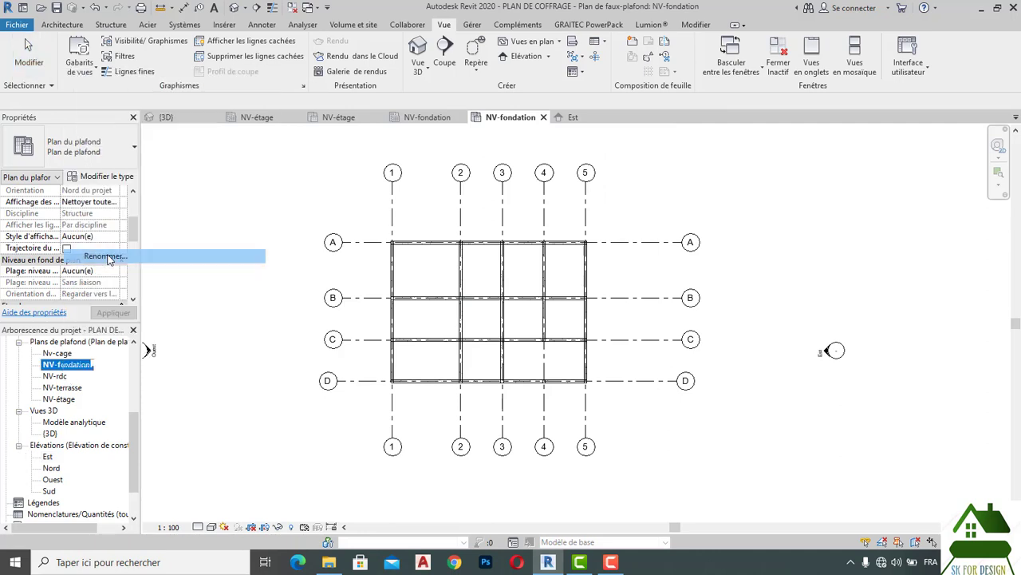
{"action": "type", "text": "P"}
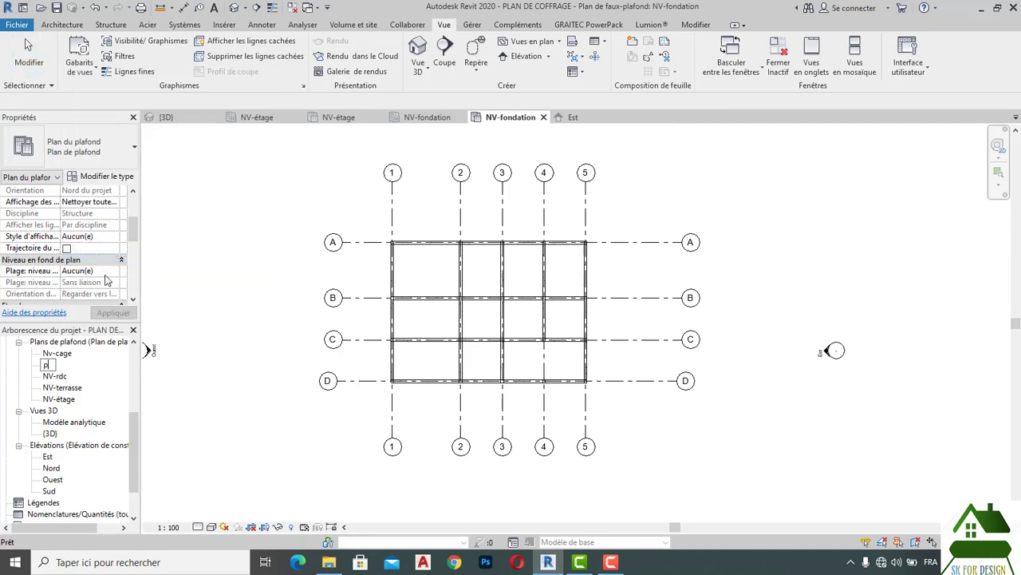
{"action": "type", "text": "Plan de longrines"}
{"action": "key", "text": "Return"}
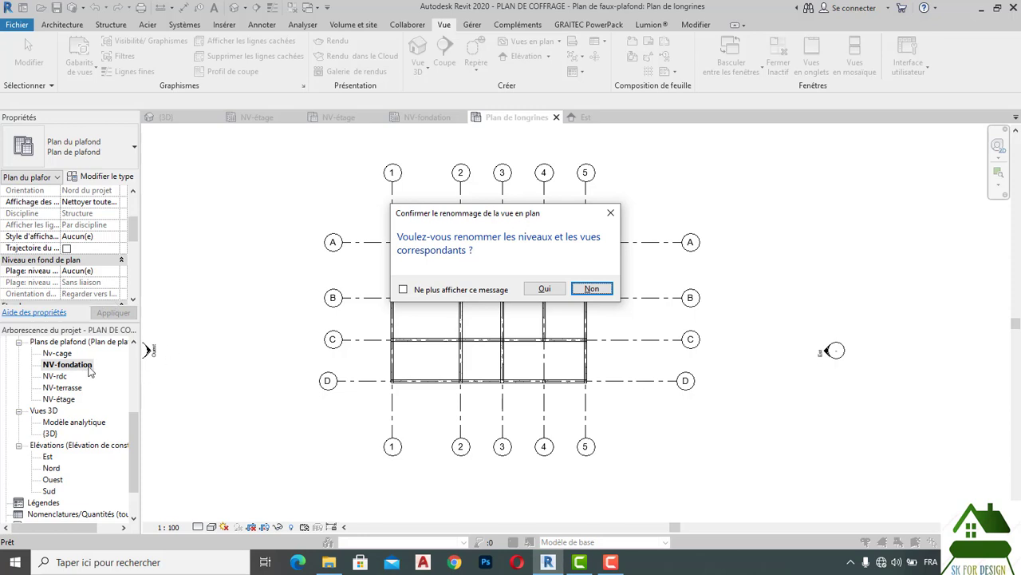
{"action": "left_click", "coordinate": [589, 288]}
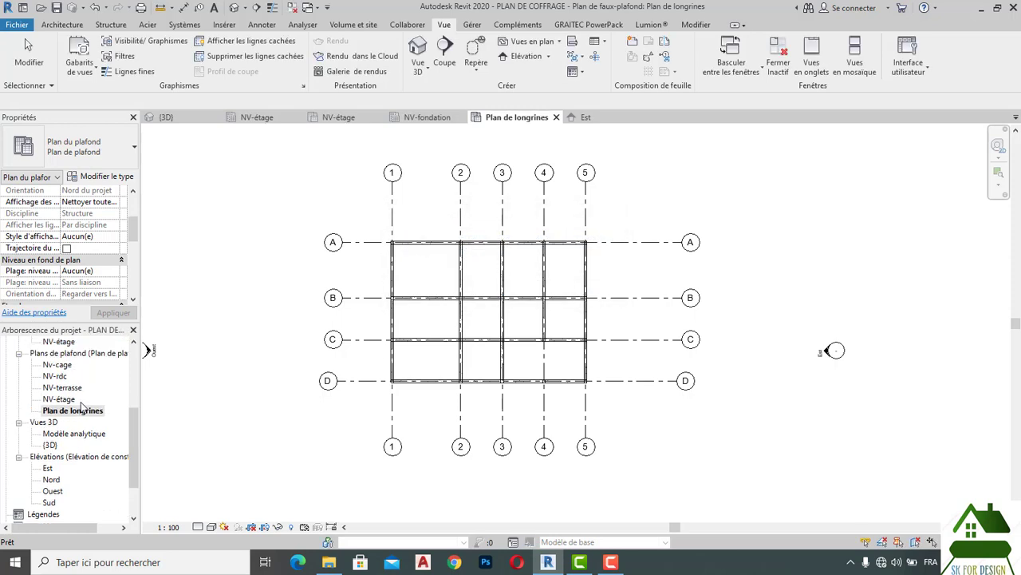
- Look through the structural and ceiling plans in the project, and open the NV-rdc ceiling plan
{"action": "scroll", "coordinate": [76, 403], "scroll_direction": "up", "scroll_amount": 3}
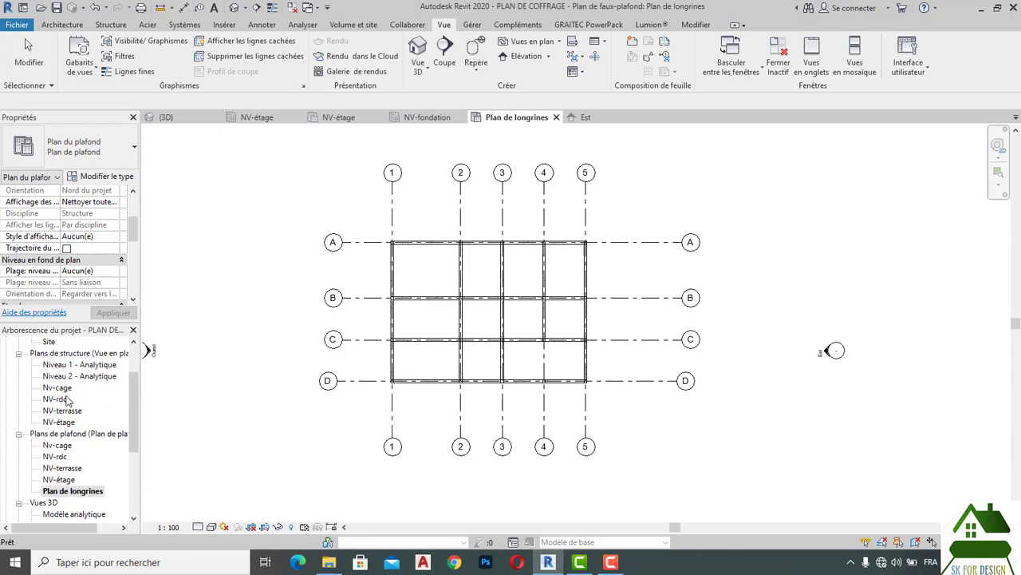
{"action": "scroll", "coordinate": [68, 394], "scroll_direction": "up", "scroll_amount": 2}
{"action": "scroll", "coordinate": [69, 364], "scroll_direction": "up", "scroll_amount": 1}
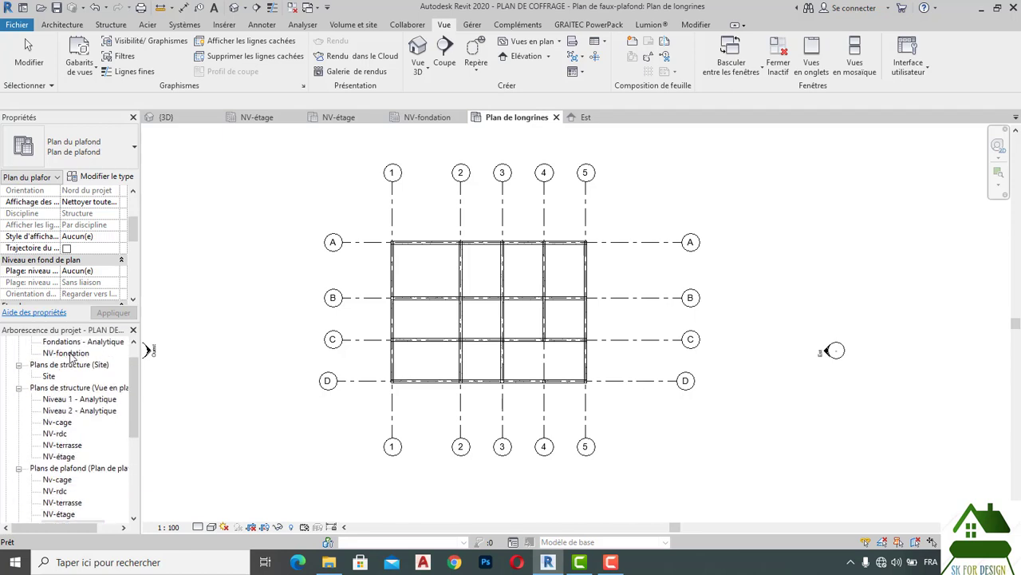
{"action": "scroll", "coordinate": [68, 362], "scroll_direction": "down", "scroll_amount": 3}
{"action": "scroll", "coordinate": [68, 364], "scroll_direction": "down", "scroll_amount": 2}
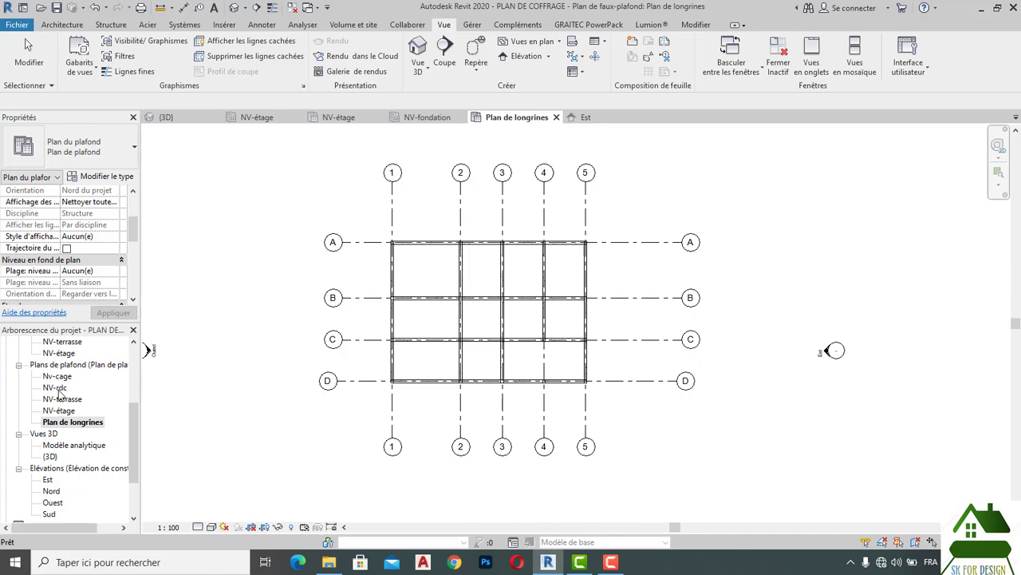
{"action": "left_click", "coordinate": [56, 387]}
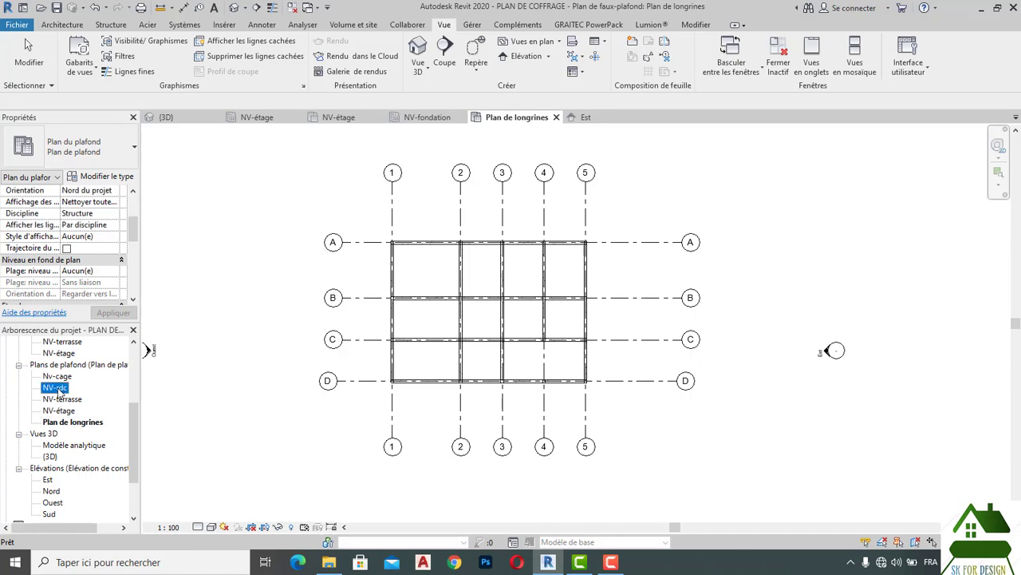
{"action": "scroll", "coordinate": [58, 390], "scroll_direction": "up", "scroll_amount": 1}
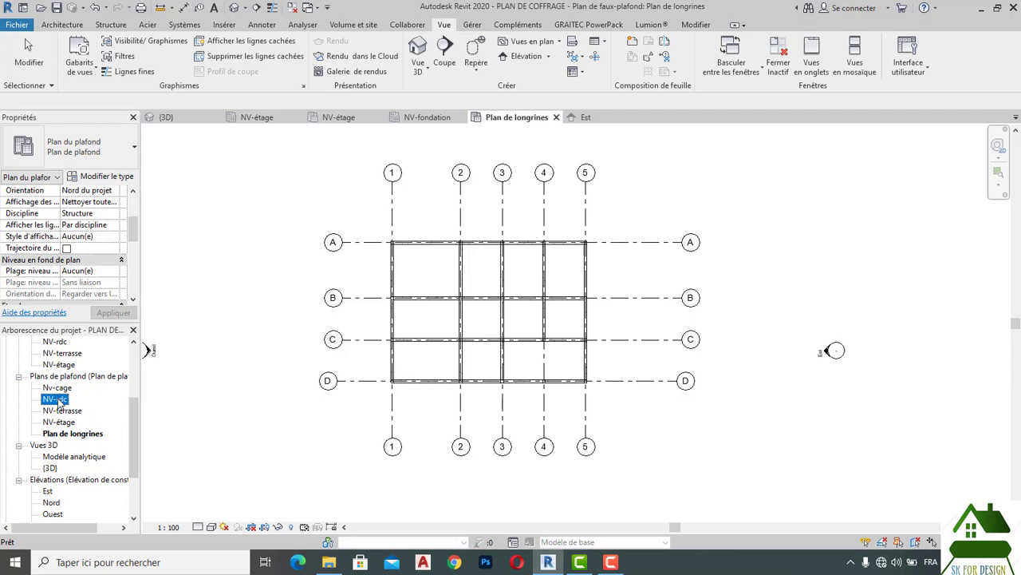
{"action": "double_click", "coordinate": [56, 399]}
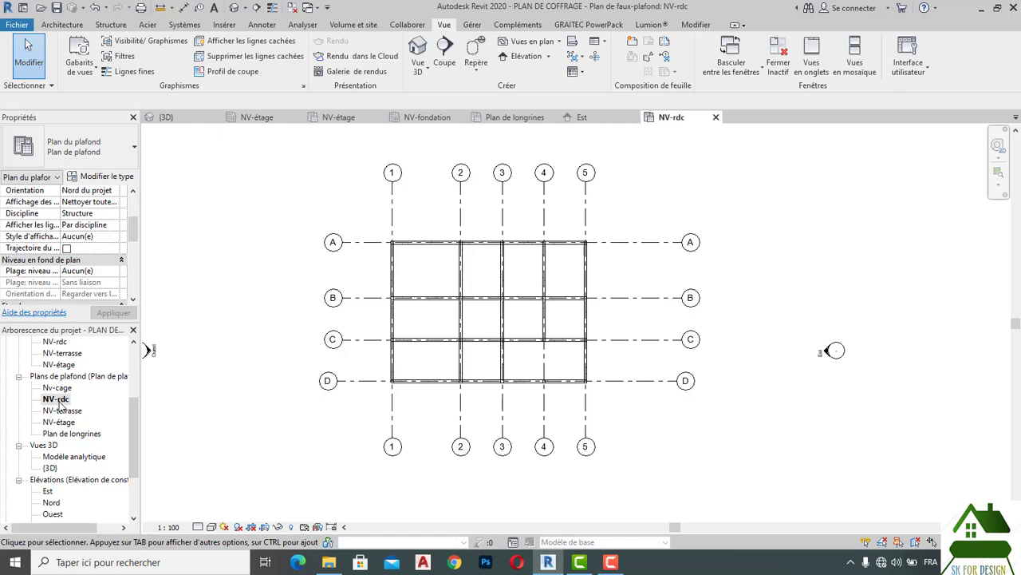
- View the NV-terrasse and Nv-cage ceiling plans, and return to the NV-rdc ceiling plan
{"action": "scroll", "coordinate": [57, 406], "scroll_direction": "up", "scroll_amount": 1}
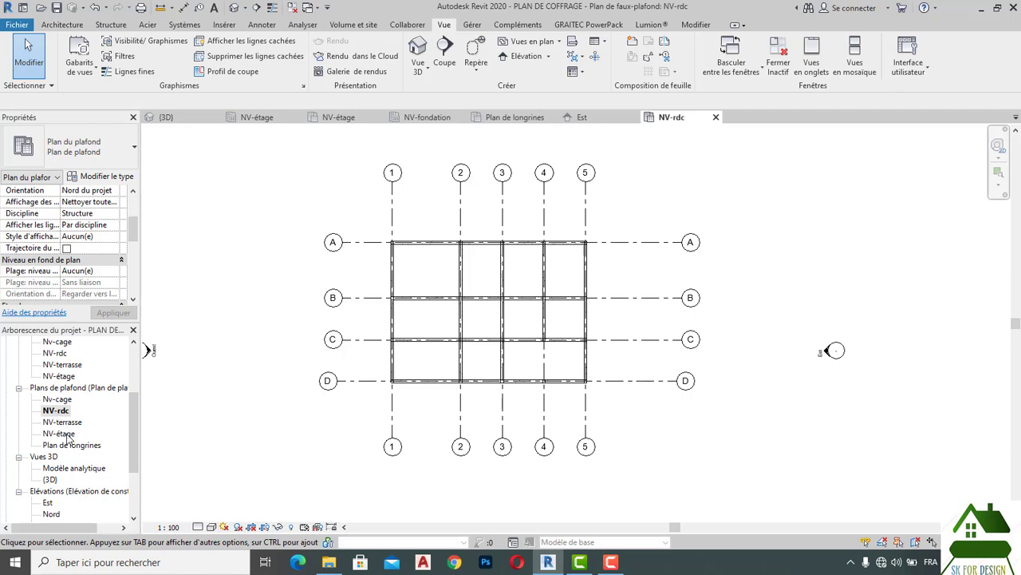
{"action": "left_click", "coordinate": [63, 423]}
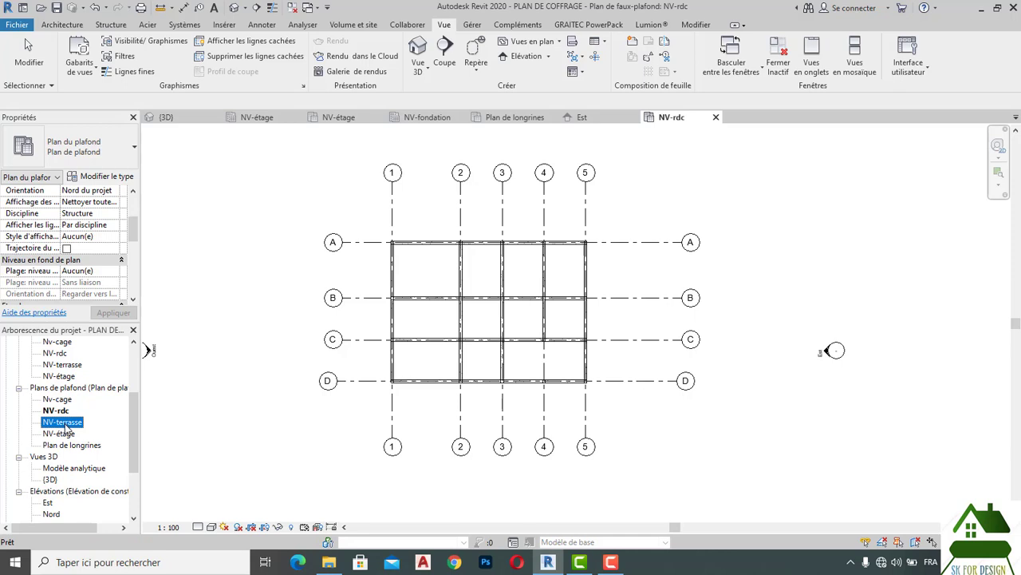
{"action": "double_click", "coordinate": [71, 423]}
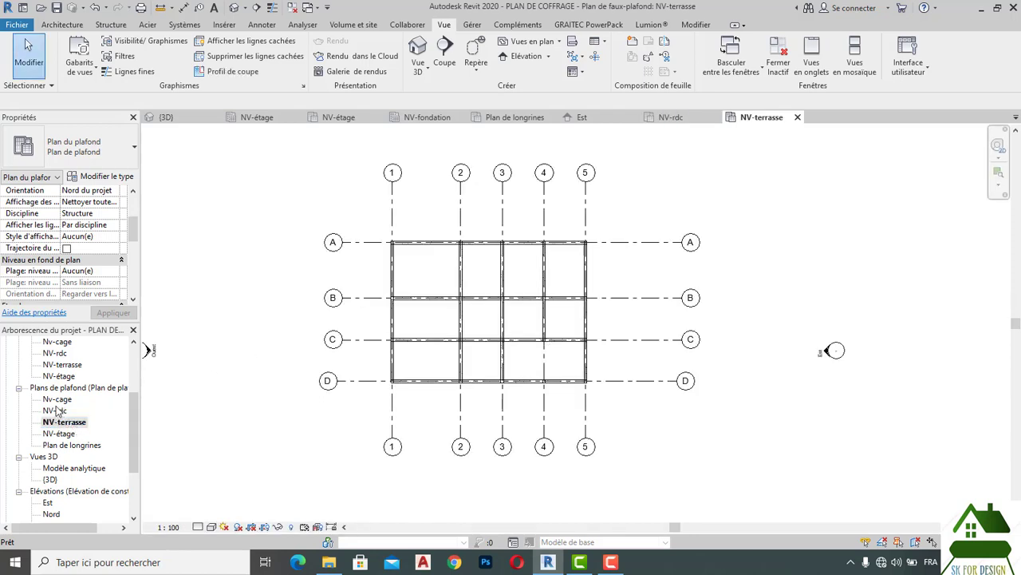
{"action": "double_click", "coordinate": [58, 399]}
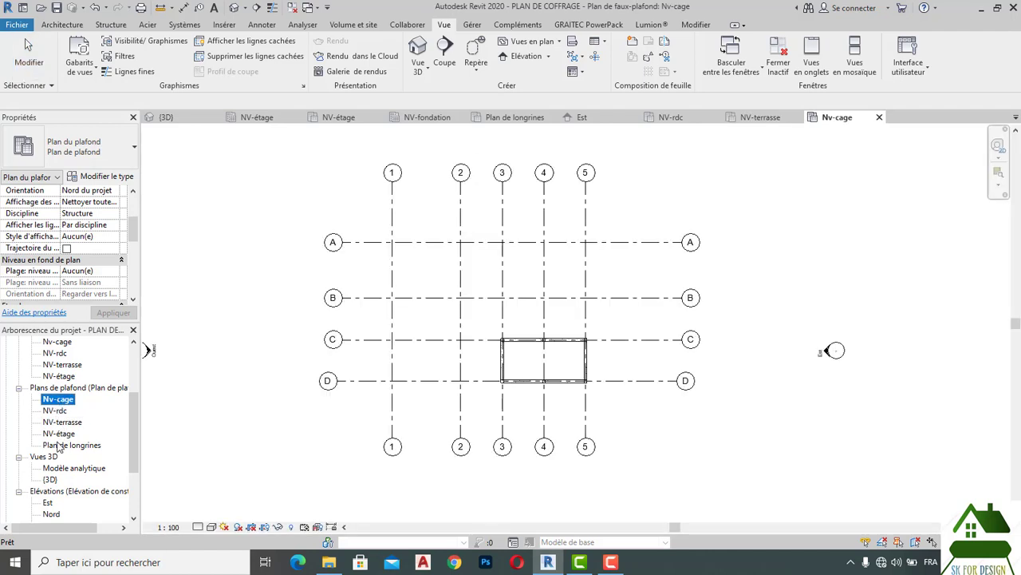
{"action": "double_click", "coordinate": [56, 411]}
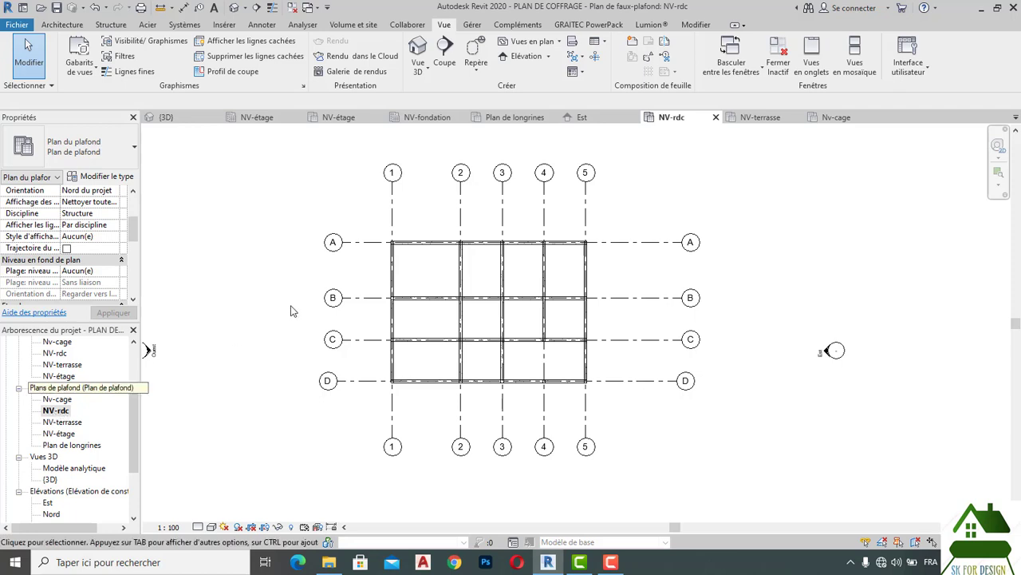
- Create a view template named rdc 1/100 from the current NV-rdc ceiling plan
{"action": "left_click", "coordinate": [86, 64]}
{"action": "left_click", "coordinate": [148, 119]}
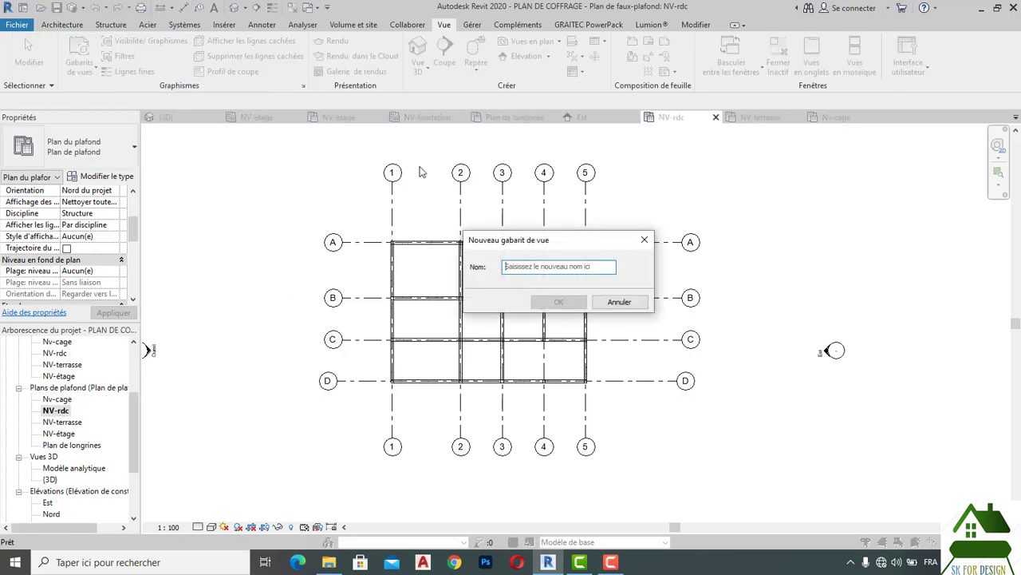
{"action": "left_click", "coordinate": [542, 265]}
{"action": "type", "text": "rdc 1/100"}
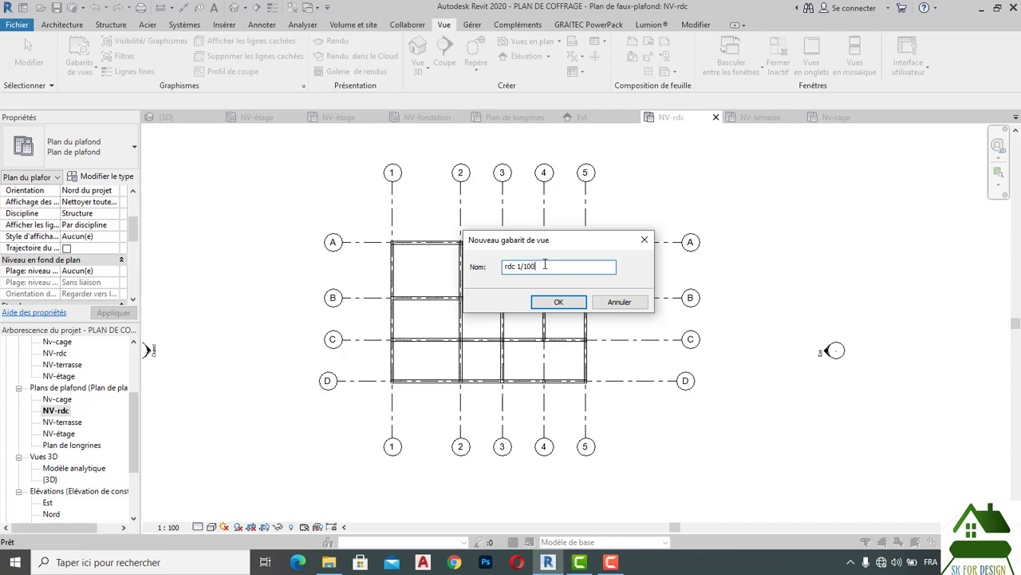
{"action": "left_click", "coordinate": [558, 302]}
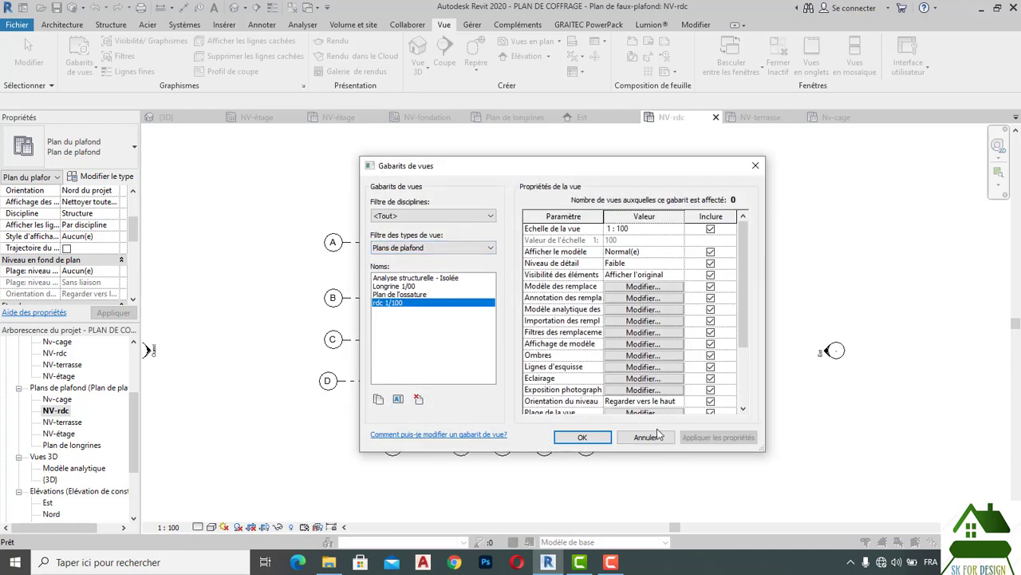
- Set the rdc 1/100 template's view range to a cut plane offset of 2 and a top offset of 3.50, and save the template
{"action": "scroll", "coordinate": [693, 397], "scroll_direction": "down", "scroll_amount": 1}
{"action": "left_click", "coordinate": [677, 380]}
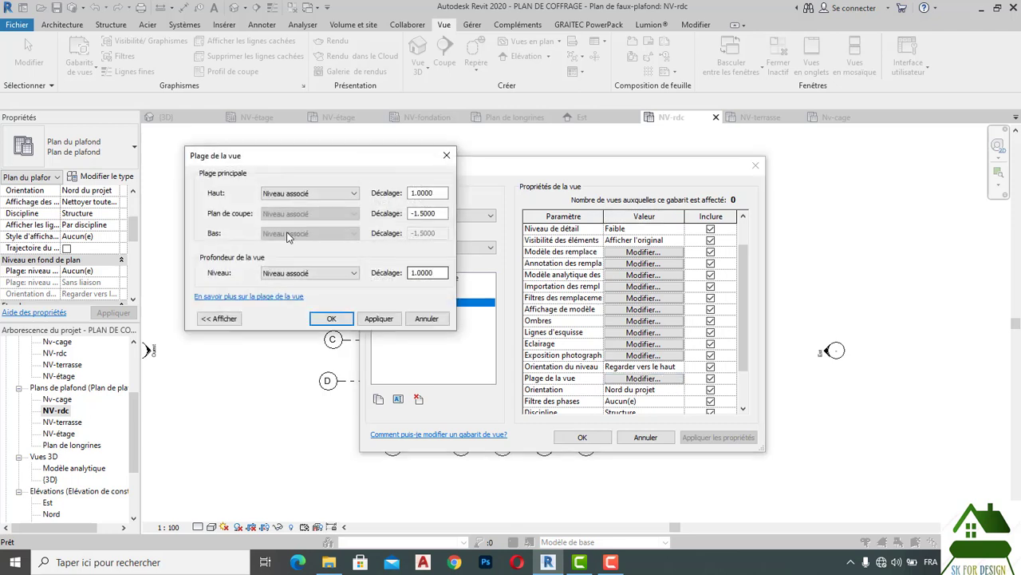
{"action": "left_click", "coordinate": [443, 214]}
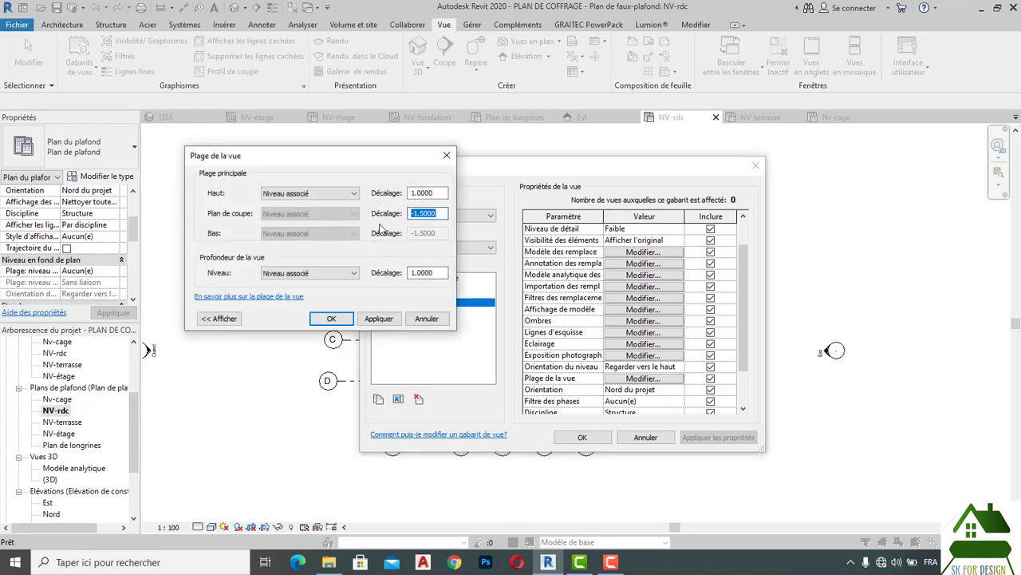
{"action": "type", "text": "2"}
{"action": "key", "text": "shift+Tab"}
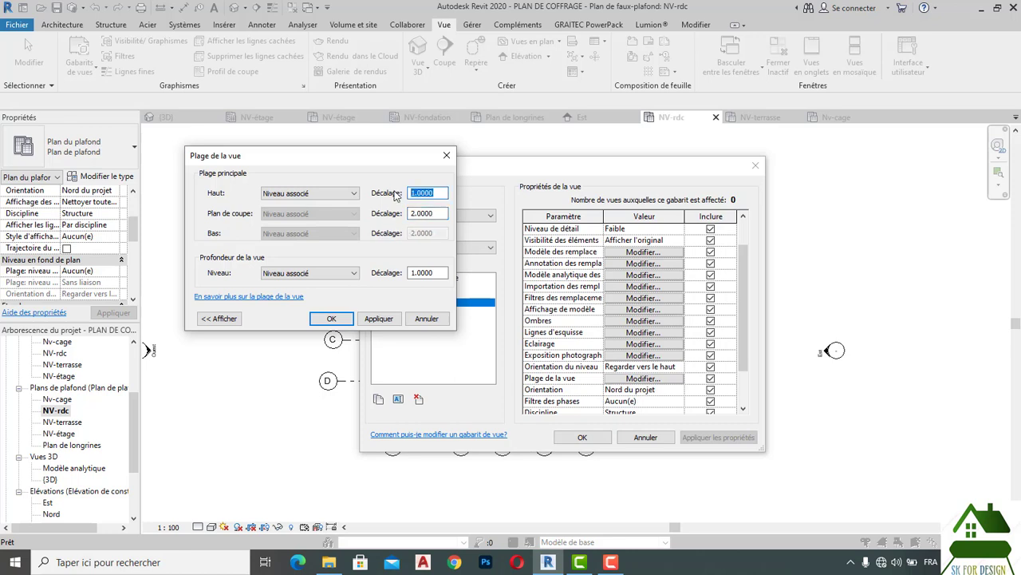
{"action": "type", "text": "3.50"}
{"action": "left_click", "coordinate": [438, 214]}
{"action": "left_click", "coordinate": [378, 318]}
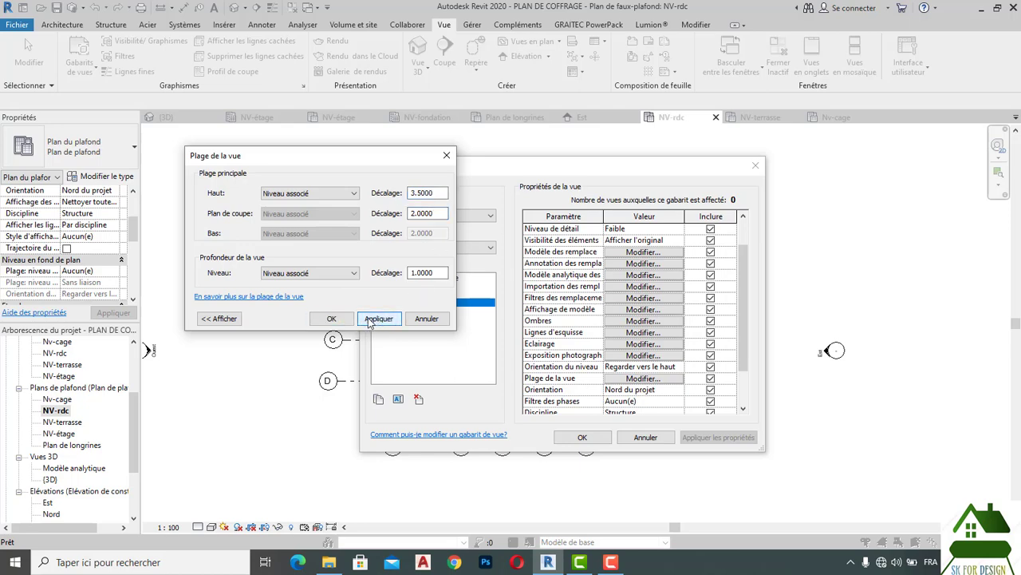
{"action": "left_click", "coordinate": [332, 319]}
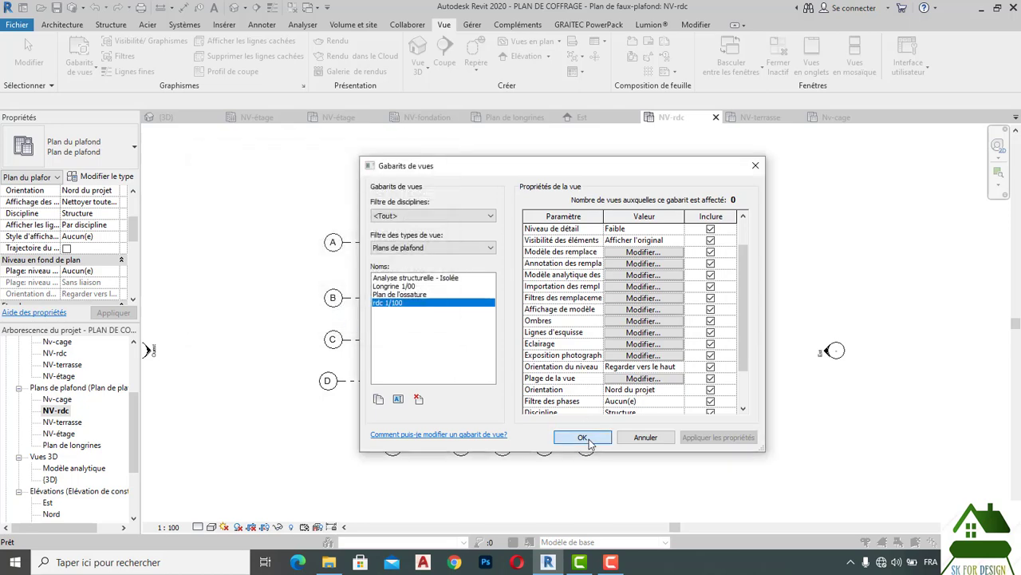
{"action": "left_click", "coordinate": [582, 438]}
- Assign the rdc 1/100 view template to the NV-rdc ceiling plan
{"action": "scroll", "coordinate": [105, 262], "scroll_direction": "down", "scroll_amount": 5}
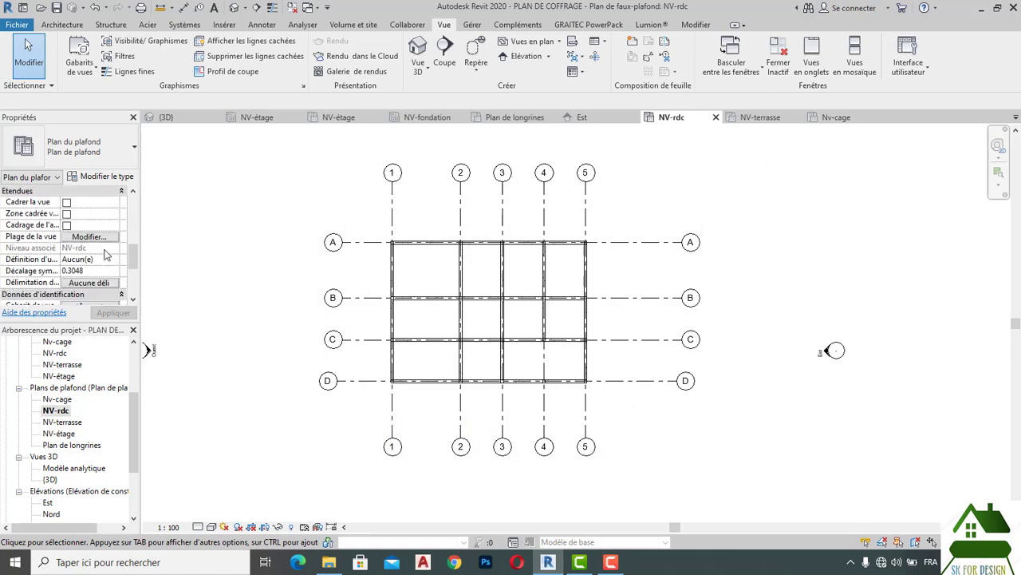
{"action": "left_click", "coordinate": [105, 238]}
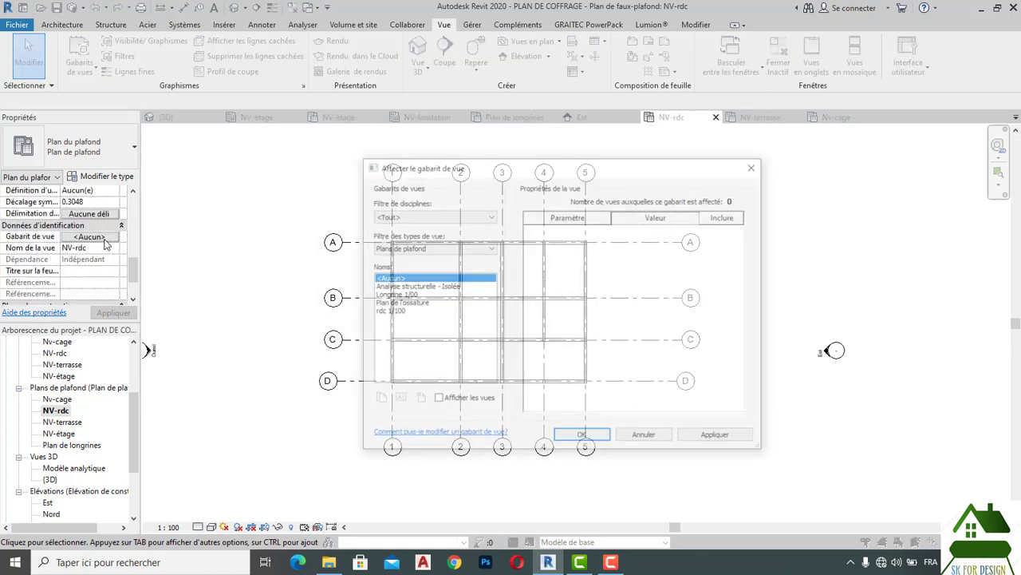
{"action": "left_click", "coordinate": [399, 303]}
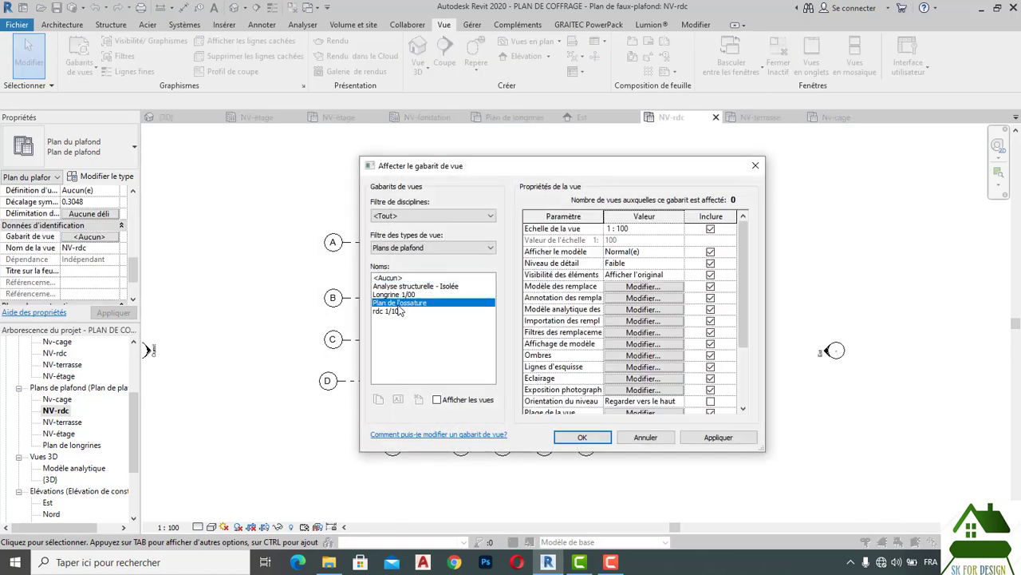
{"action": "left_click", "coordinate": [395, 311]}
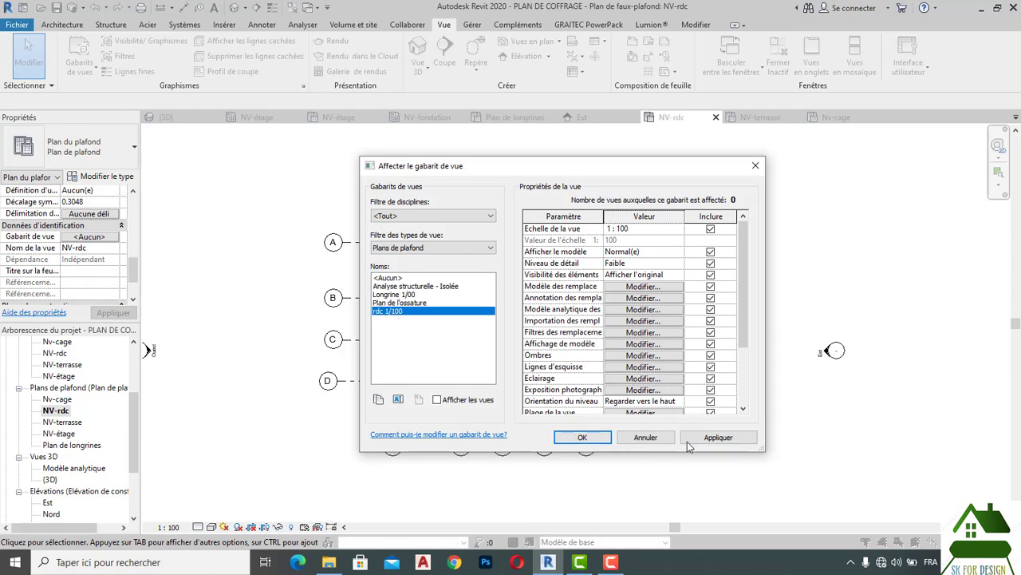
{"action": "left_click", "coordinate": [711, 437]}
{"action": "left_click", "coordinate": [584, 438]}
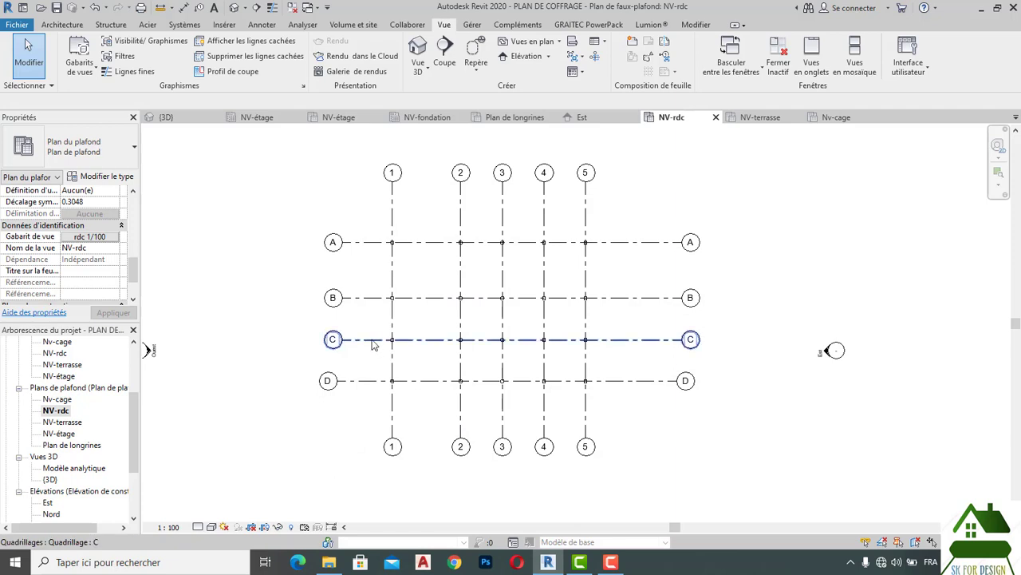
- Select the column at grid intersection C-1, inspect it in the 3D view and the Est elevation, and return to the NV-rdc ceiling plan
{"action": "scroll", "coordinate": [391, 349], "scroll_direction": "up", "scroll_amount": 2}
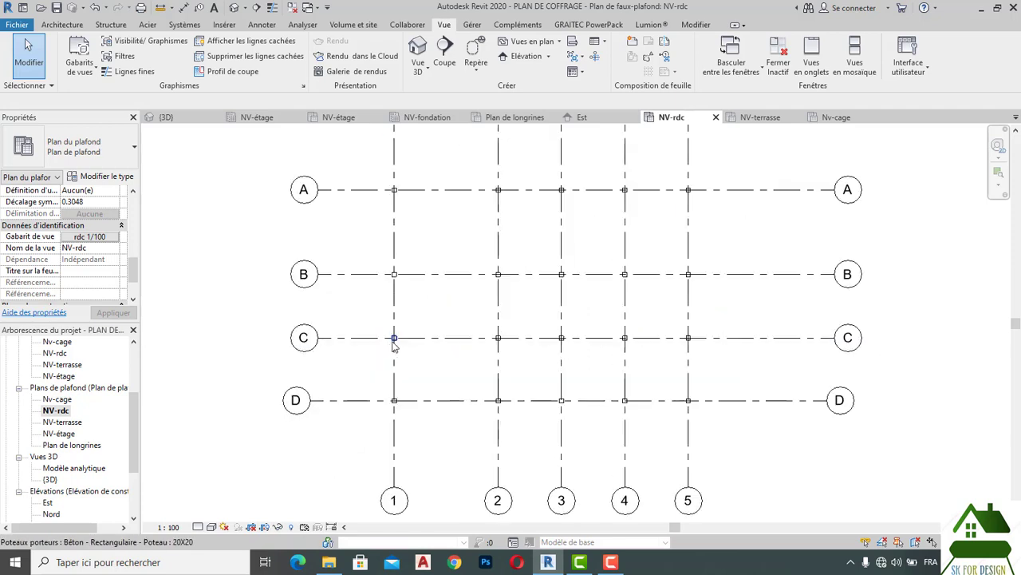
{"action": "left_click", "coordinate": [393, 339]}
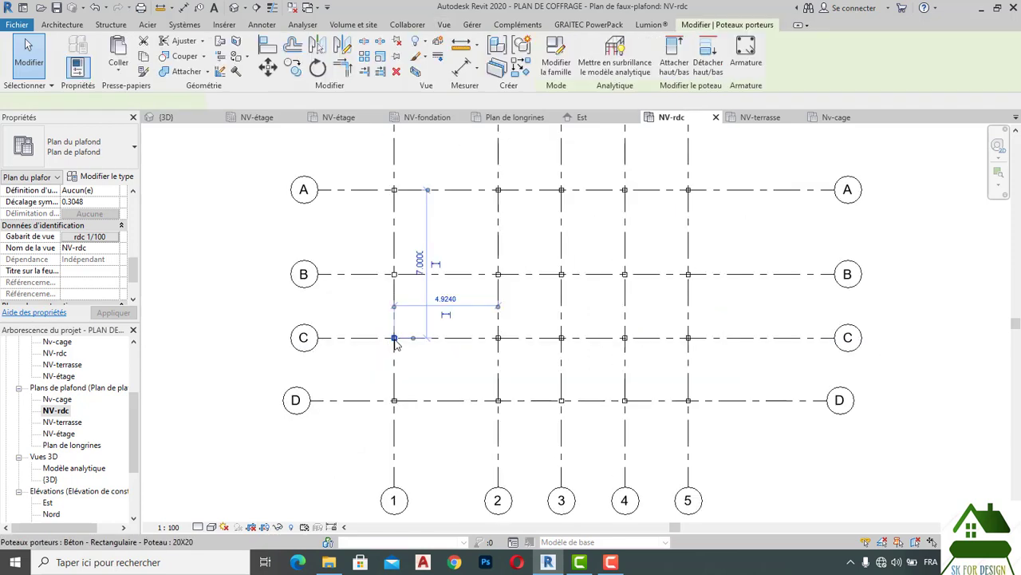
{"action": "left_click", "coordinate": [177, 119]}
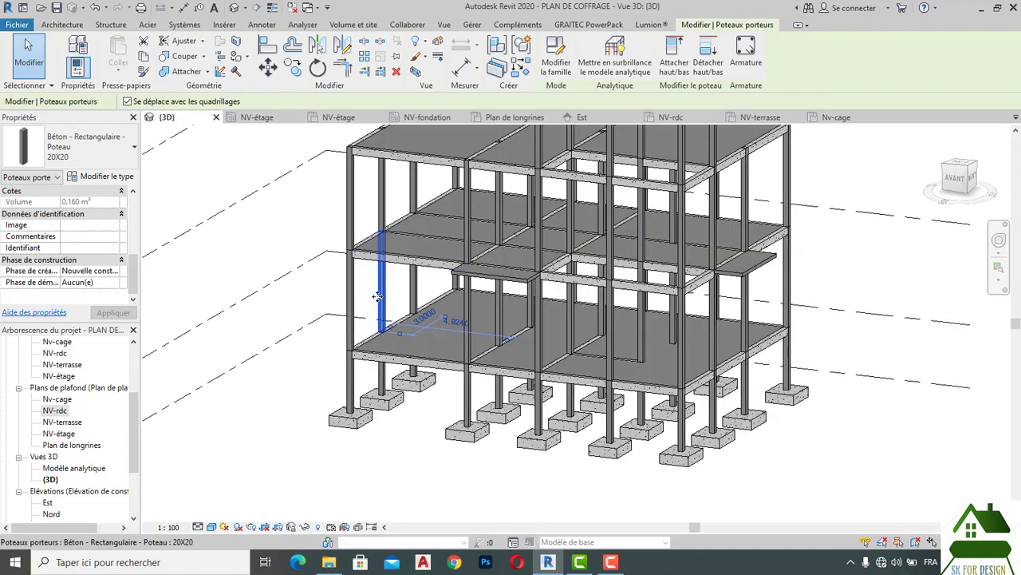
{"action": "scroll", "coordinate": [394, 287], "scroll_direction": "down", "scroll_amount": 1}
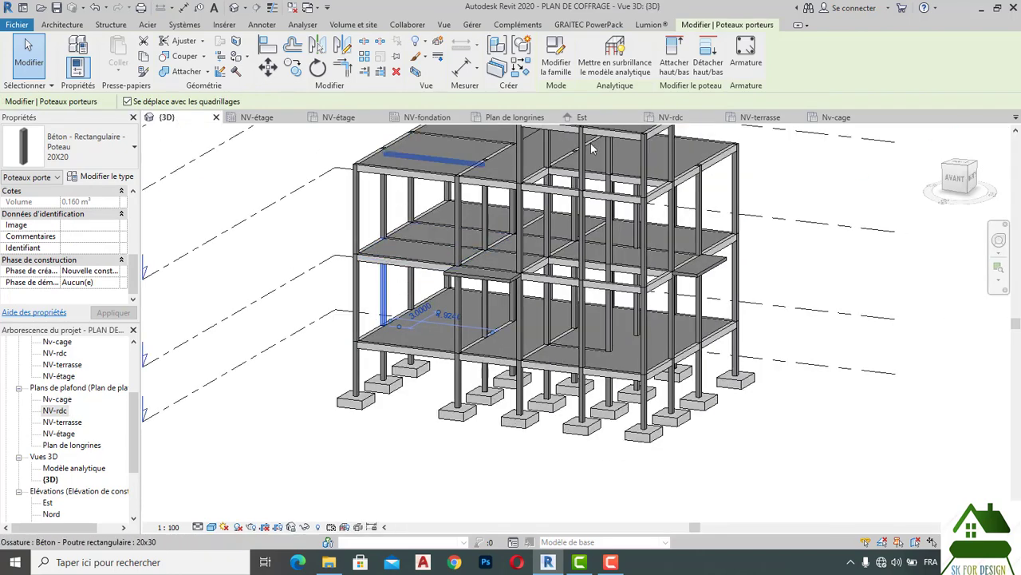
{"action": "left_click", "coordinate": [608, 119]}
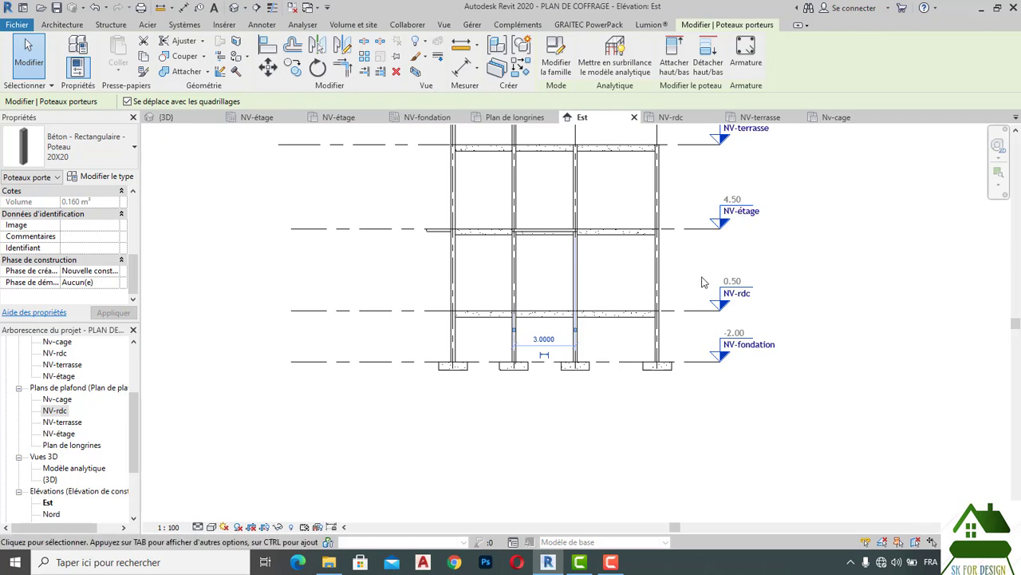
{"action": "scroll", "coordinate": [702, 280], "scroll_direction": "down", "scroll_amount": 1}
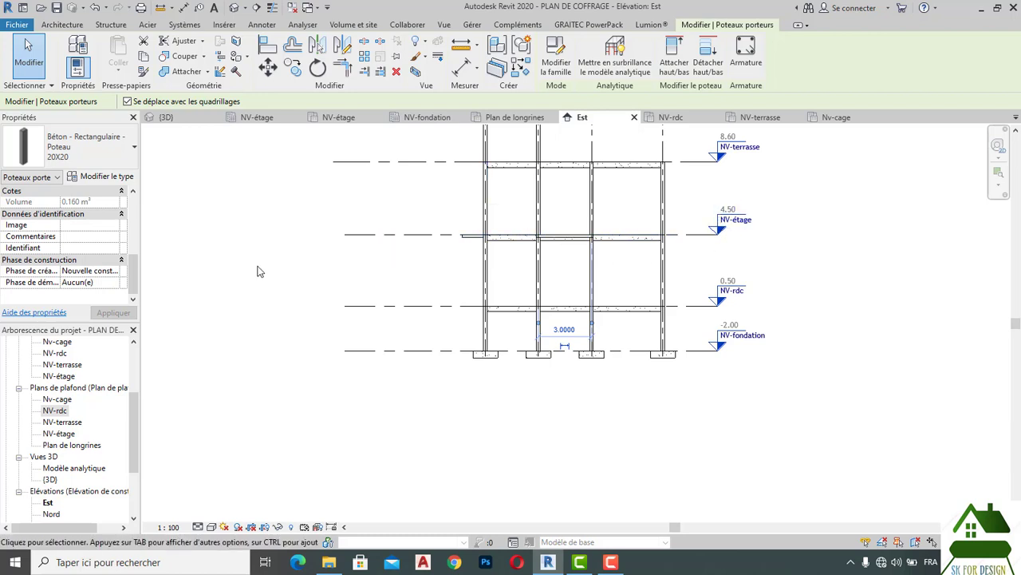
{"action": "scroll", "coordinate": [255, 267], "scroll_direction": "down", "scroll_amount": 1}
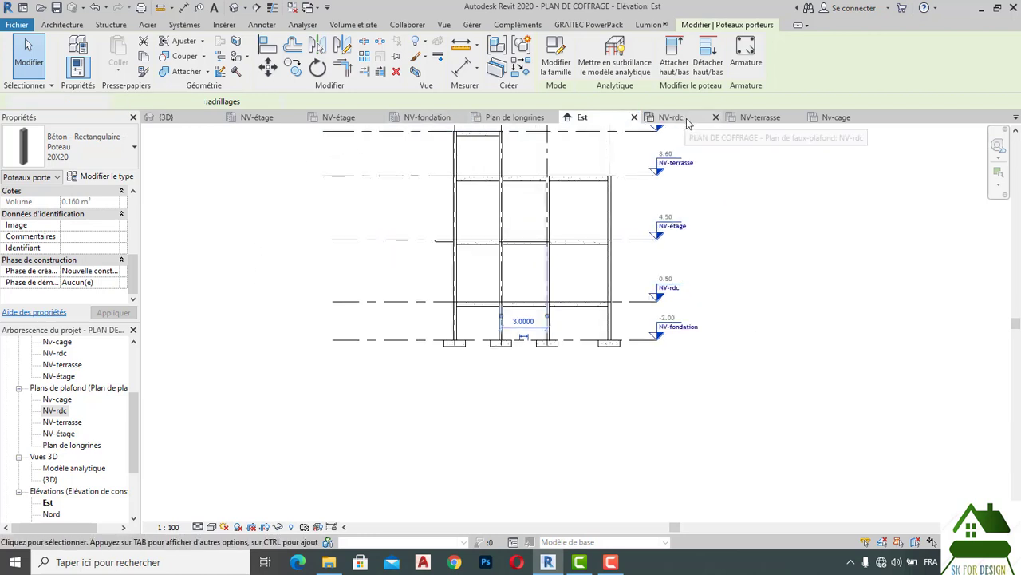
{"action": "left_click", "coordinate": [677, 118]}
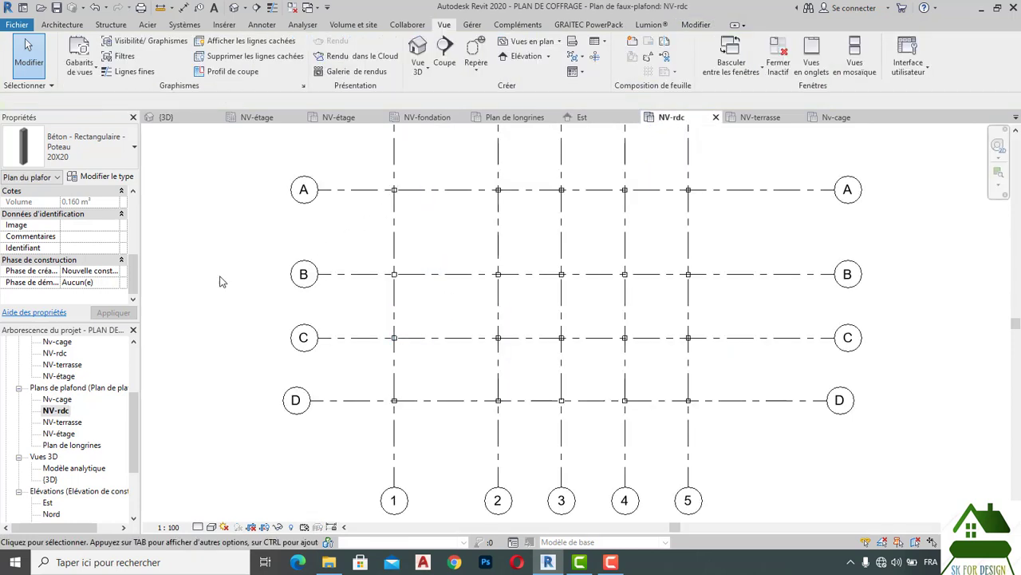
- Rename the NV-rdc ceiling plan as Plancher haut rdc without renaming the corresponding level and views
{"action": "right_click", "coordinate": [64, 410]}
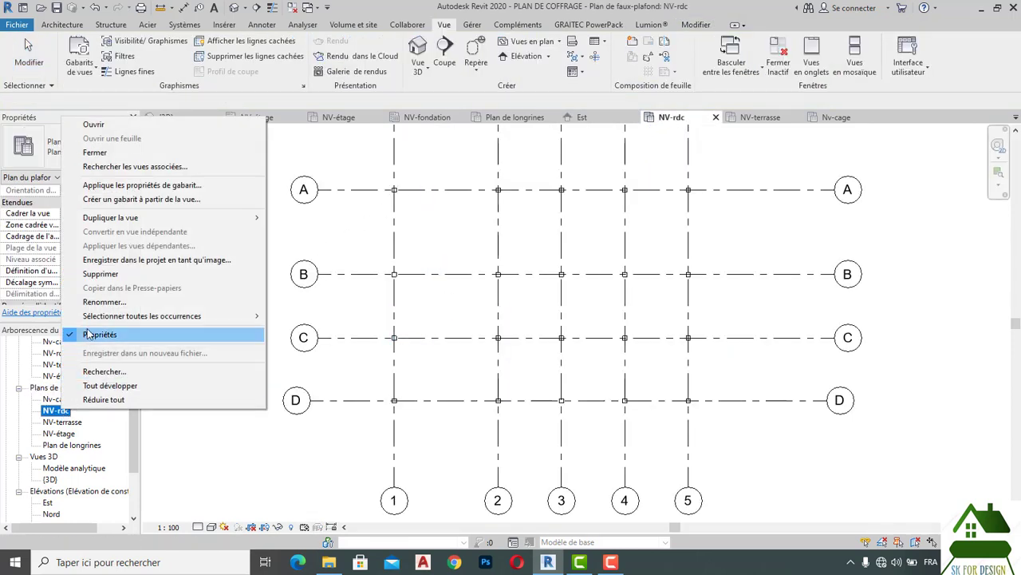
{"action": "left_click", "coordinate": [102, 302]}
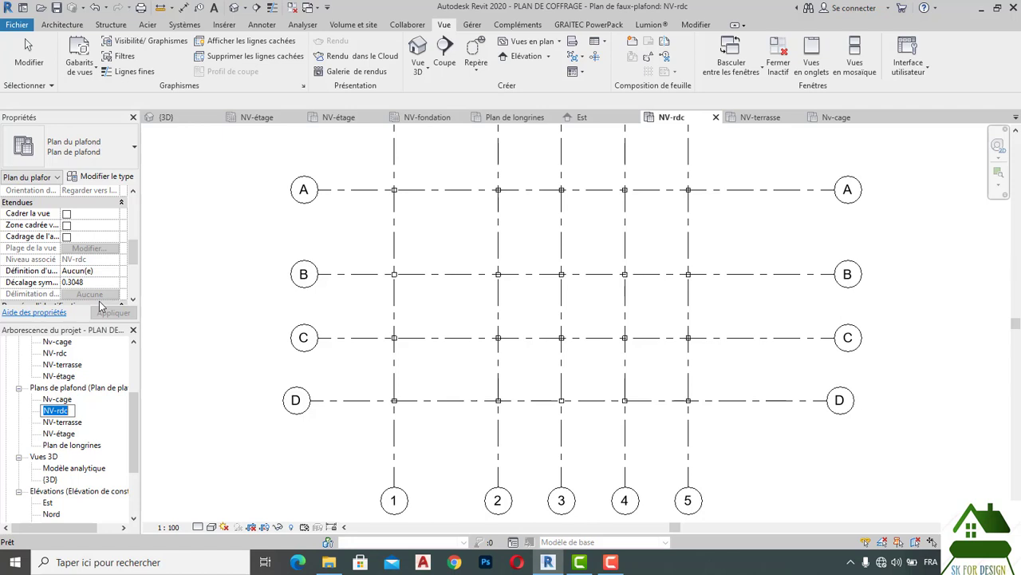
{"action": "type", "text": "Plancher haut"}
{"action": "key", "text": "Return"}
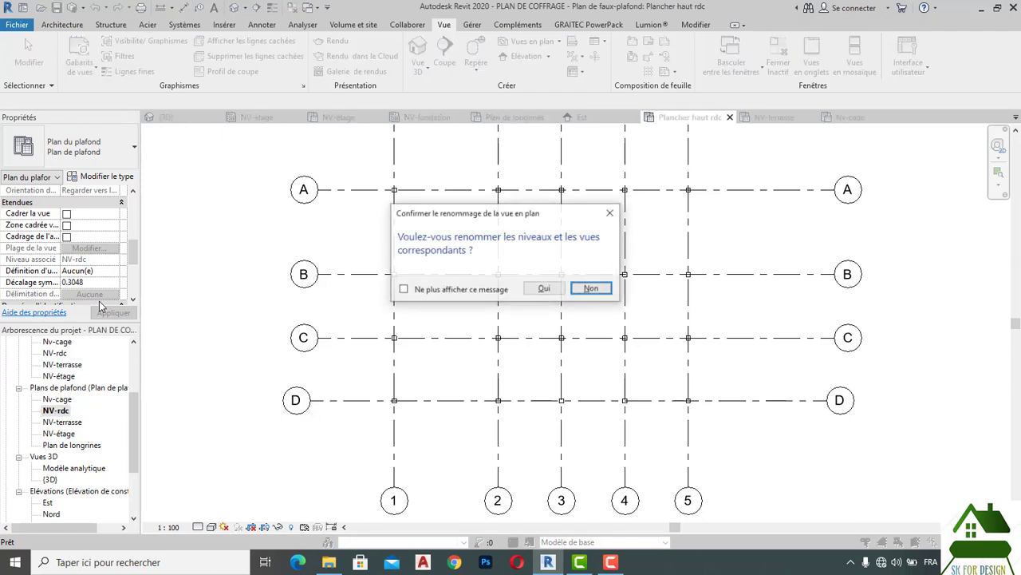
{"action": "left_click", "coordinate": [589, 289]}
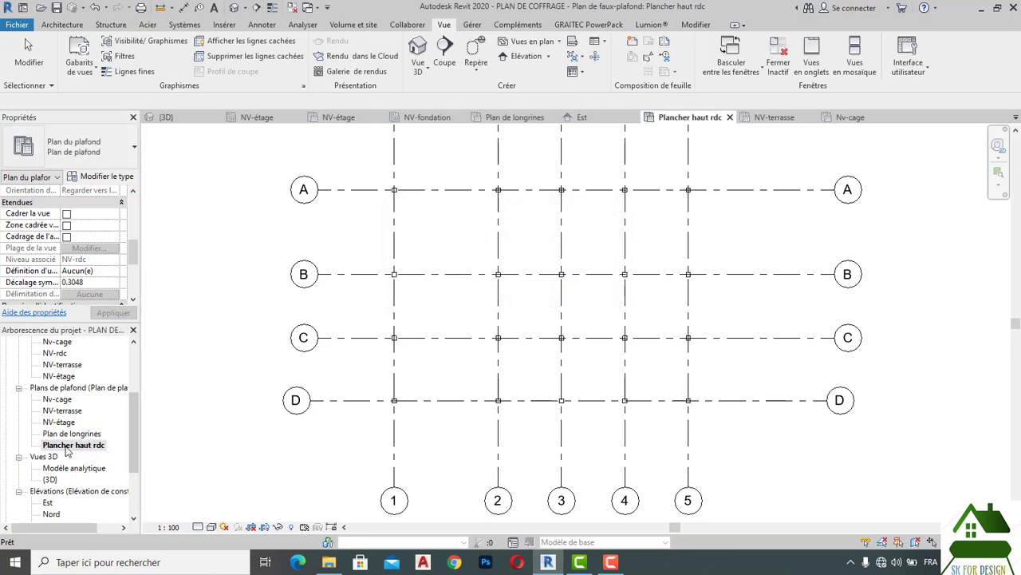
- Set the top offset in the rdc 1/100 template's view range to 5 and apply the template to Plancher haut rdc
{"action": "scroll", "coordinate": [124, 281], "scroll_direction": "down", "scroll_amount": 2}
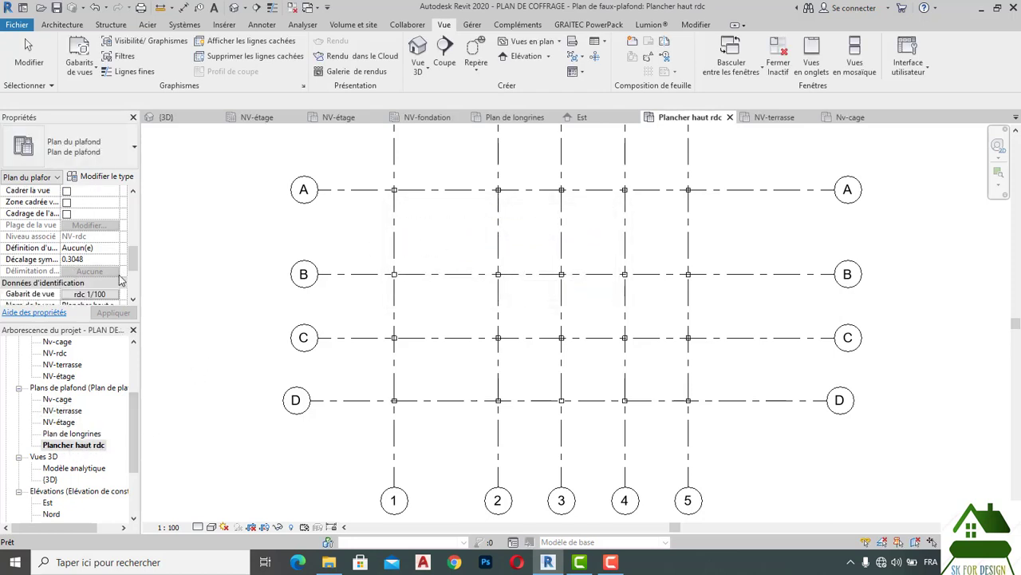
{"action": "left_click", "coordinate": [112, 294]}
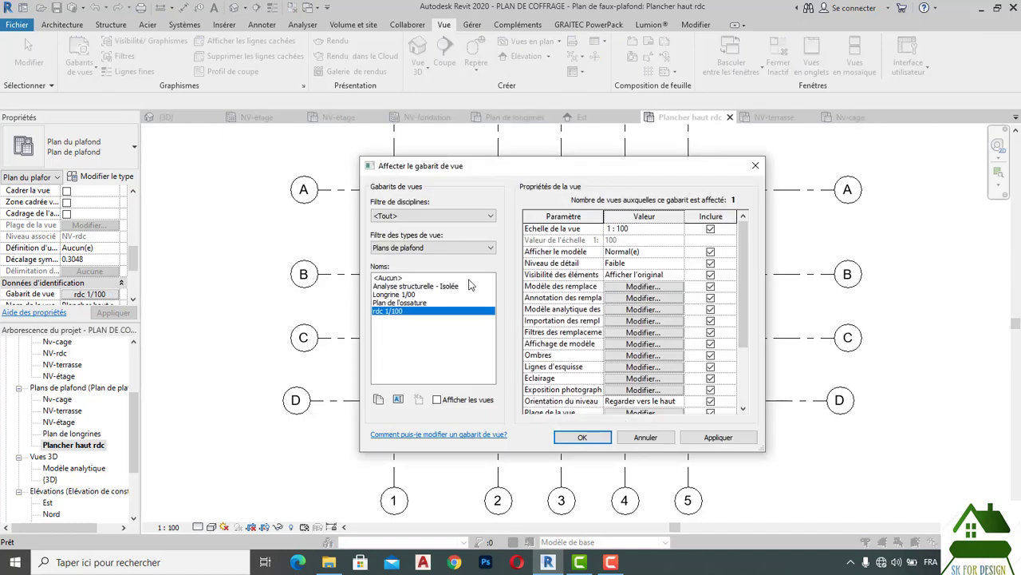
{"action": "scroll", "coordinate": [662, 383], "scroll_direction": "down", "scroll_amount": 3}
{"action": "left_click", "coordinate": [664, 378]}
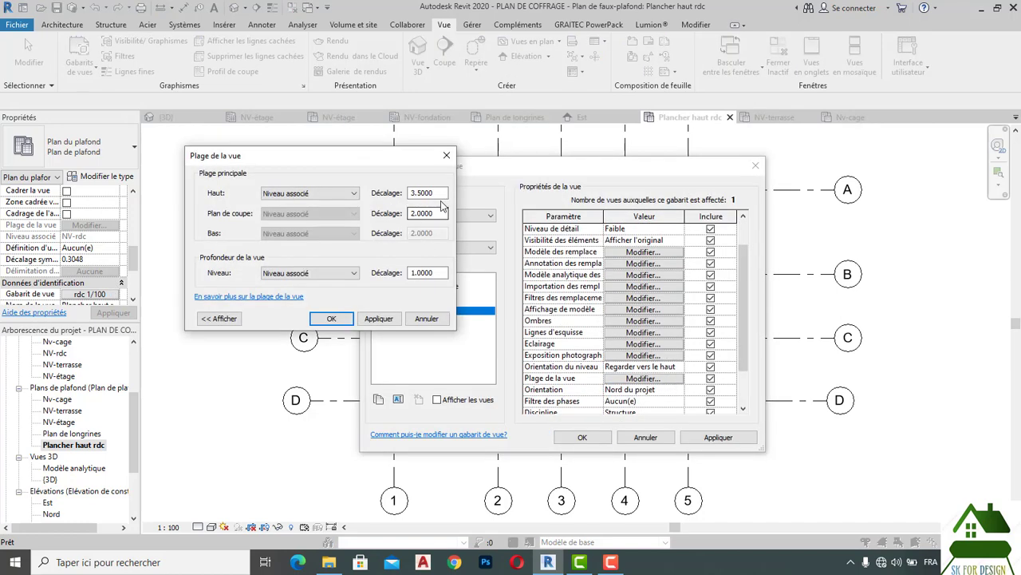
{"action": "left_click_drag", "start_coordinate": [443, 193], "coordinate": [370, 194]}
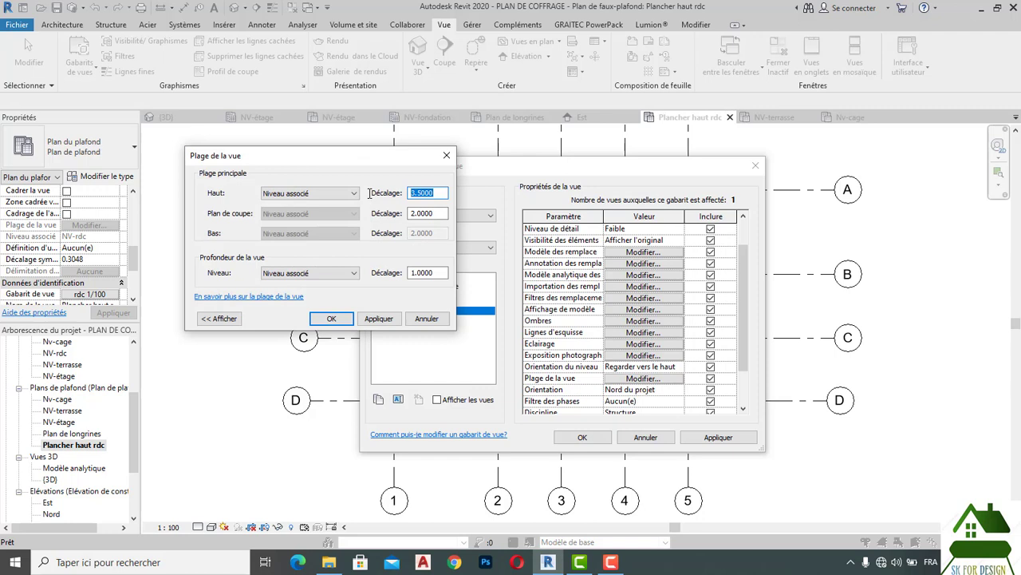
{"action": "type", "text": "5"}
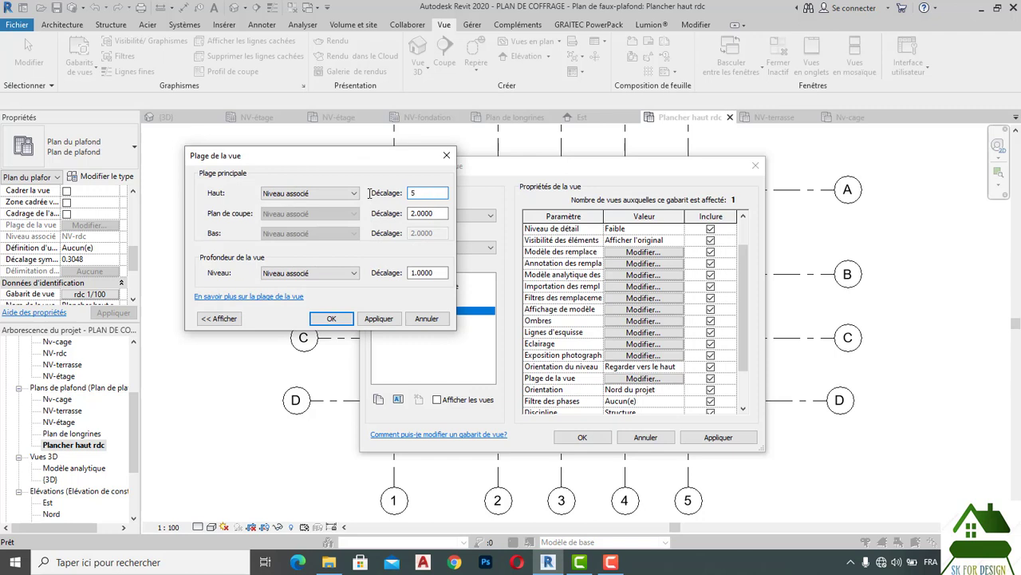
{"action": "left_click", "coordinate": [377, 320]}
{"action": "left_click", "coordinate": [332, 319]}
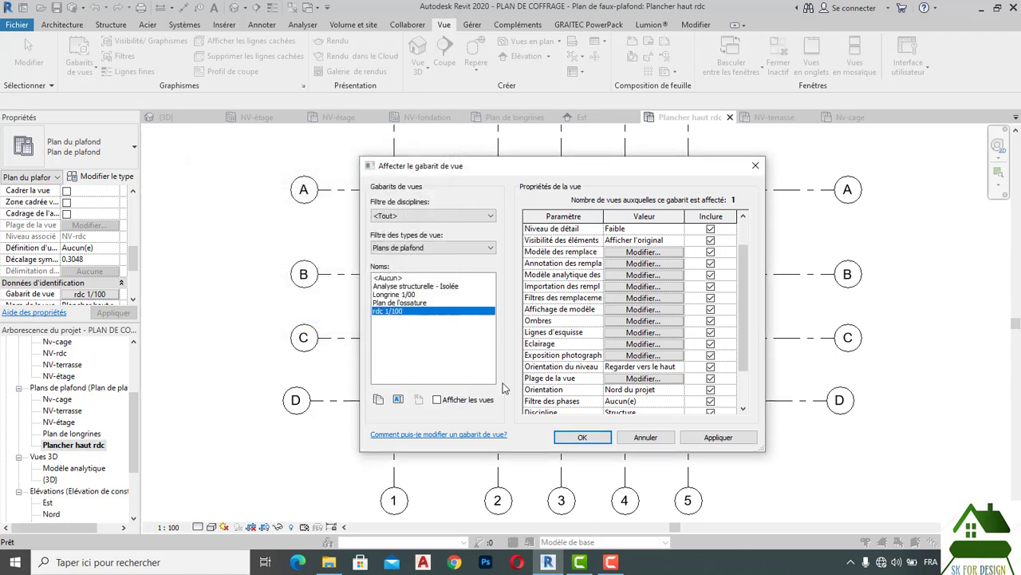
{"action": "left_click", "coordinate": [709, 440]}
{"action": "left_click", "coordinate": [646, 438]}
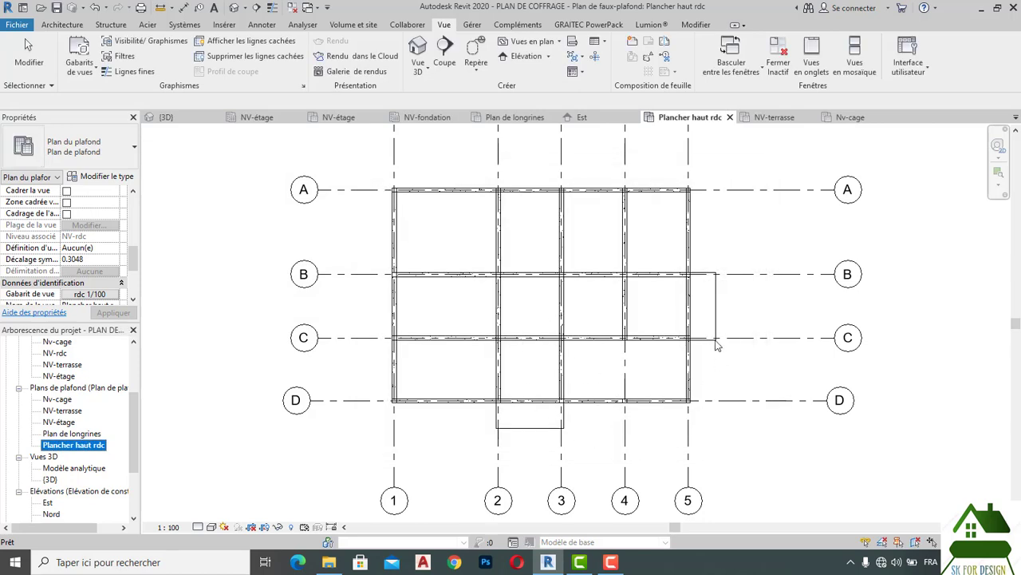
- Compare the slab overhangs in the Plancher haut rdc plan with the 3D view, and return to the plan
{"action": "left_click", "coordinate": [718, 309]}
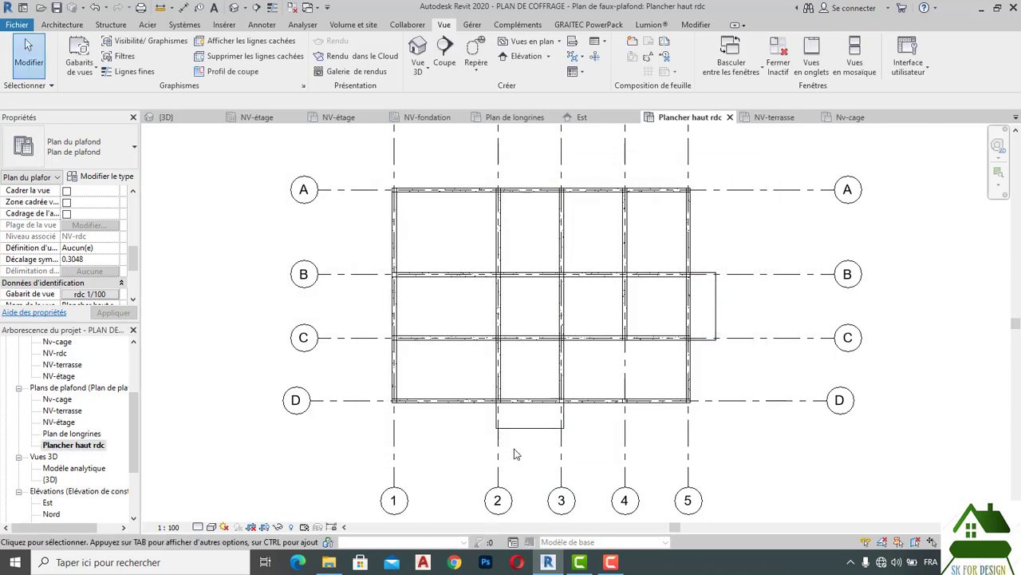
{"action": "left_click", "coordinate": [165, 118]}
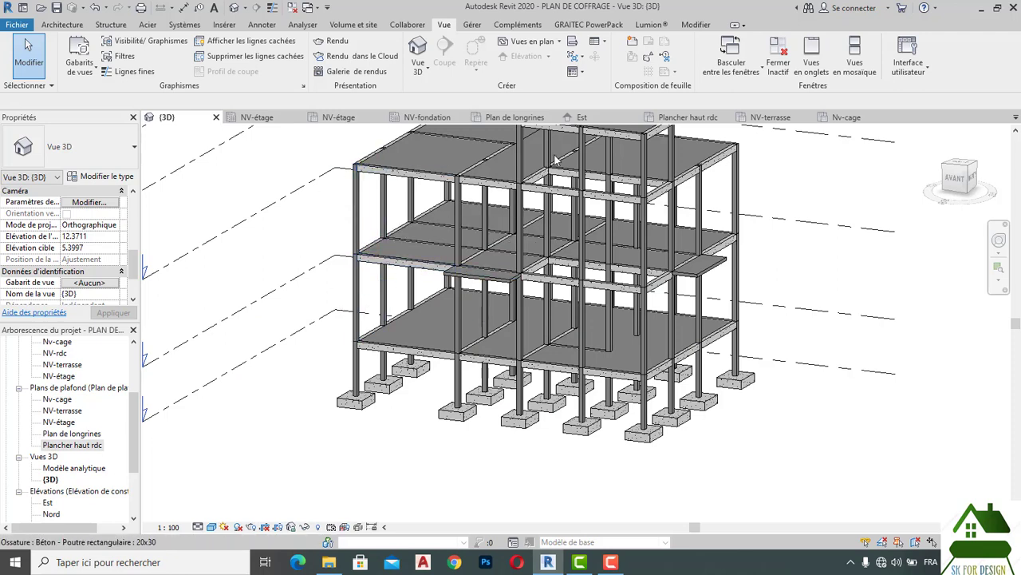
{"action": "left_click", "coordinate": [677, 119]}
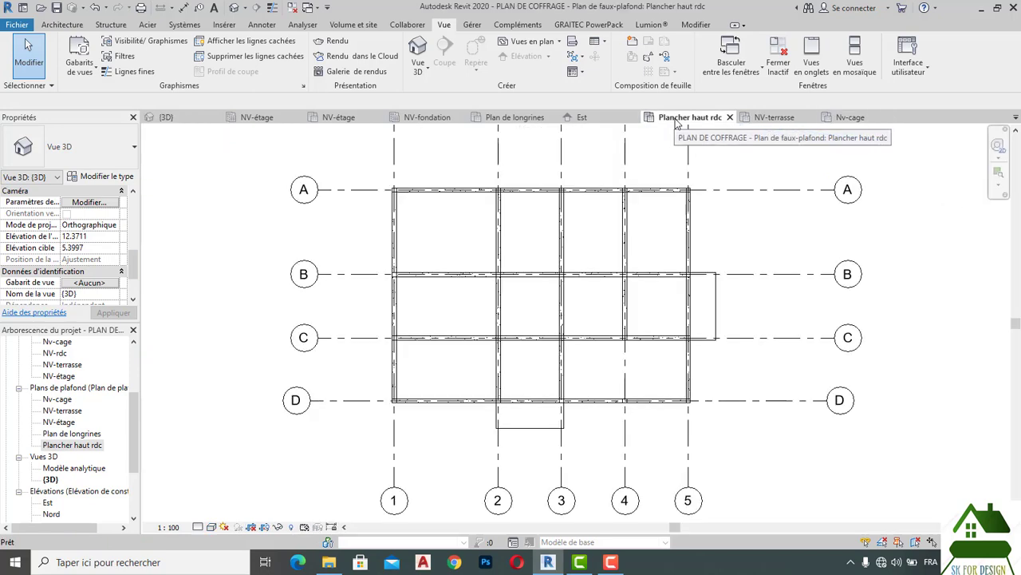
{"action": "scroll", "coordinate": [345, 241], "scroll_direction": "down", "scroll_amount": 2}
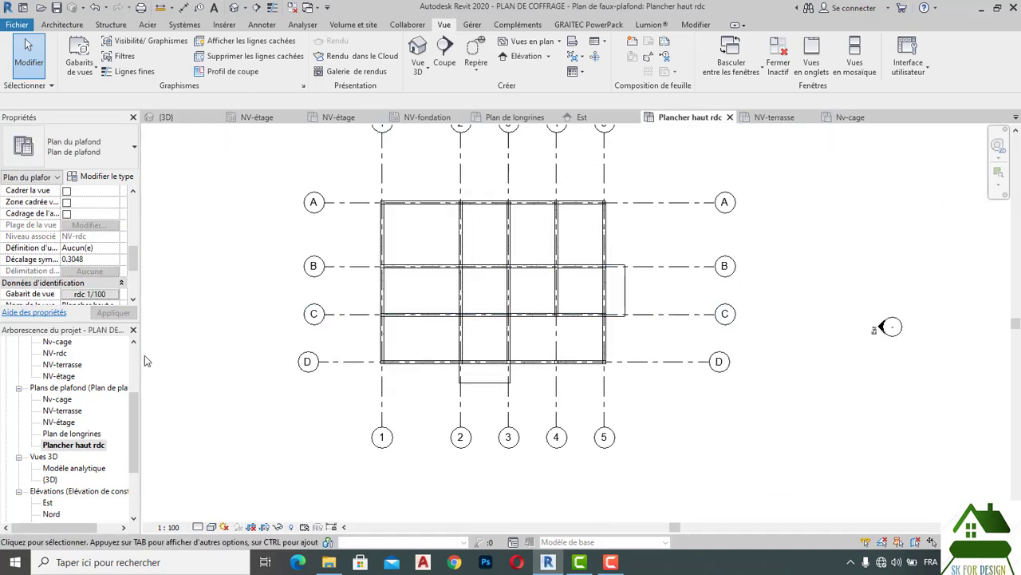
- Rename the NV-étage ceiling plan as Plancher haut étage without renaming the corresponding level and views, and open it
{"action": "left_click", "coordinate": [59, 422]}
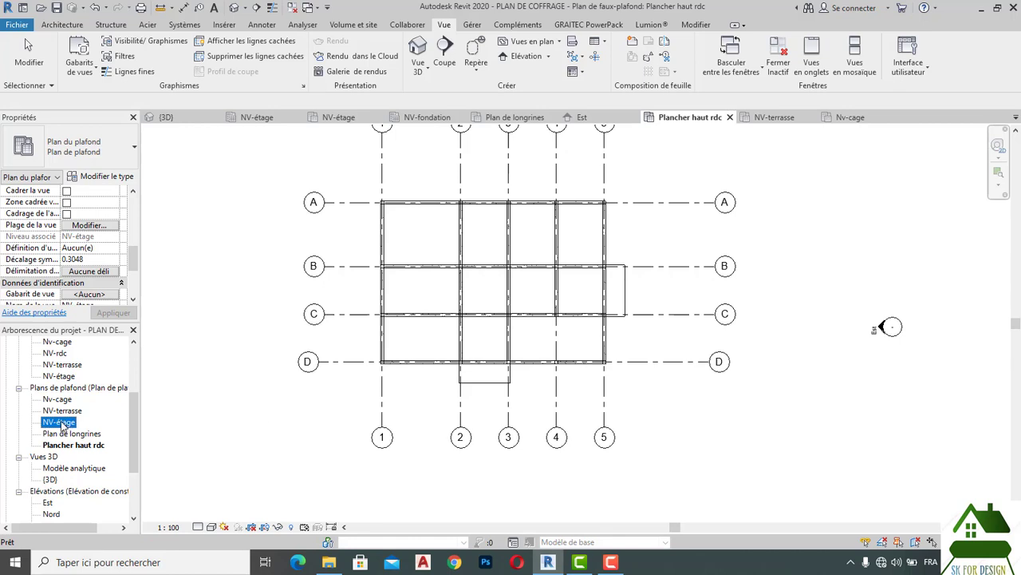
{"action": "right_click", "coordinate": [62, 425]}
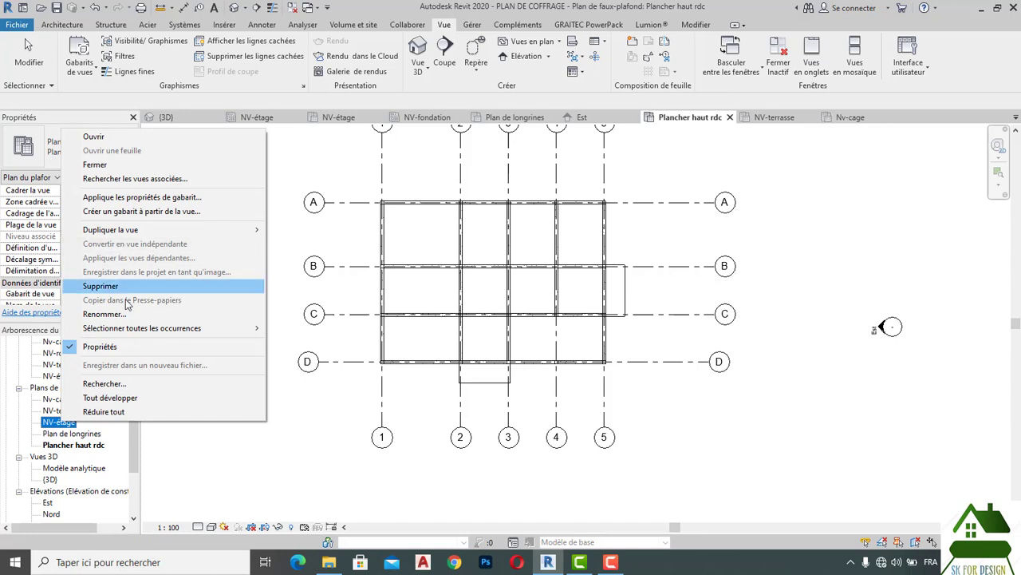
{"action": "left_click", "coordinate": [111, 314]}
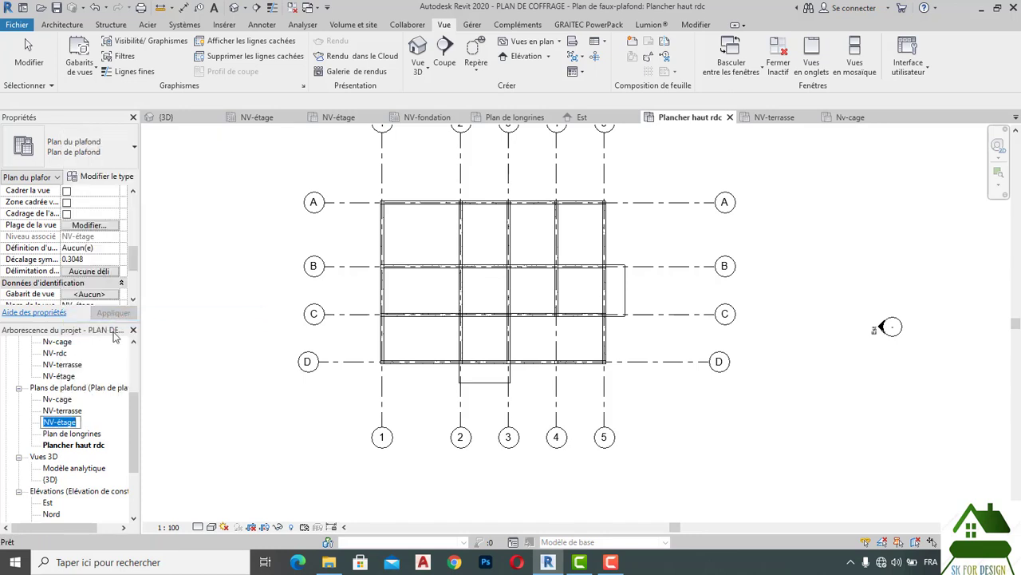
{"action": "type", "text": "Plancher"}
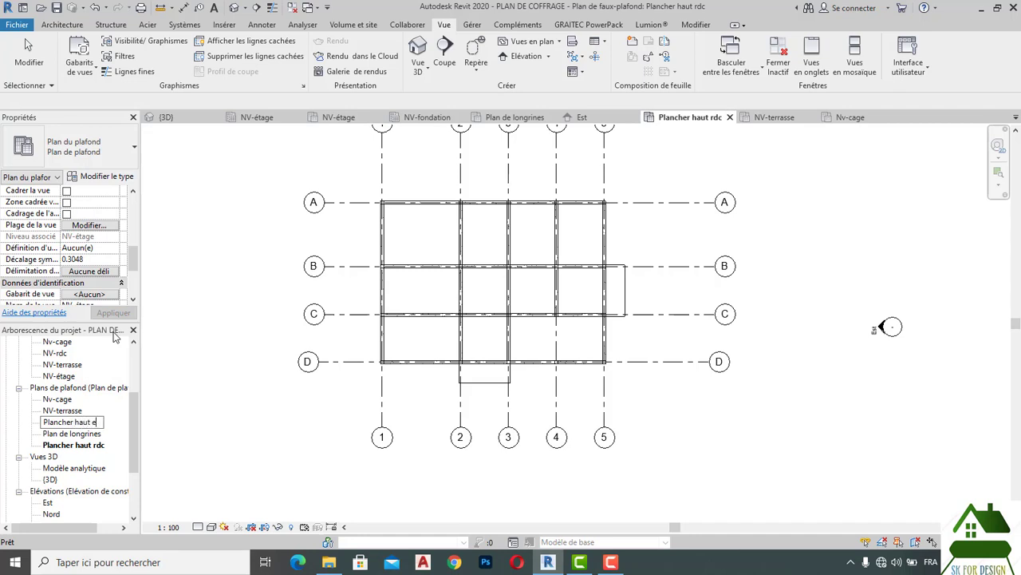
{"action": "type", "text": " haut étage"}
{"action": "key", "text": "Return"}
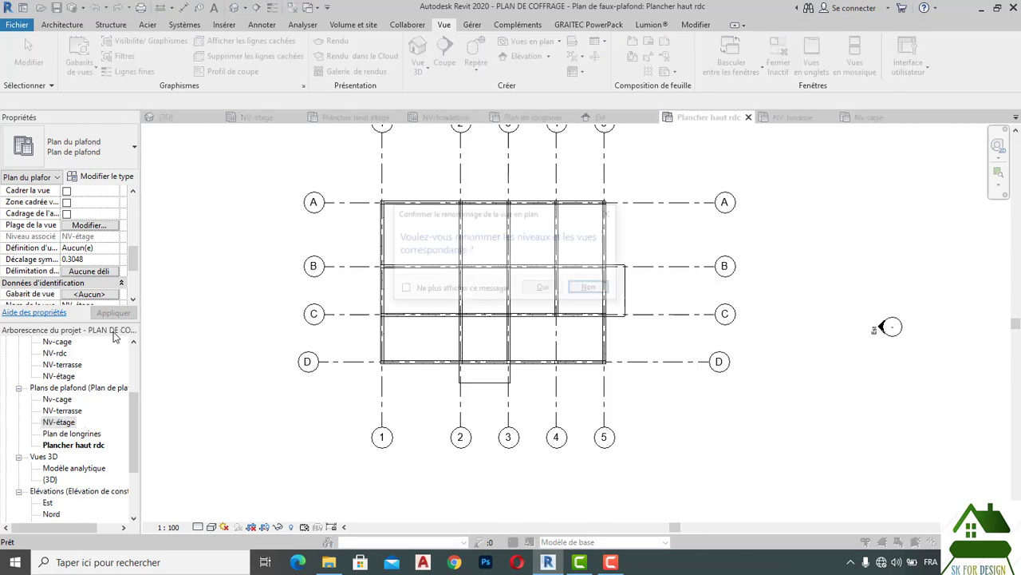
{"action": "left_click", "coordinate": [591, 289]}
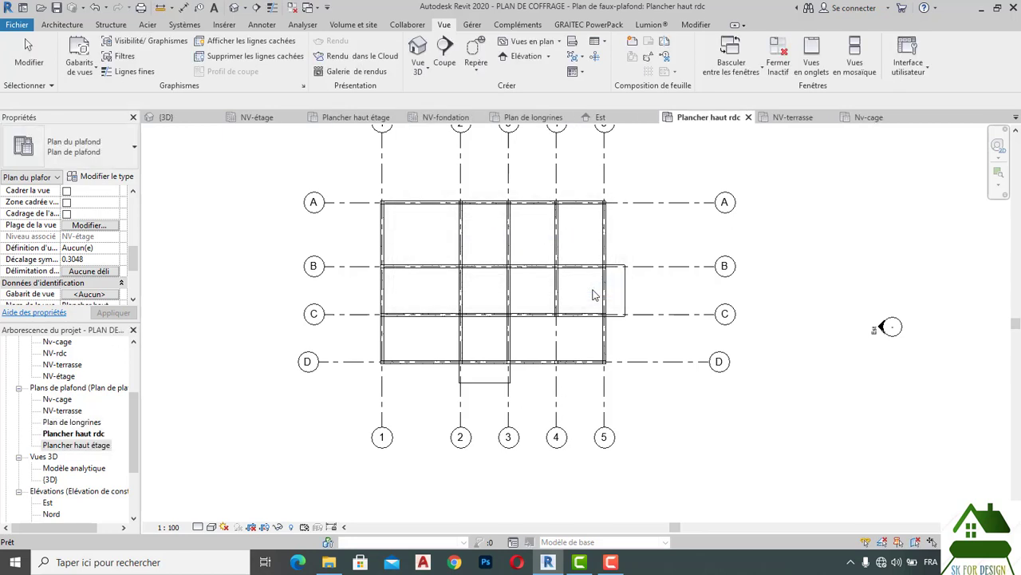
{"action": "double_click", "coordinate": [85, 444]}
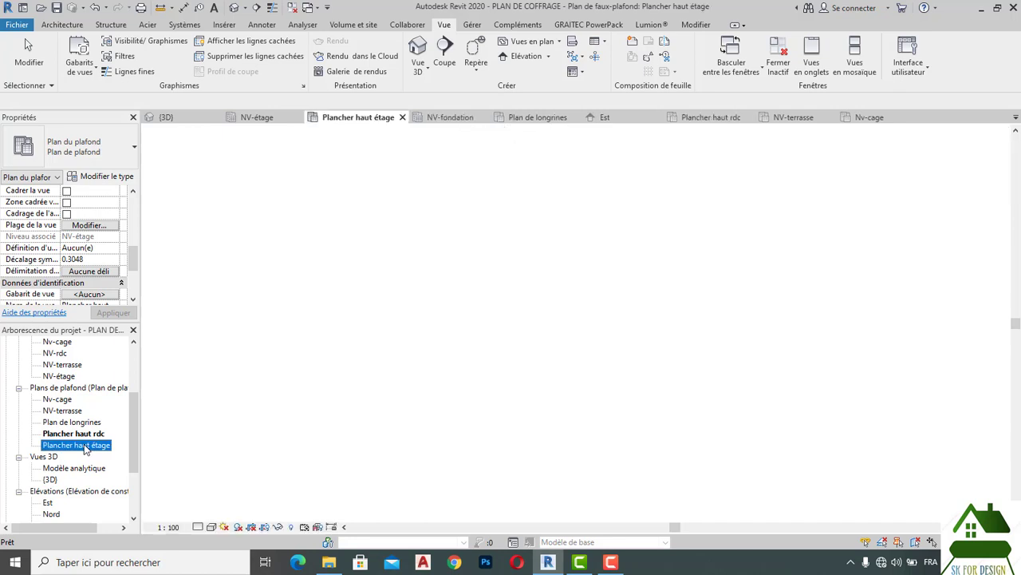
- Assign the rdc 1/100 view template to the Plancher haut étage ceiling plan
{"action": "scroll", "coordinate": [604, 331], "scroll_direction": "up", "scroll_amount": 3}
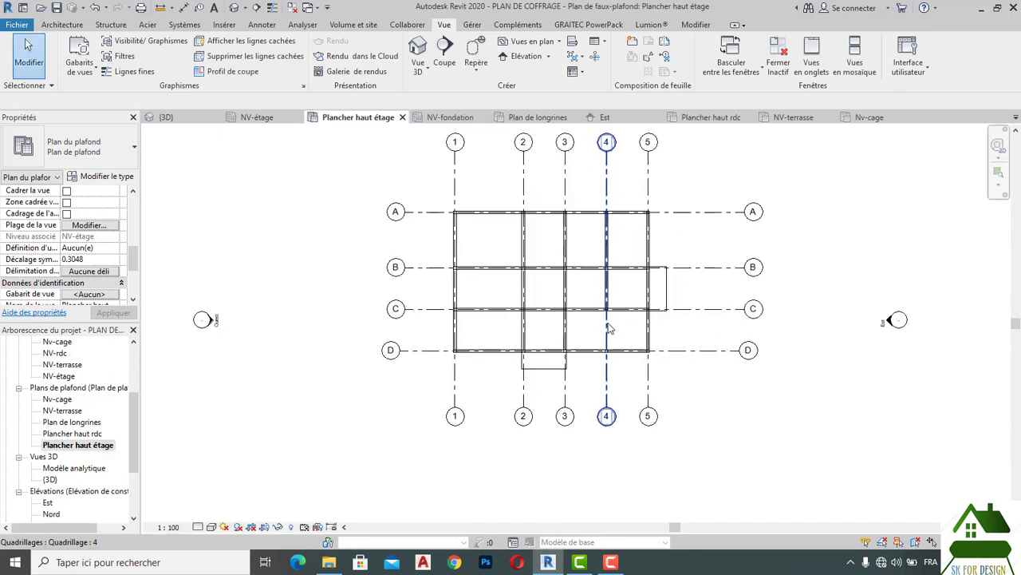
{"action": "left_click", "coordinate": [552, 376]}
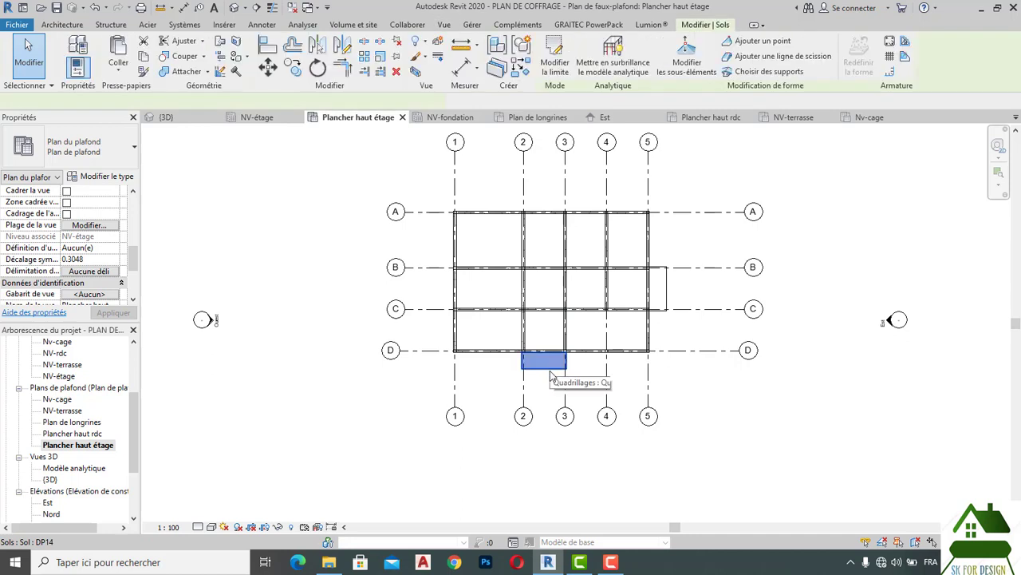
{"action": "left_click", "coordinate": [490, 428]}
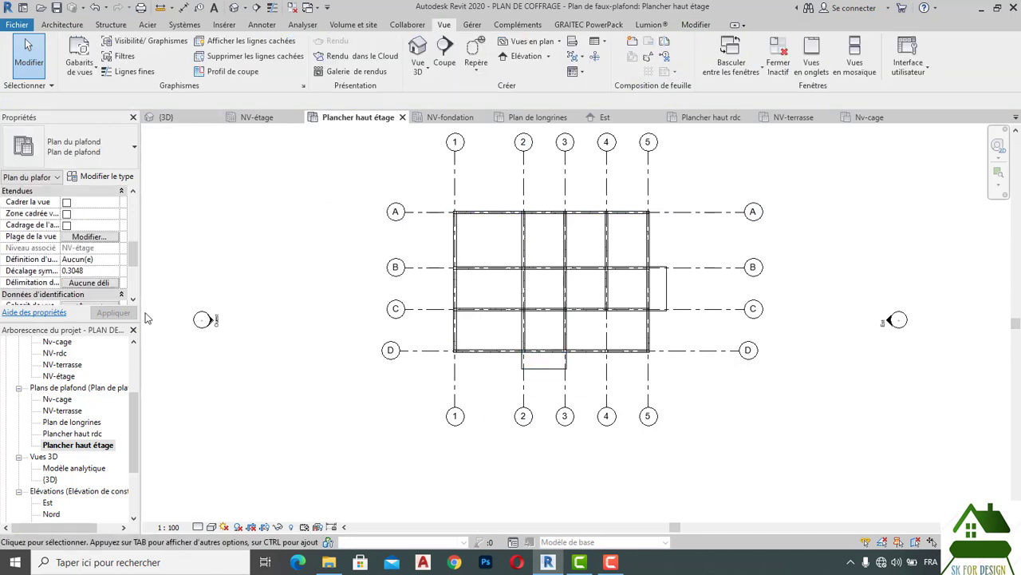
{"action": "scroll", "coordinate": [101, 249], "scroll_direction": "down", "scroll_amount": 3}
{"action": "left_click", "coordinate": [89, 249]}
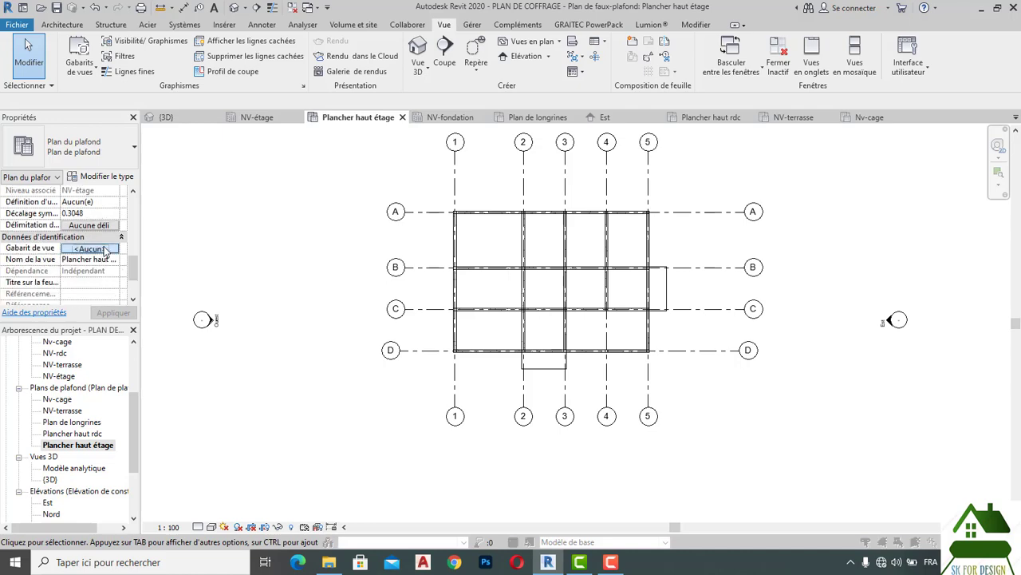
{"action": "left_click", "coordinate": [390, 311]}
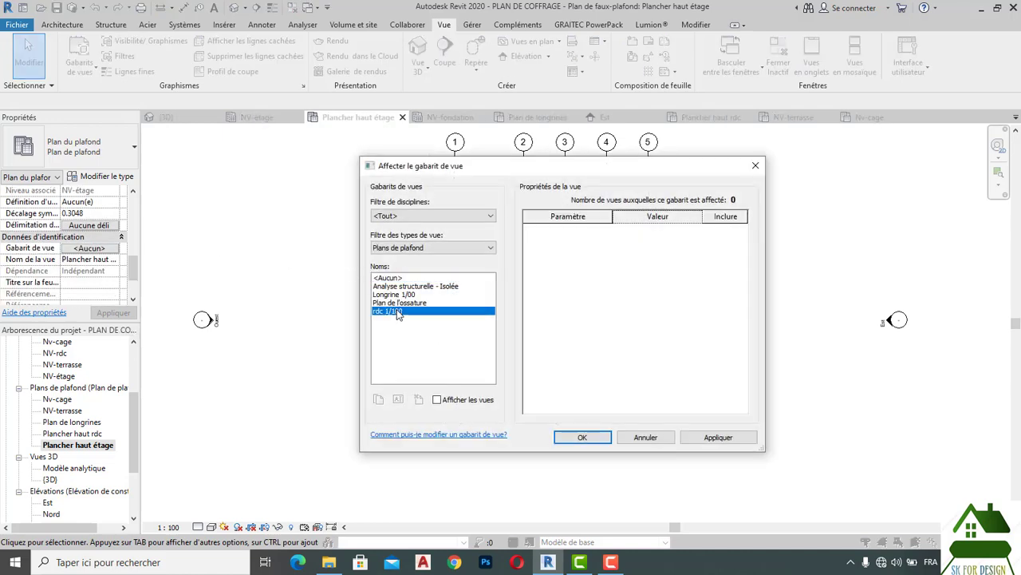
{"action": "left_click", "coordinate": [719, 437]}
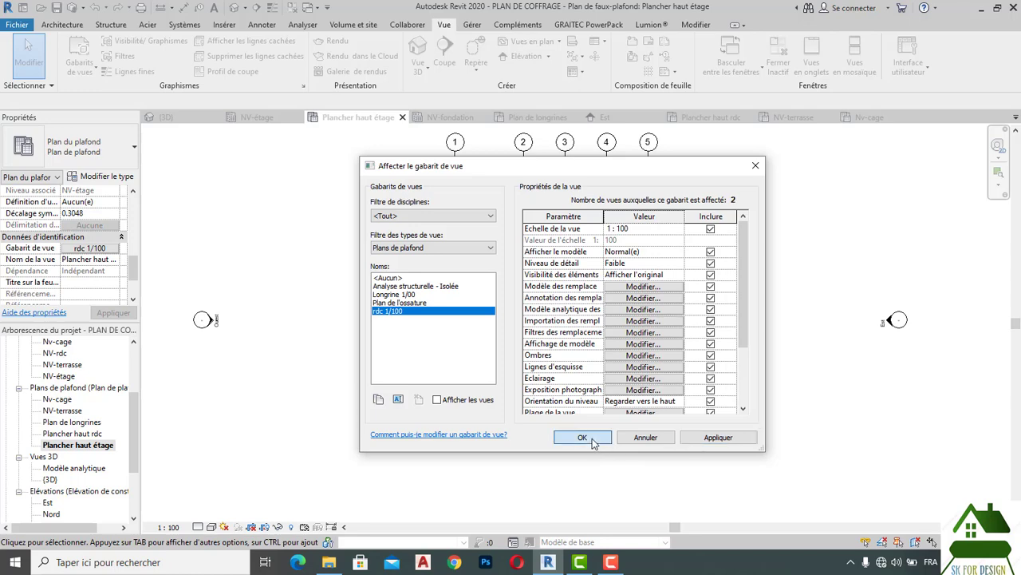
{"action": "left_click", "coordinate": [584, 437]}
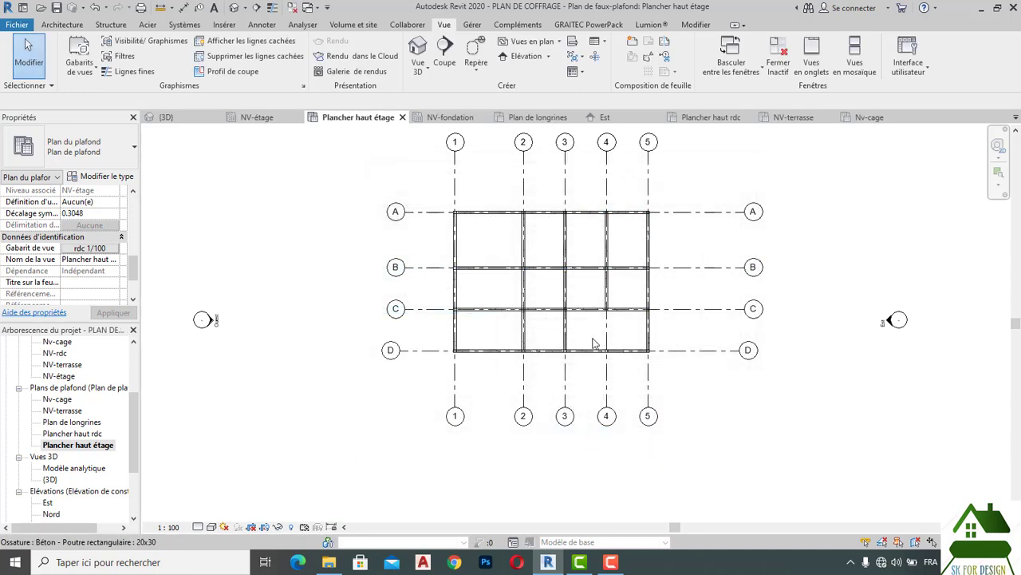
- Select the beam on axis D between axes 1 and 2 and locate it in the 3D view
{"action": "left_click", "coordinate": [493, 352]}
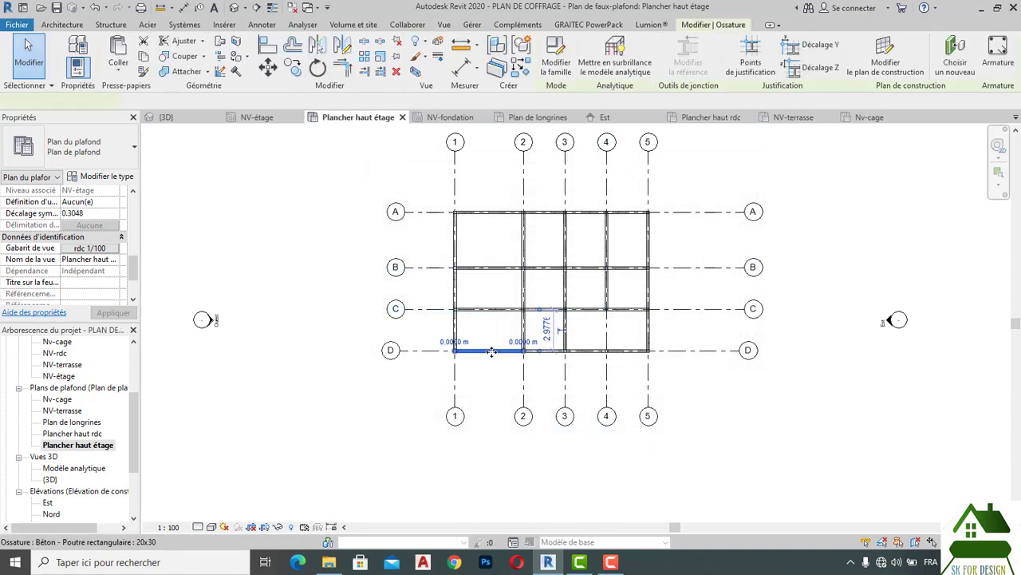
{"action": "left_click", "coordinate": [190, 120]}
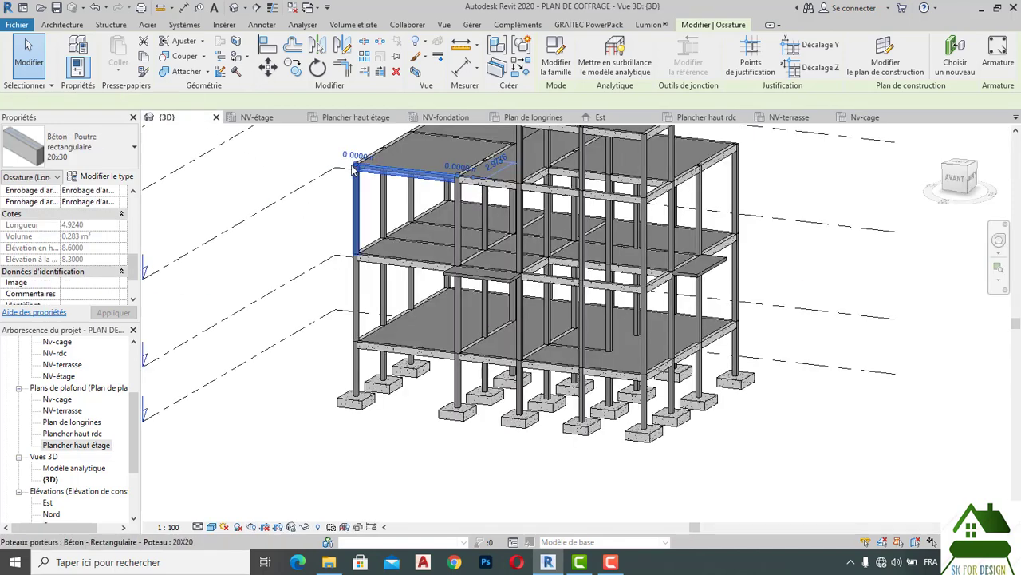
{"action": "key", "text": "Escape"}
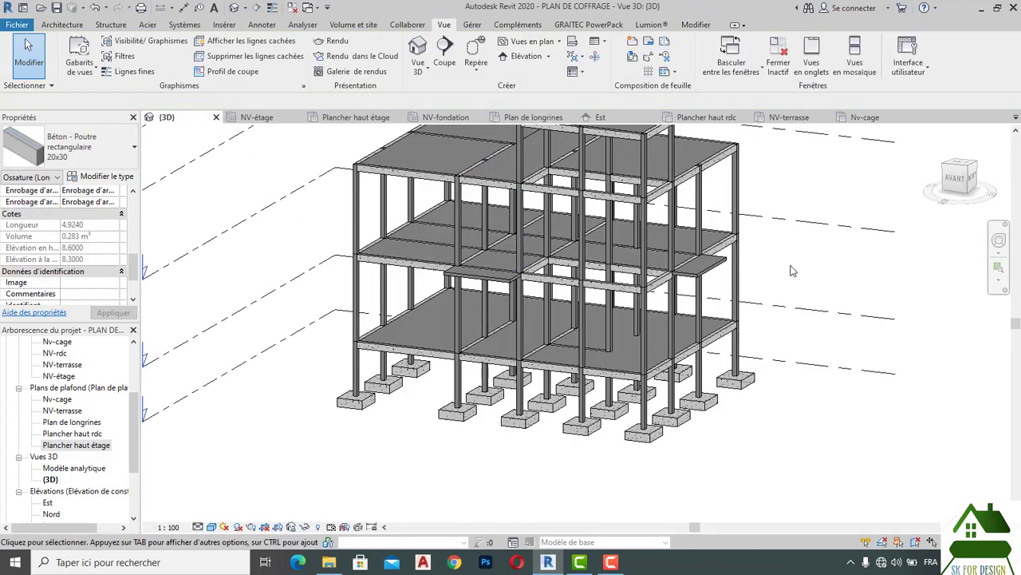
{"action": "middle_click_drag", "start_coordinate": [511, 216], "coordinate": [427, 313], "text": "shift"}
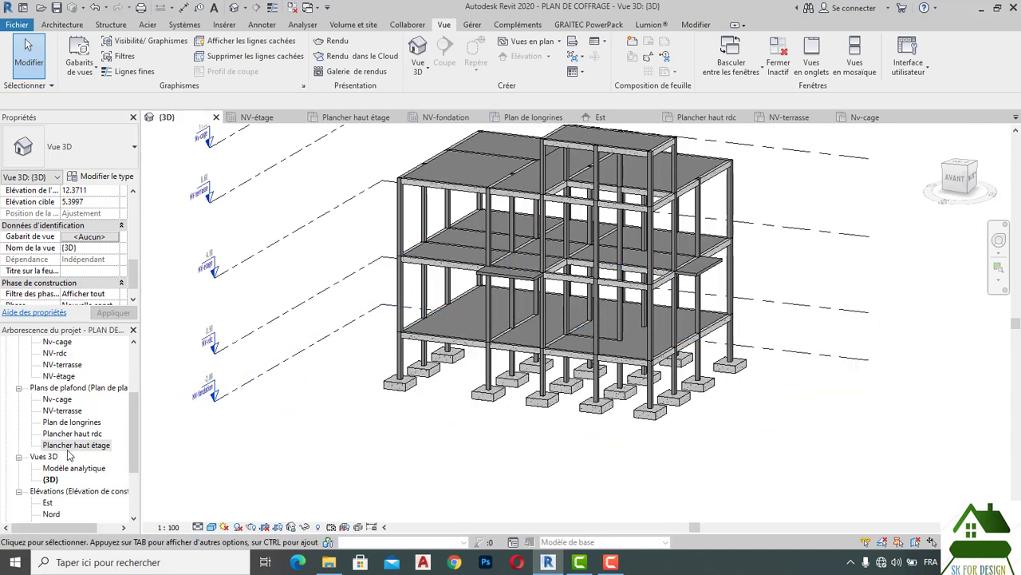
- Open the NV-terrasse ceiling plan and rename it as Plancher haut cage without renaming the corresponding level and views
{"action": "double_click", "coordinate": [52, 411]}
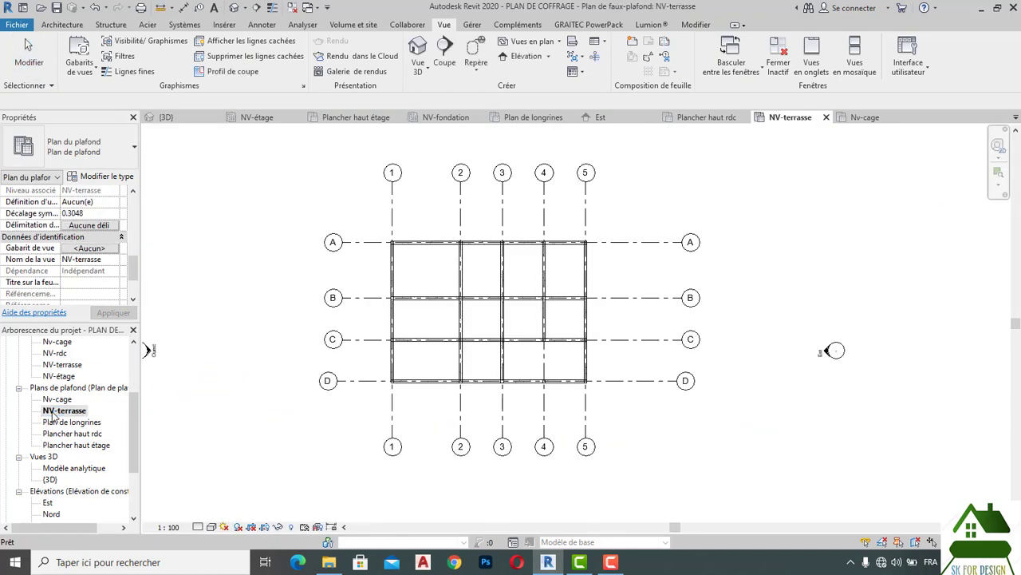
{"action": "right_click", "coordinate": [52, 413]}
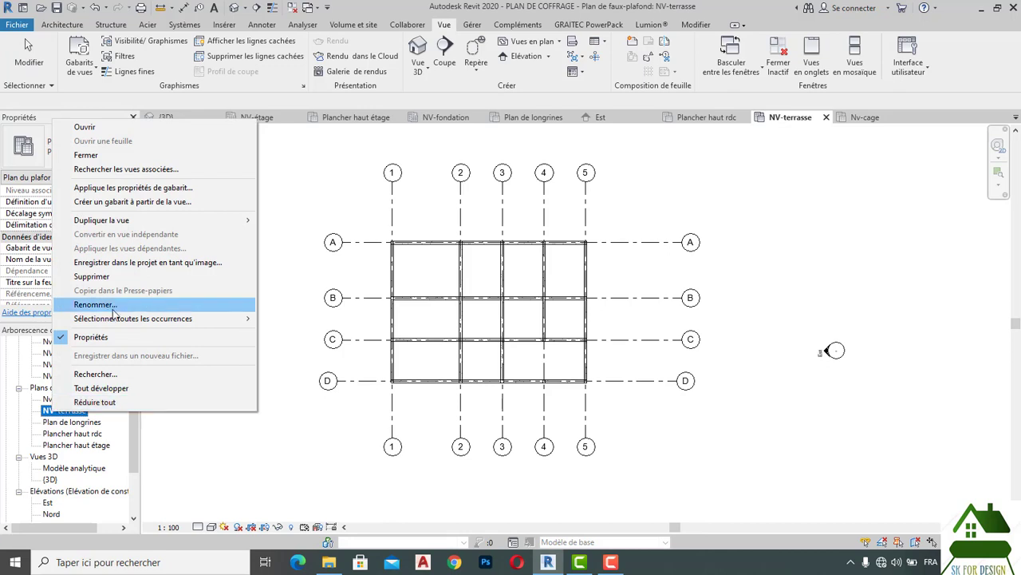
{"action": "left_click", "coordinate": [109, 338]}
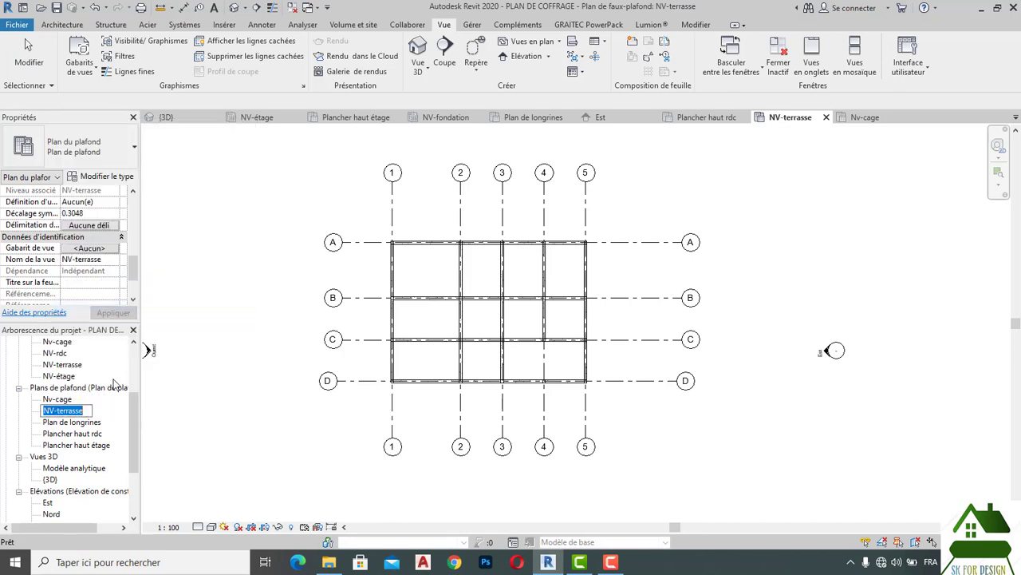
{"action": "type", "text": "p"}
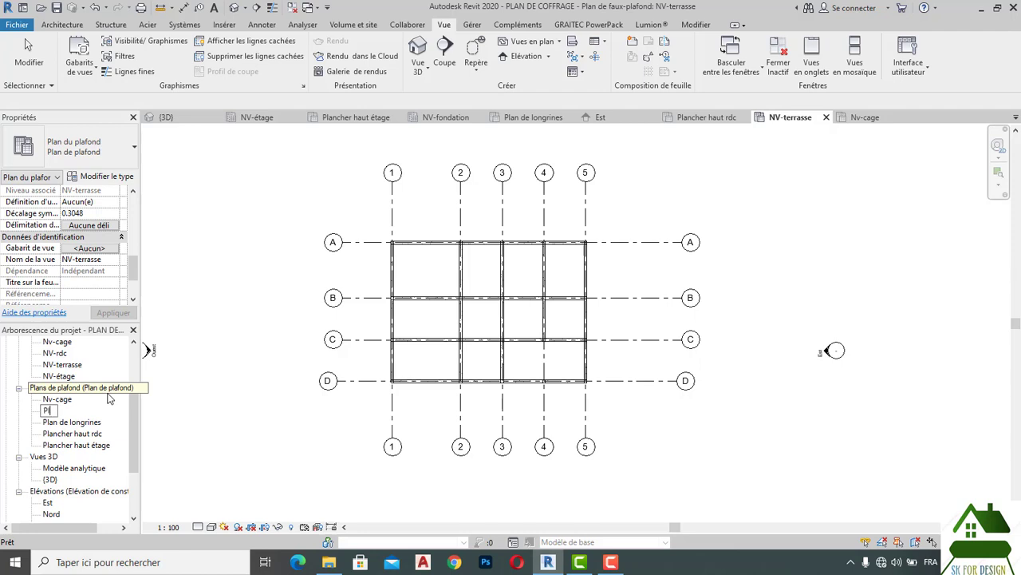
{"action": "type", "text": "lancher haut cage"}
{"action": "key", "text": "Return"}
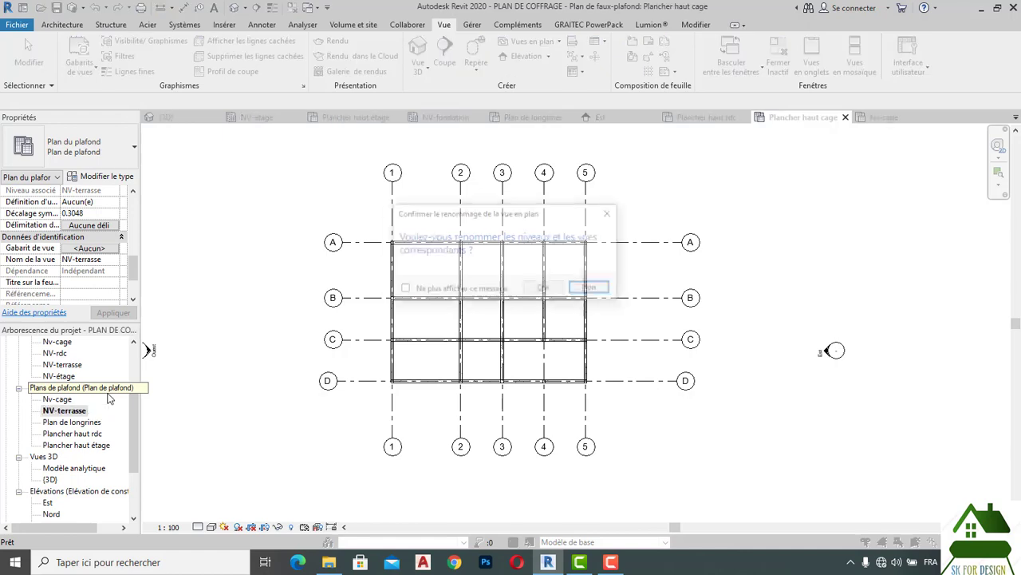
{"action": "left_click", "coordinate": [604, 294]}
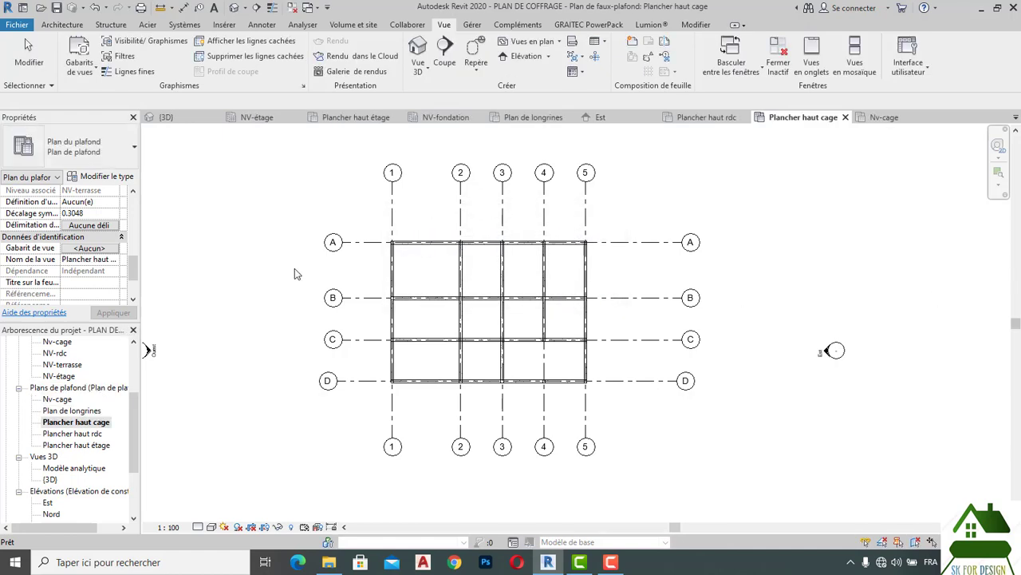
- Assign the rdc 1/100 view template to the Plancher haut cage ceiling plan
{"action": "left_click", "coordinate": [101, 249]}
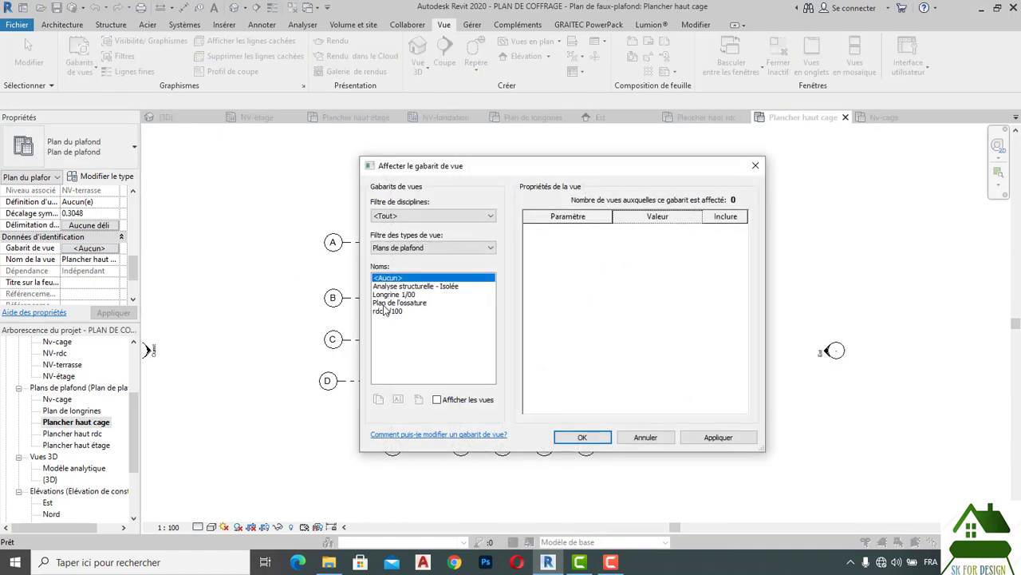
{"action": "left_click", "coordinate": [390, 312]}
{"action": "left_click", "coordinate": [586, 441]}
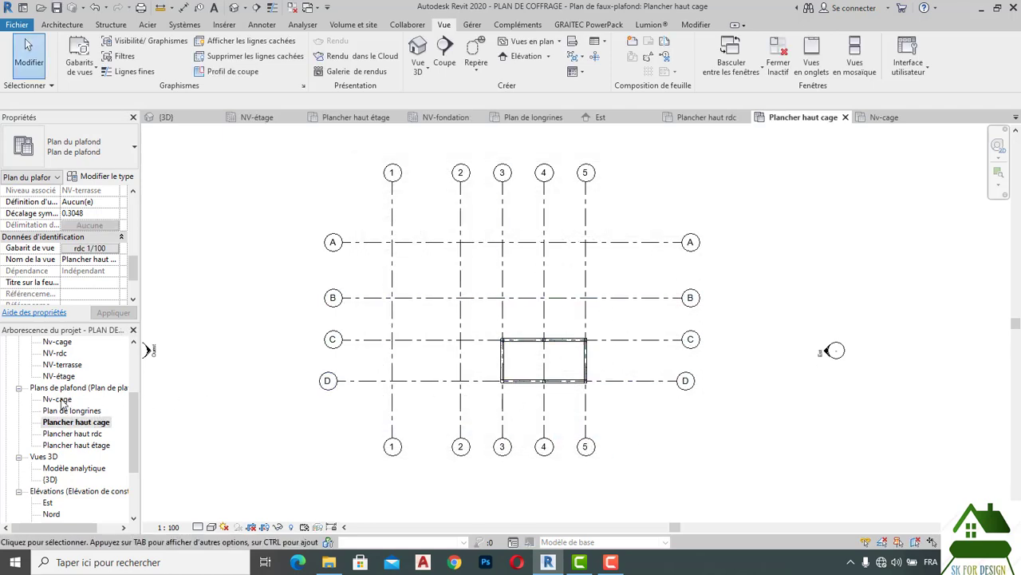
- Open the Nv-cage ceiling plan and assign the rdc 1/100 view template to it
{"action": "left_click", "coordinate": [60, 399]}
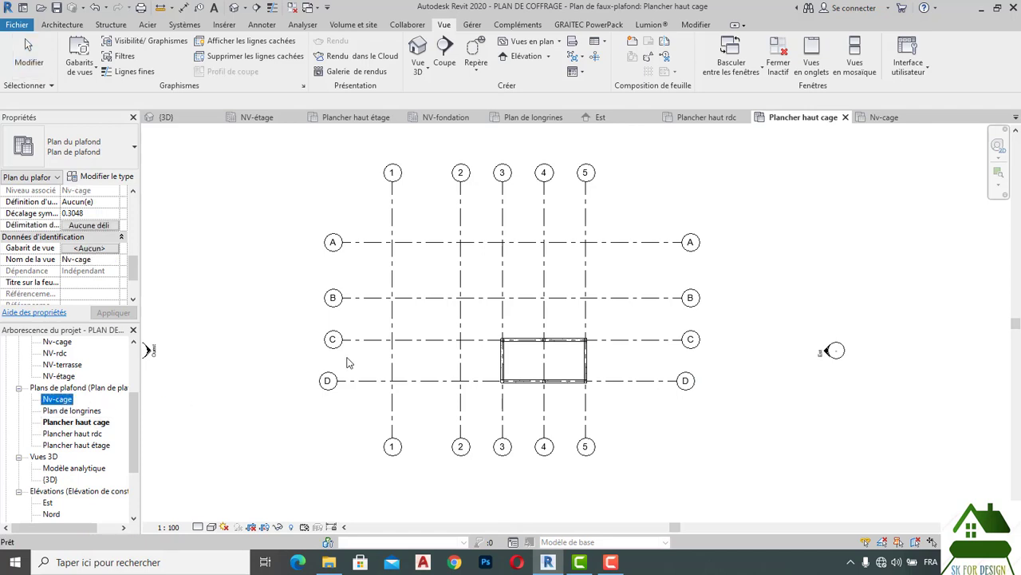
{"action": "double_click", "coordinate": [67, 402]}
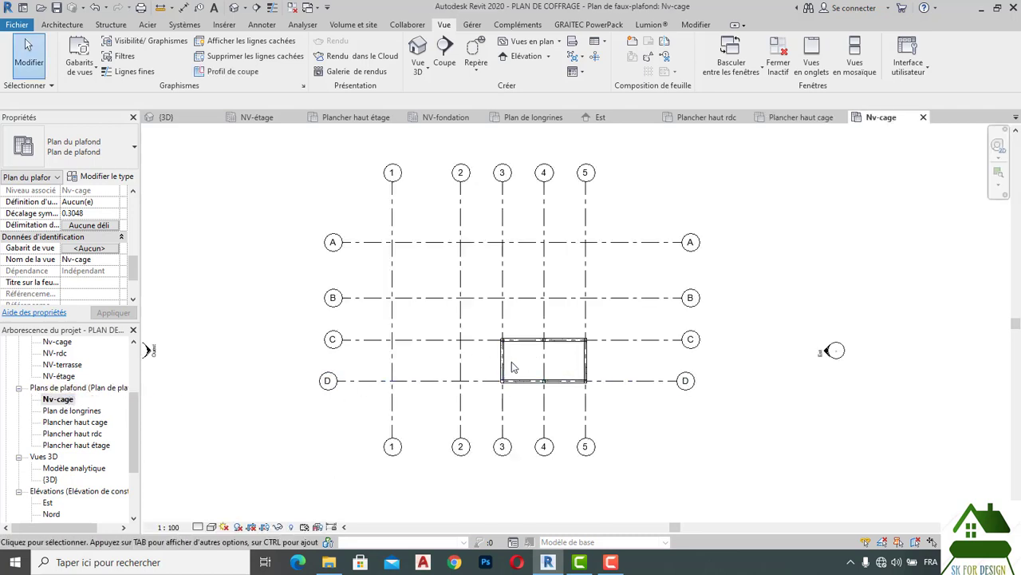
{"action": "left_click", "coordinate": [110, 249]}
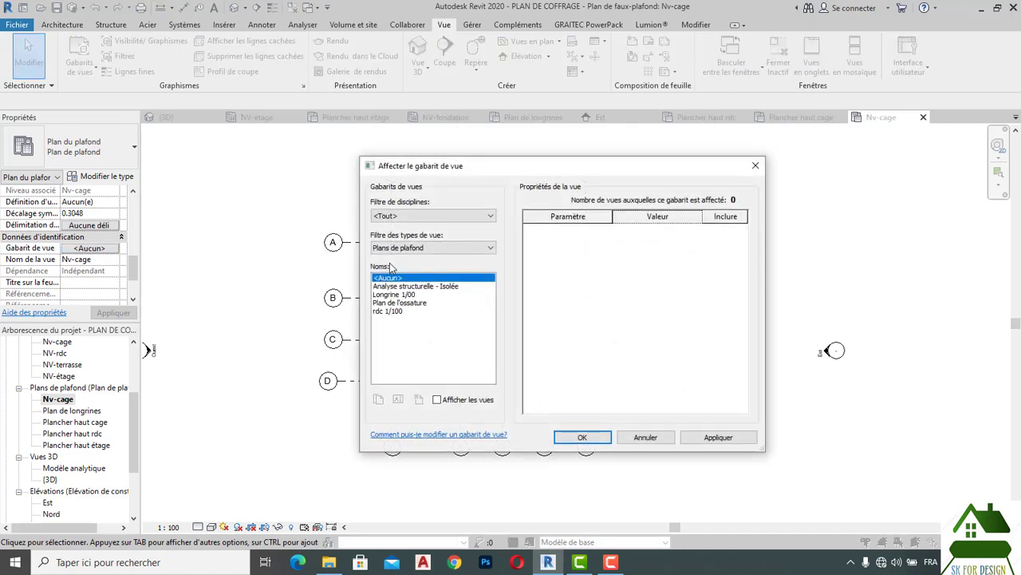
{"action": "left_click", "coordinate": [395, 311]}
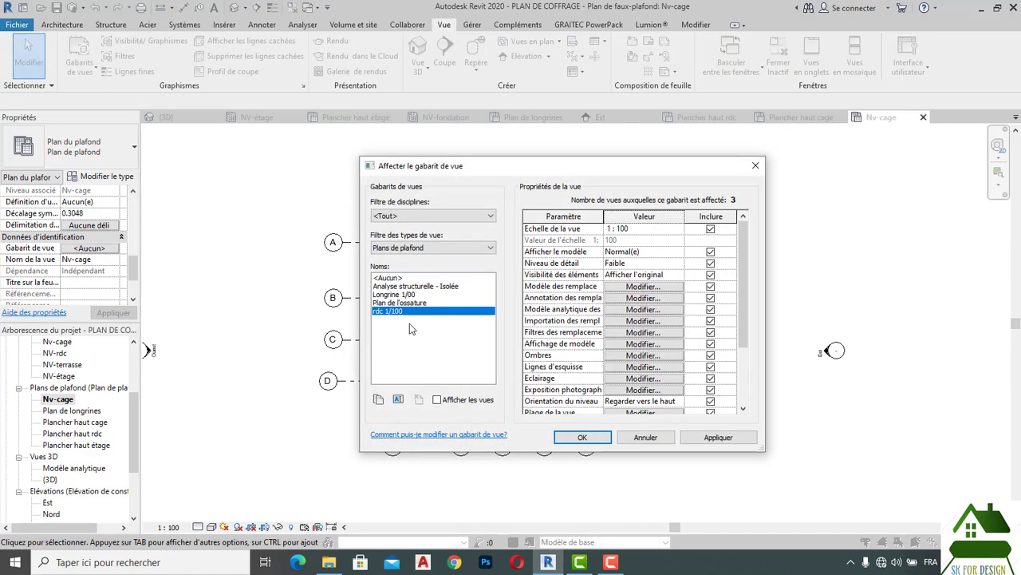
{"action": "left_click", "coordinate": [693, 439]}
{"action": "left_click", "coordinate": [588, 438]}
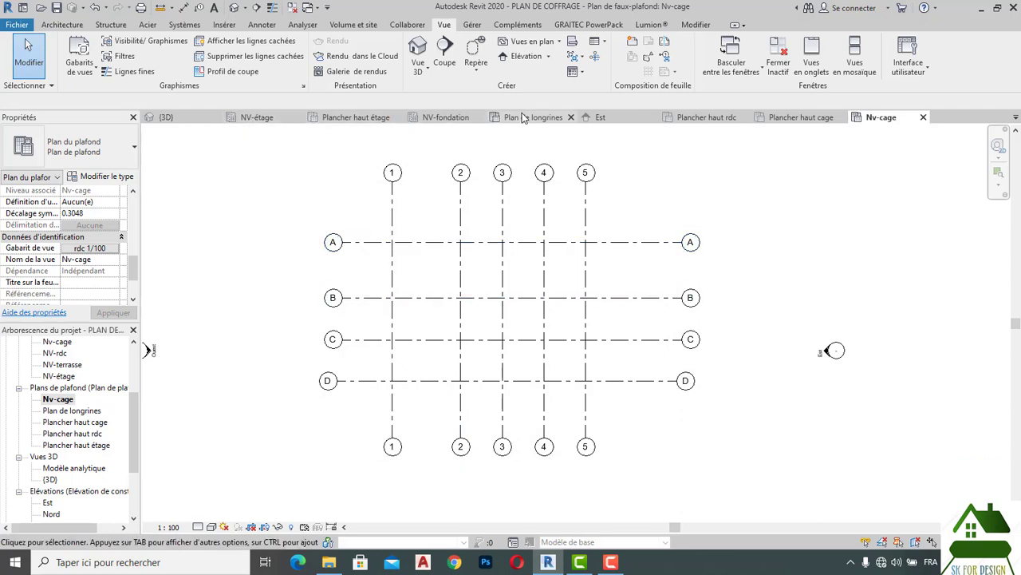
- Compare the levels in the Est elevation with the NV-étage structural plan and the Plancher haut cage ceiling plan
{"action": "left_click", "coordinate": [600, 119]}
{"action": "scroll", "coordinate": [451, 243], "scroll_direction": "down", "scroll_amount": 3}
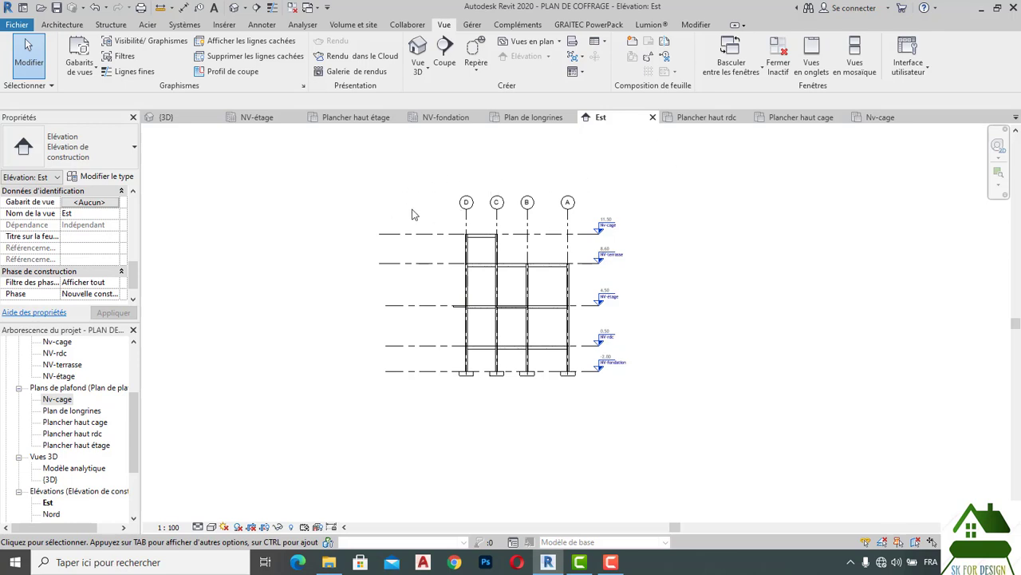
{"action": "left_click", "coordinate": [258, 117]}
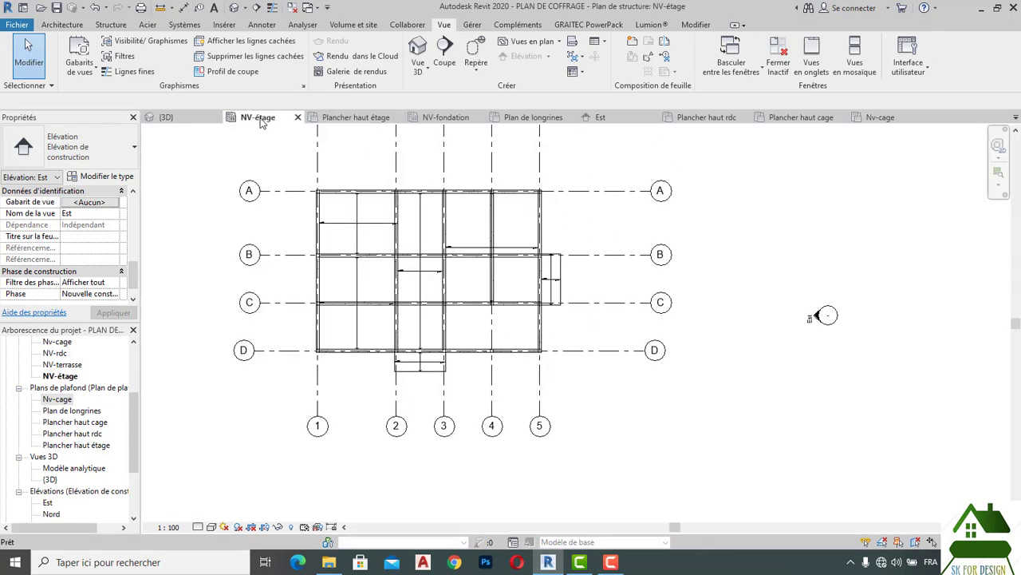
{"action": "left_click", "coordinate": [806, 118]}
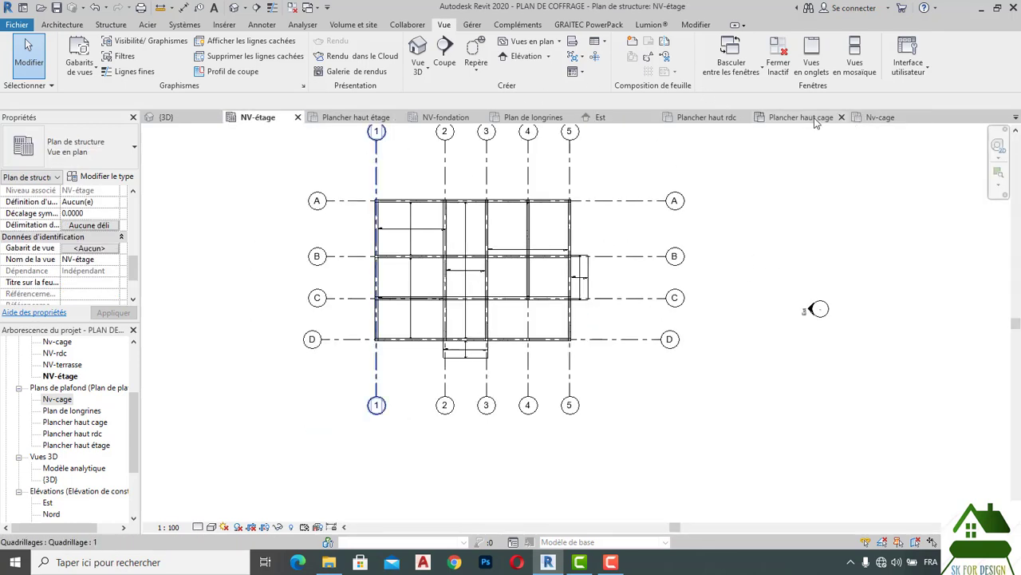
{"action": "scroll", "coordinate": [694, 185], "scroll_direction": "down", "scroll_amount": 2}
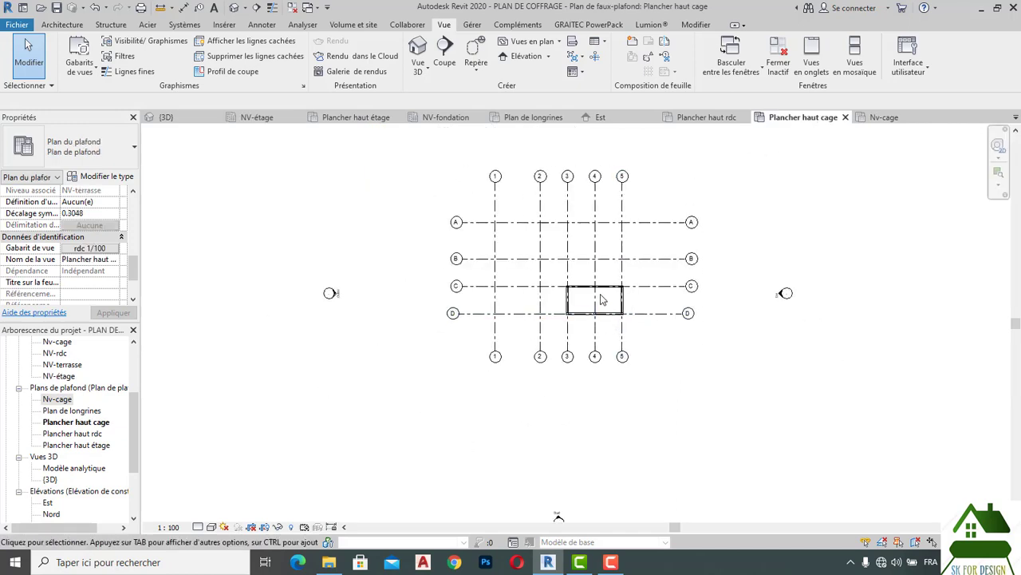
{"action": "scroll", "coordinate": [602, 299], "scroll_direction": "up", "scroll_amount": 4}
{"action": "scroll", "coordinate": [600, 297], "scroll_direction": "down", "scroll_amount": 1}
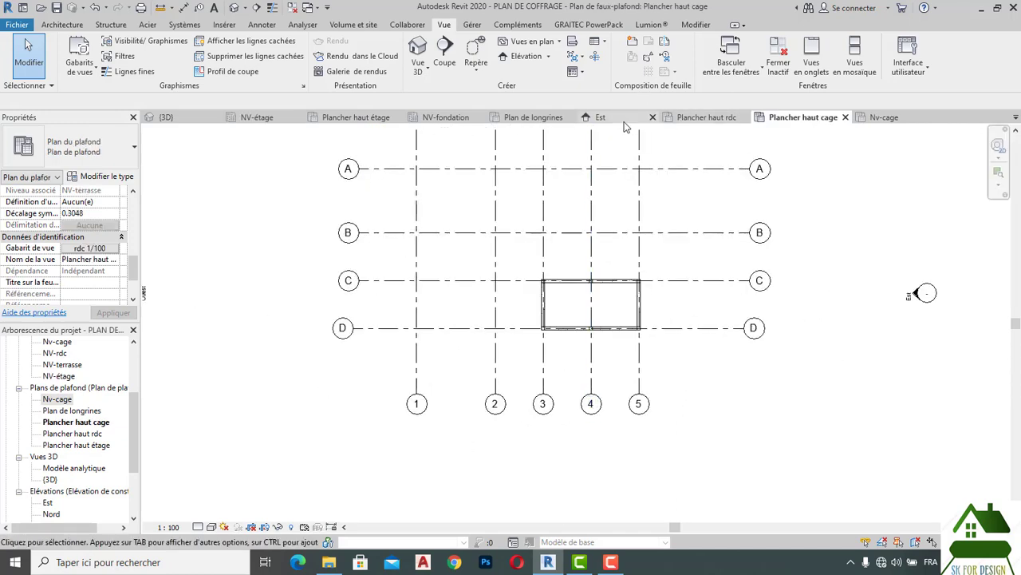
{"action": "left_click", "coordinate": [624, 120]}
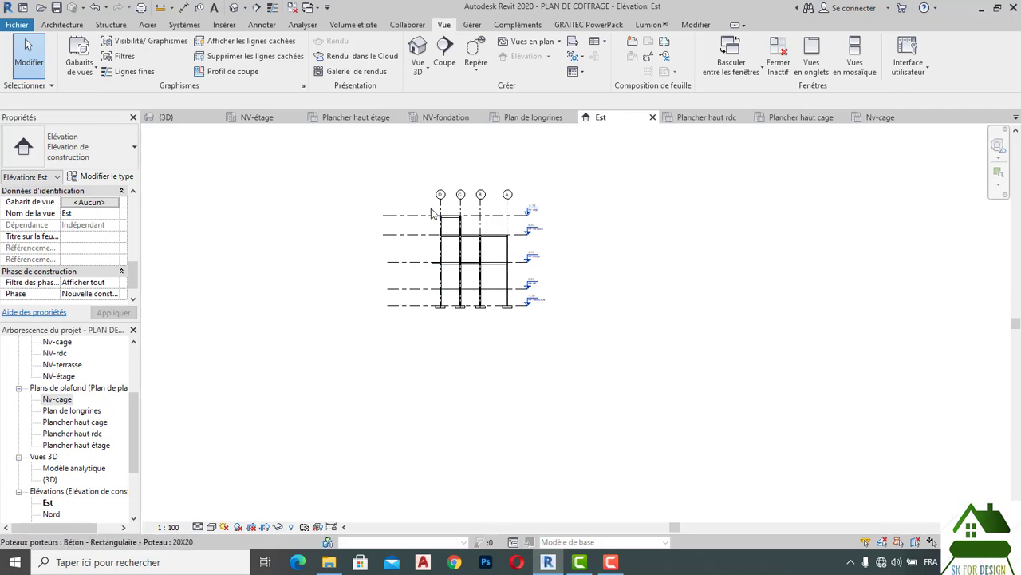
{"action": "scroll", "coordinate": [432, 214], "scroll_direction": "up", "scroll_amount": 3}
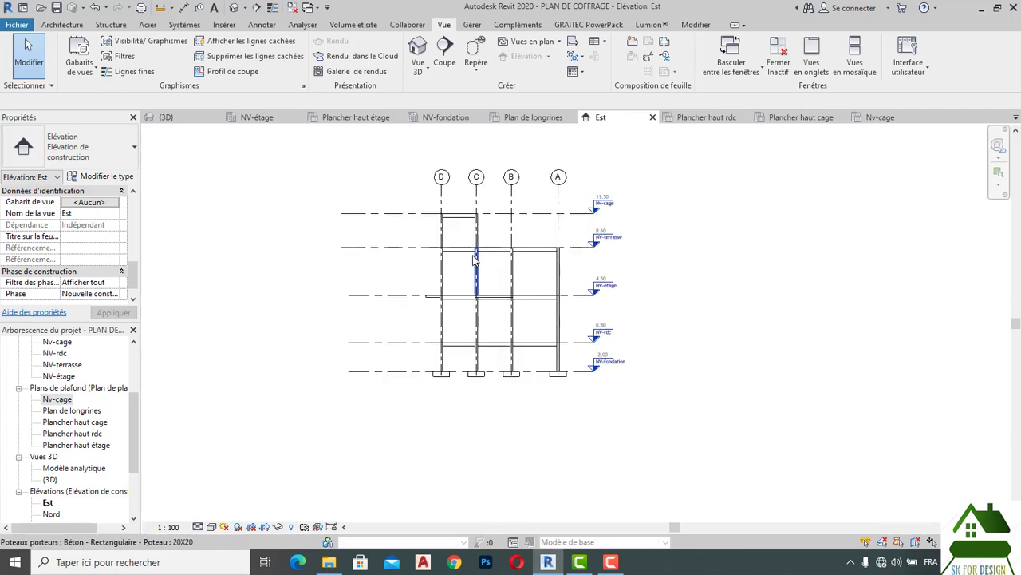
{"action": "scroll", "coordinate": [473, 254], "scroll_direction": "up", "scroll_amount": 1}
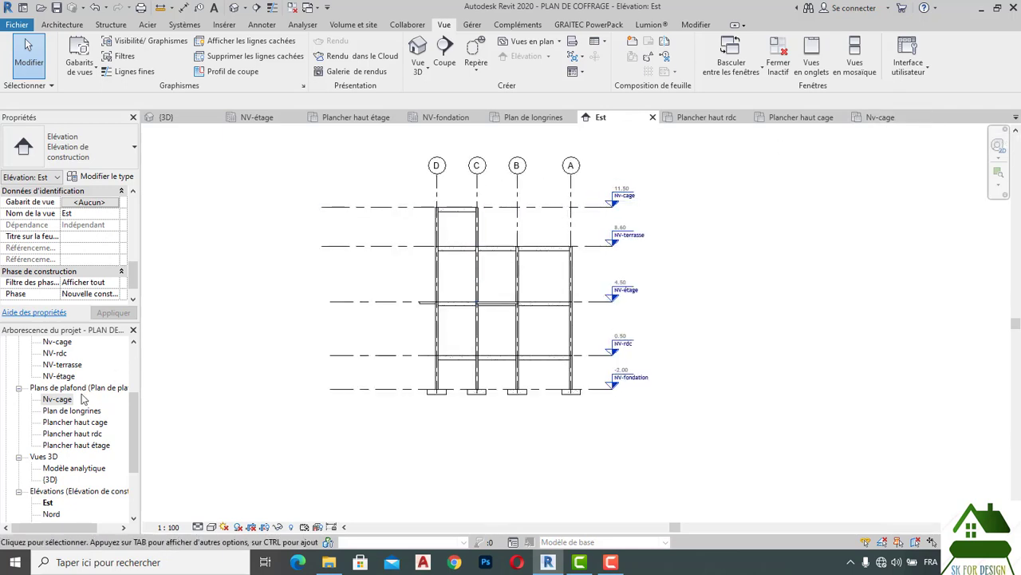
{"action": "scroll", "coordinate": [48, 418], "scroll_direction": "down", "scroll_amount": 1}
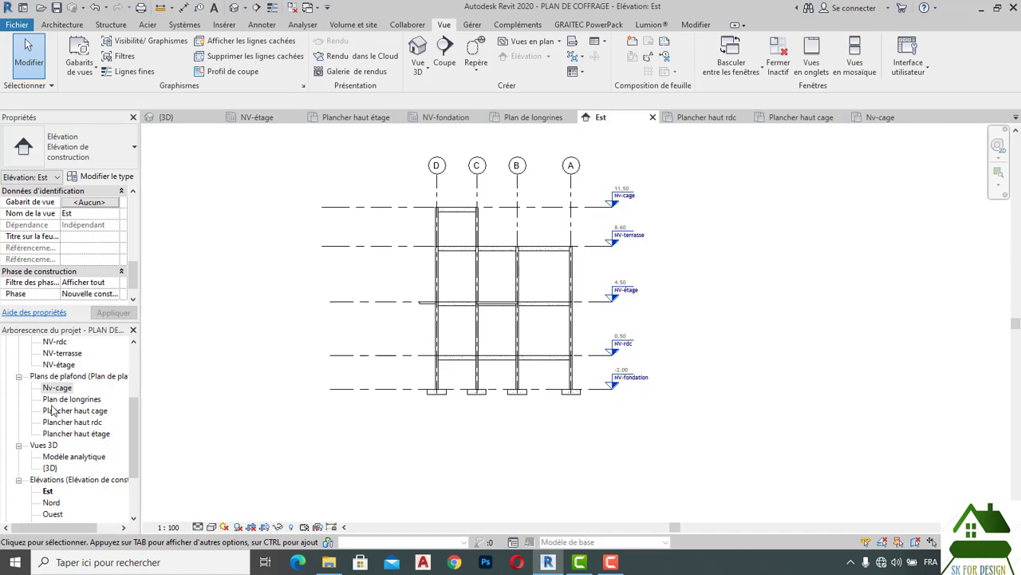
{"action": "scroll", "coordinate": [332, 370], "scroll_direction": "down", "scroll_amount": 2}
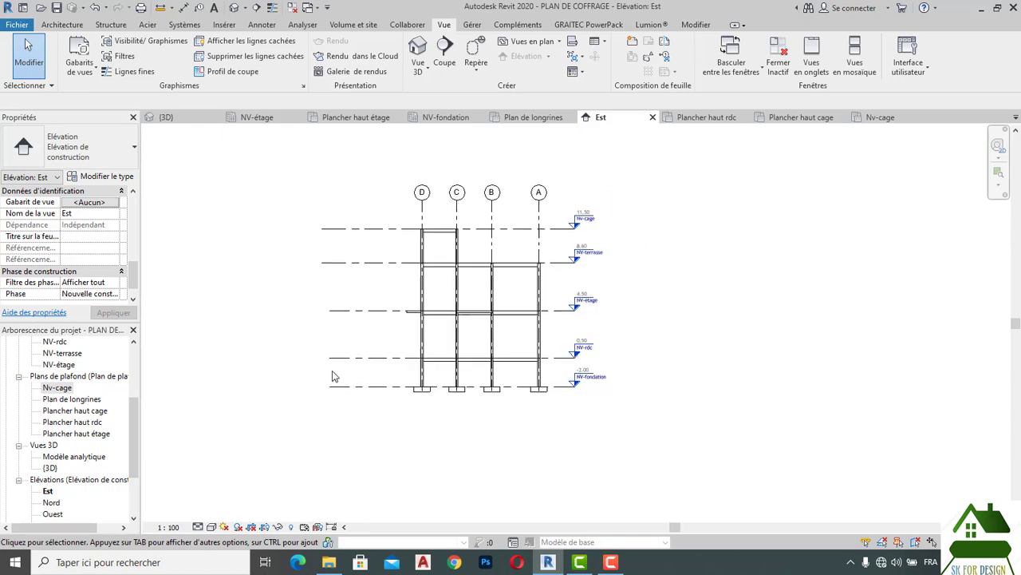
- Examine the floors, overhangs and stair-cage roof of the structure in the 3D view
{"action": "left_click", "coordinate": [190, 119]}
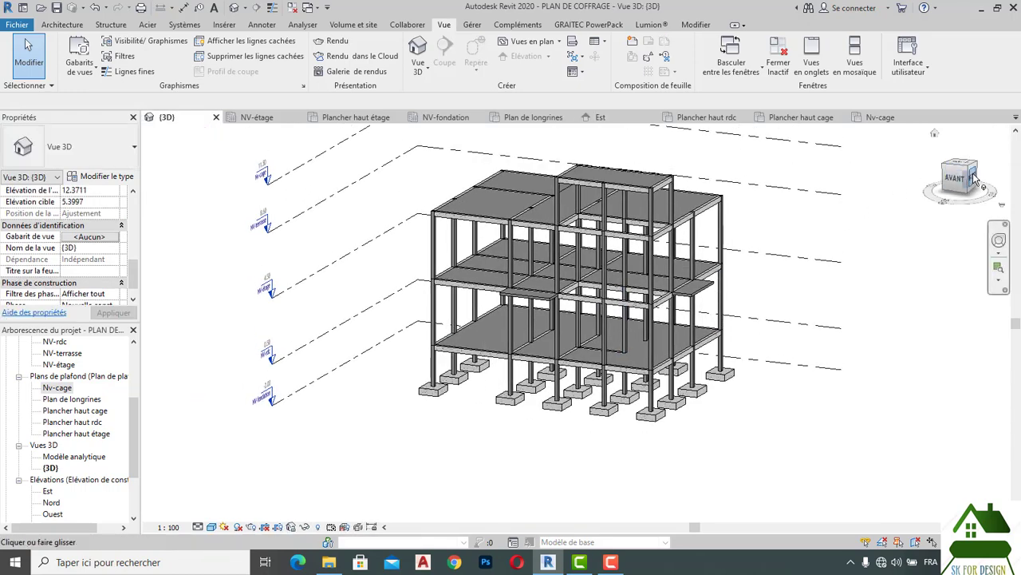
{"action": "left_click_drag", "start_coordinate": [954, 178], "coordinate": [949, 171]}
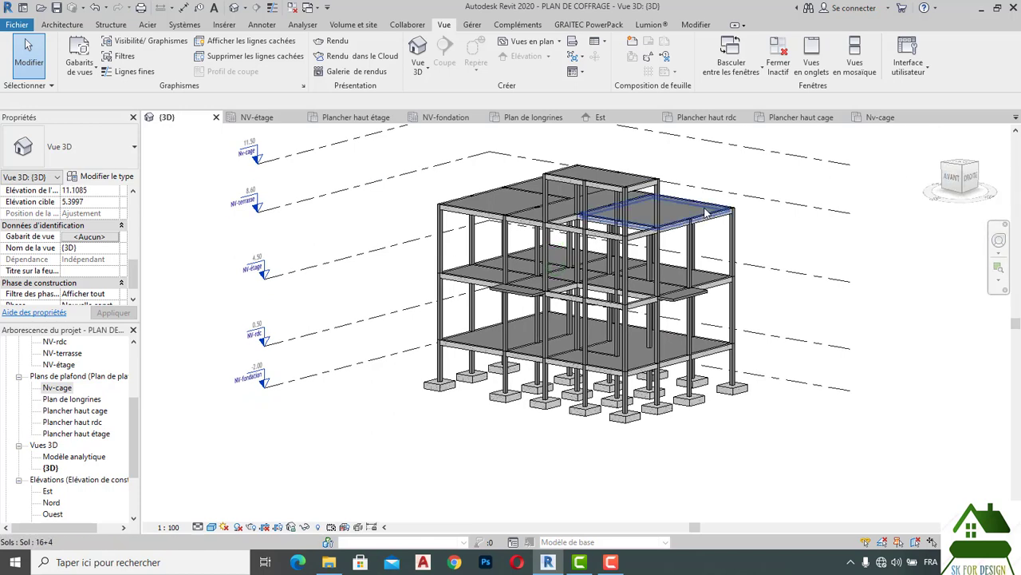
{"action": "scroll", "coordinate": [692, 204], "scroll_direction": "up", "scroll_amount": 3}
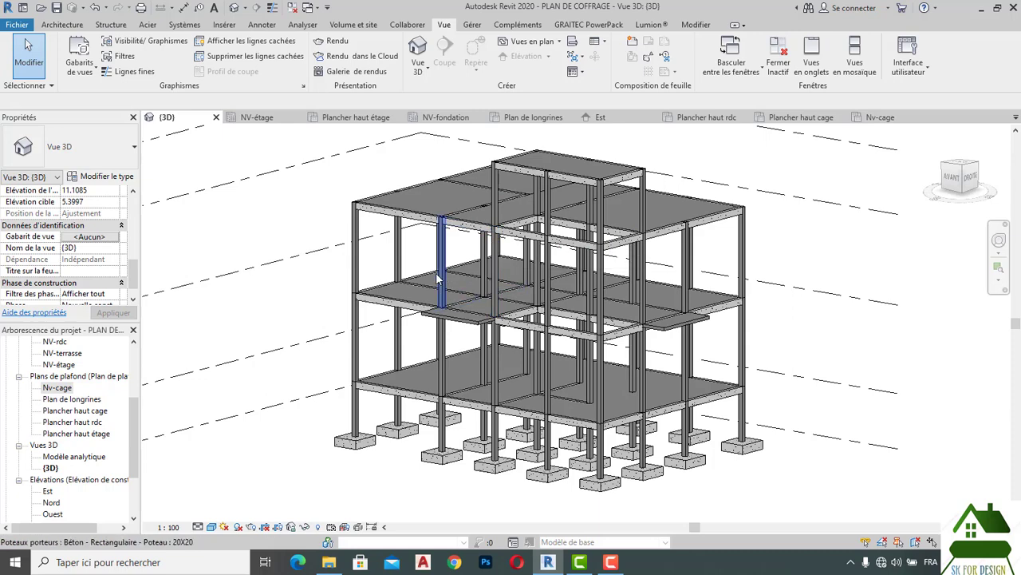
{"action": "scroll", "coordinate": [436, 275], "scroll_direction": "down", "scroll_amount": 2}
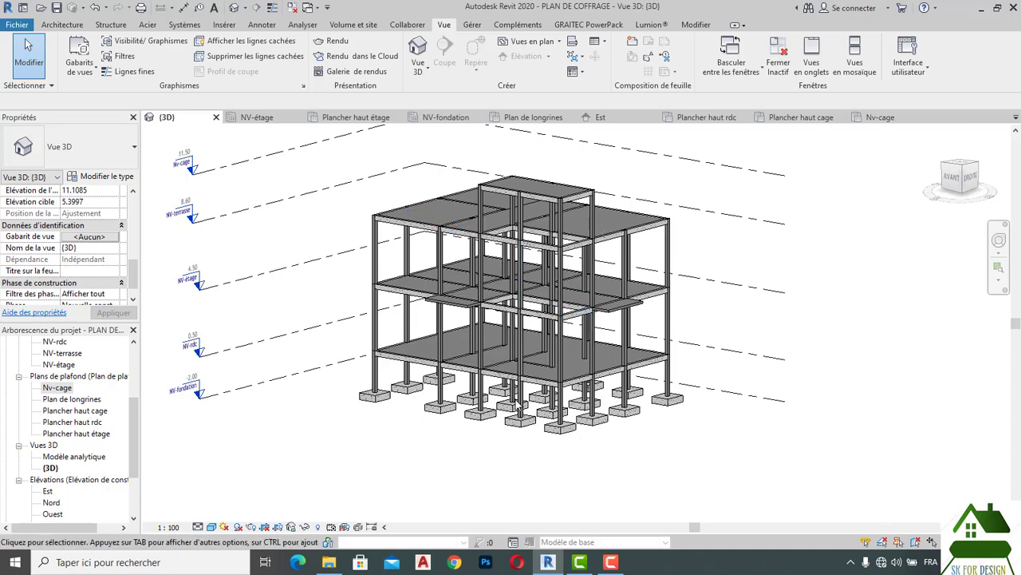
{"action": "scroll", "coordinate": [427, 297], "scroll_direction": "up", "scroll_amount": 1}
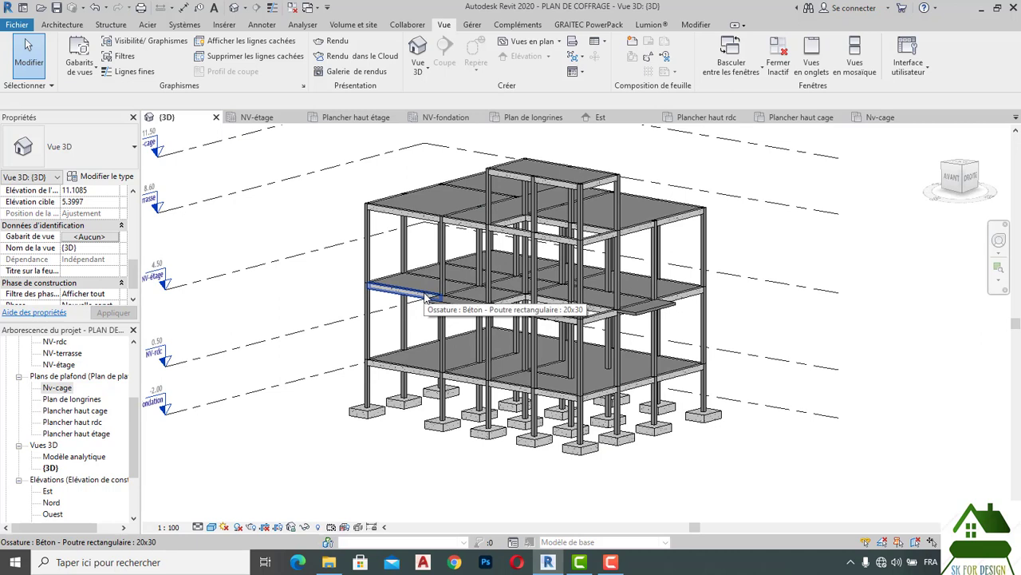